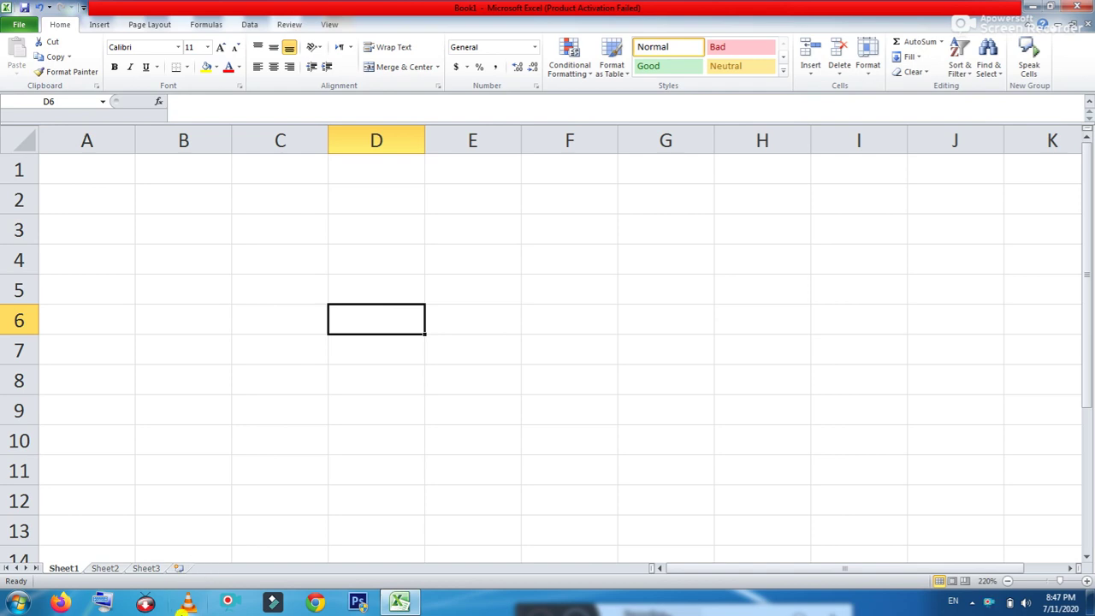
Step: Enter the heading "Sum Funcions" in cell A3
click(98, 231)
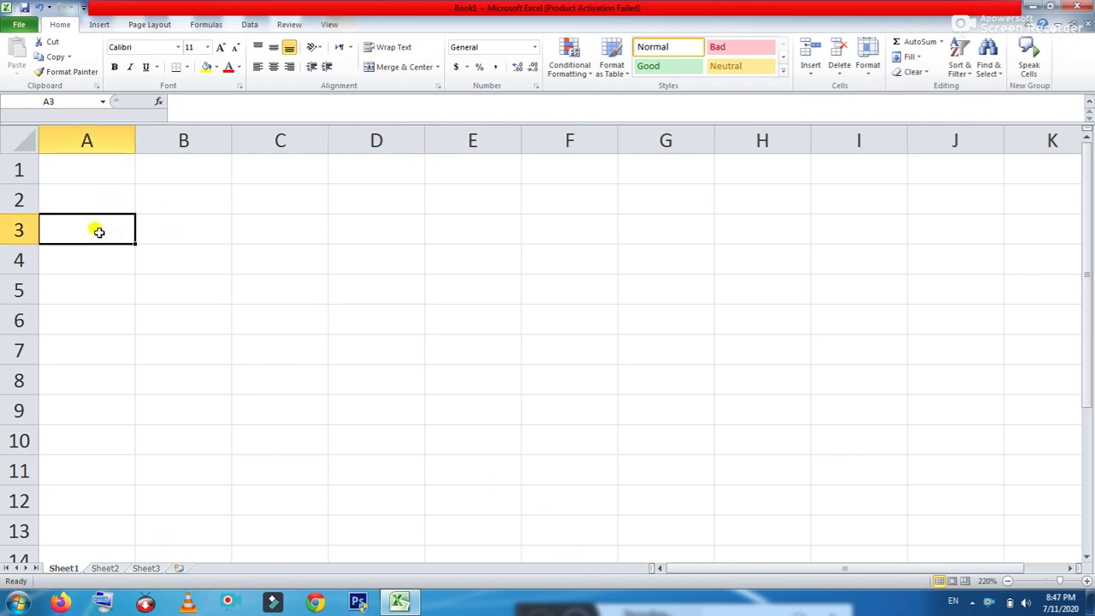
text(Sum Fu)
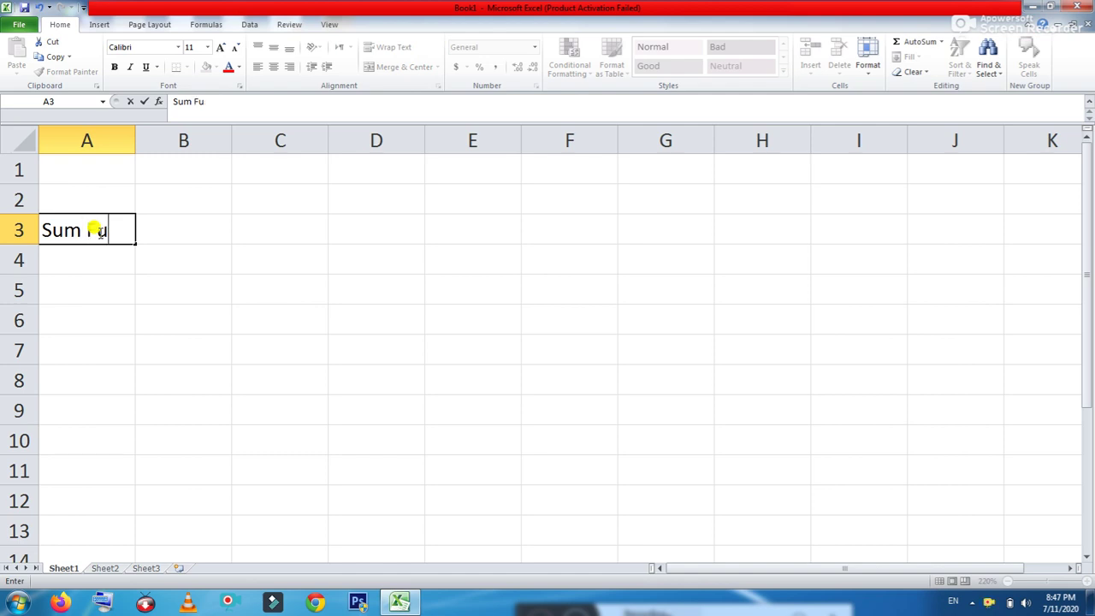
text(nti)
text(cion)
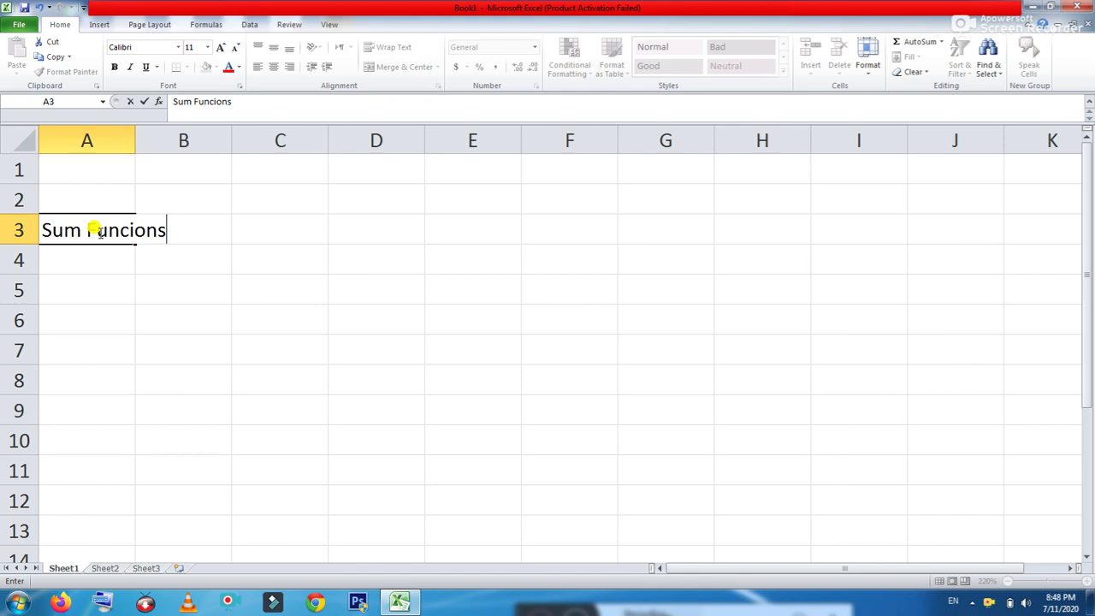
key(Return)
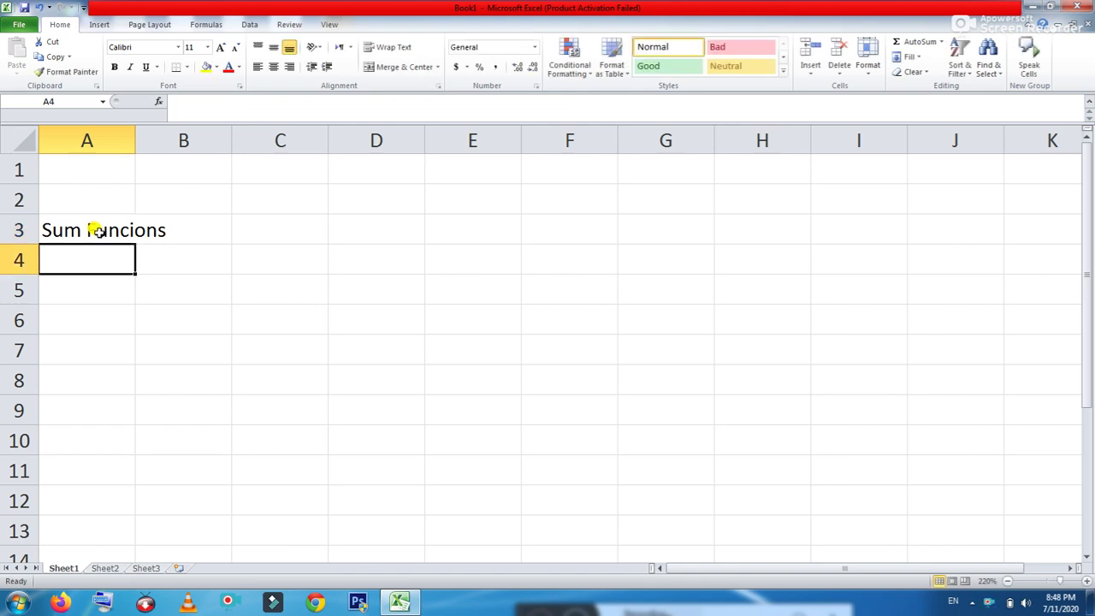
Step: List "1. Addition" in cell A4 and "2. Subtraction" in cell A5 under the heading
text(1. A)
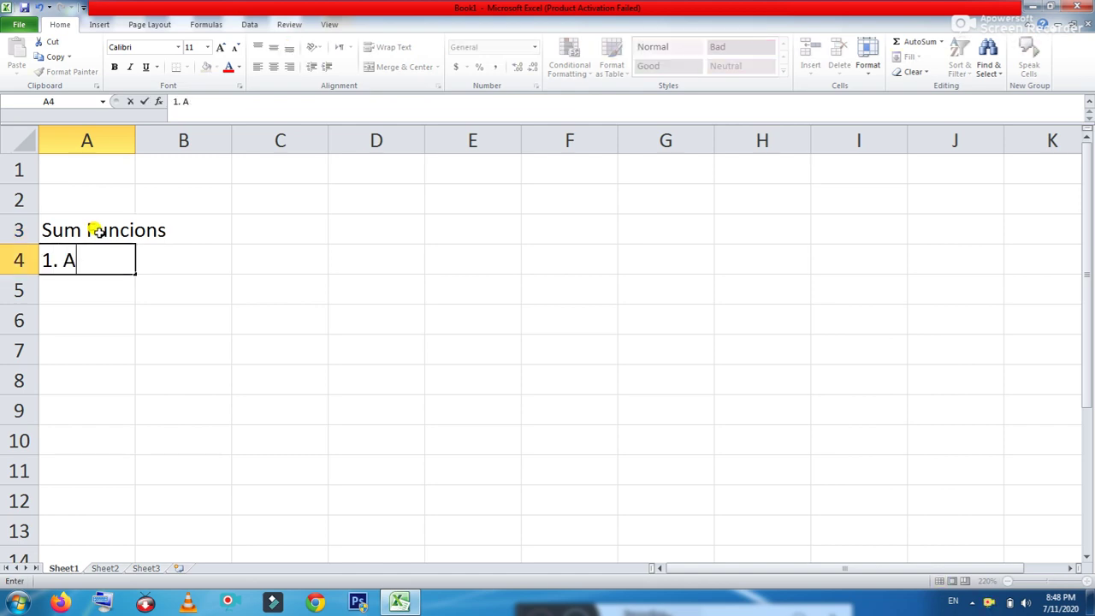
text(ddition)
key(Return)
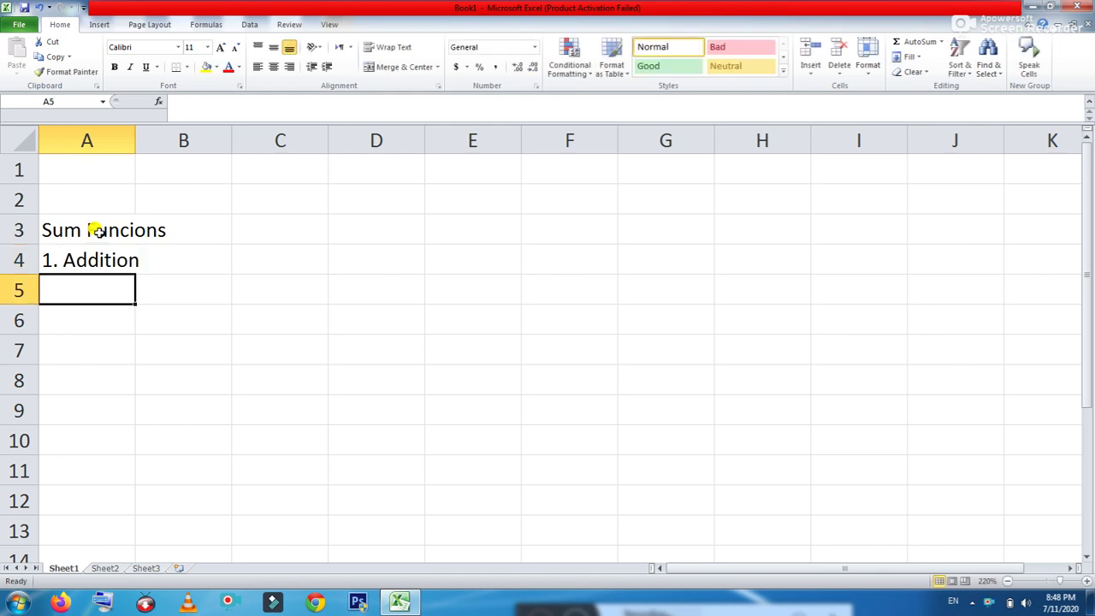
text(2.)
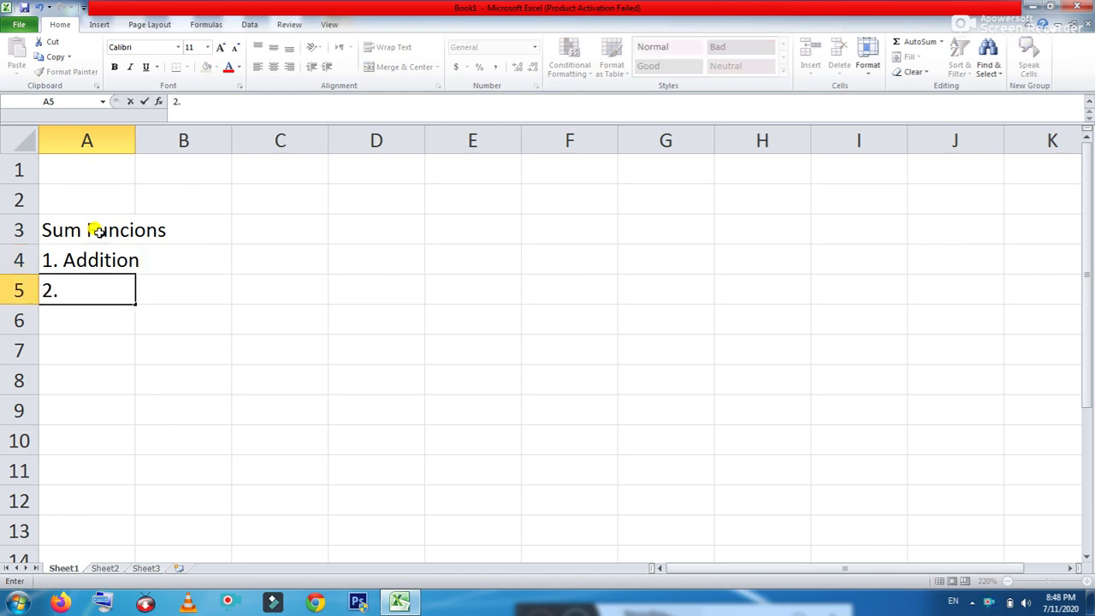
text( Subtr)
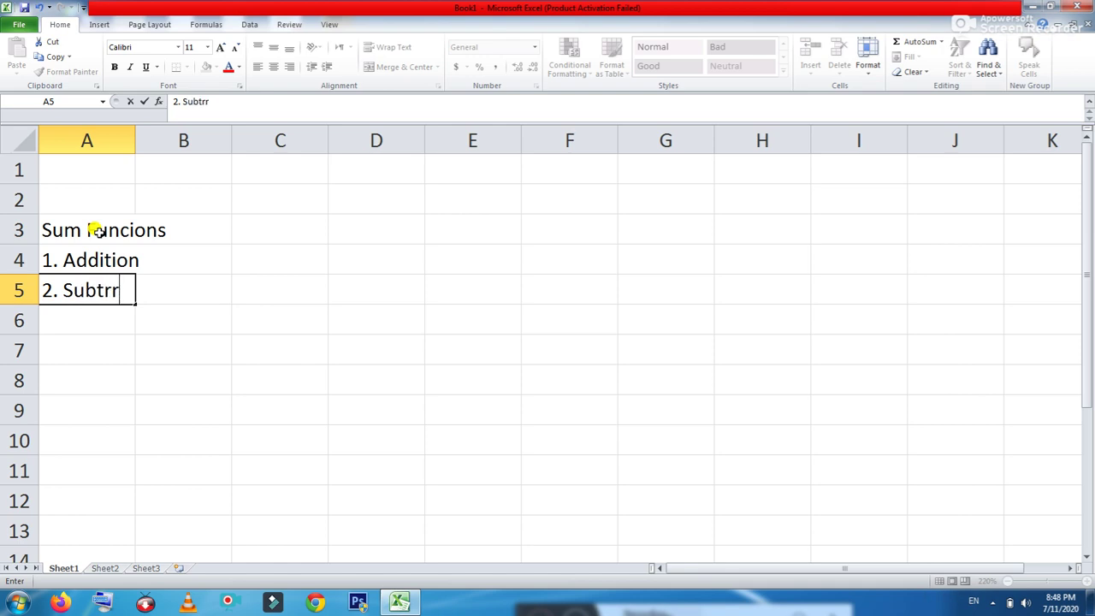
text(r)
key(BackSpace)
text(action)
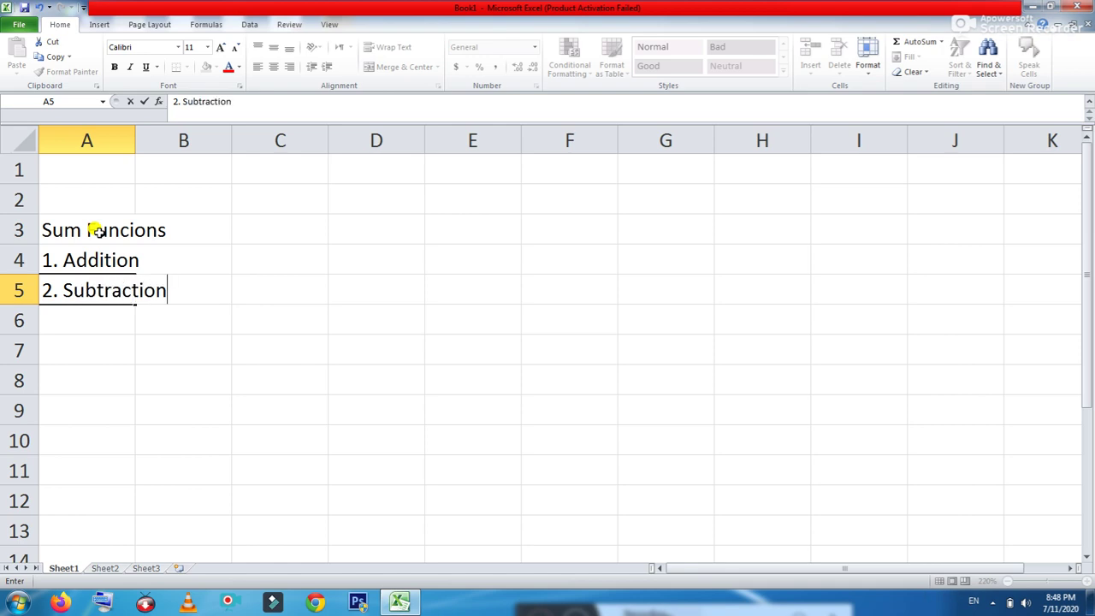
key(Return)
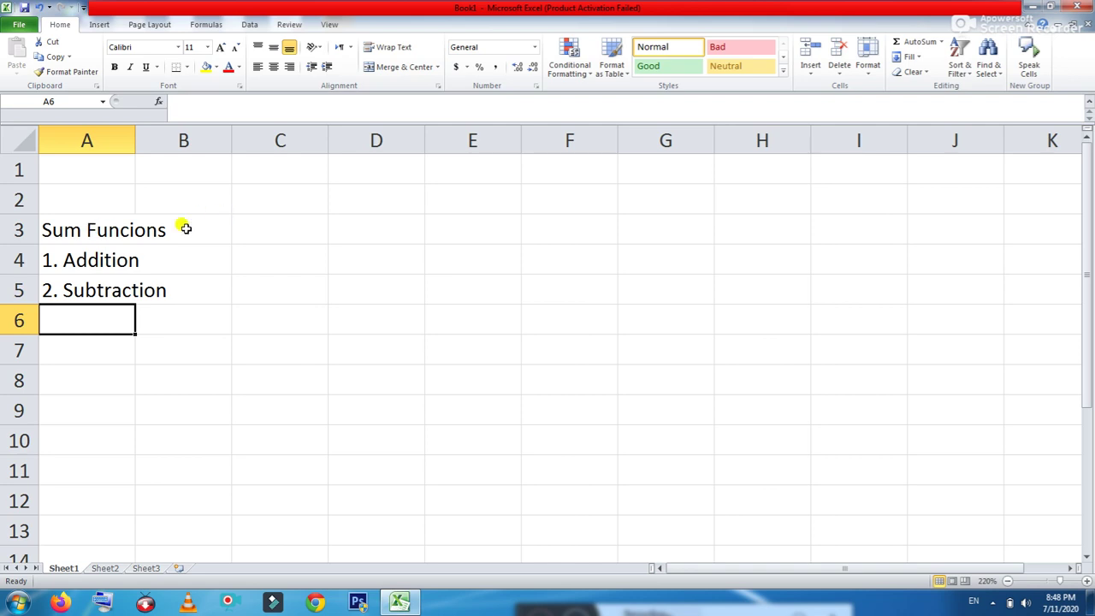
Step: Correct the spelling of the heading in cell A3 to "Sum Functions"
double_click(125, 228)
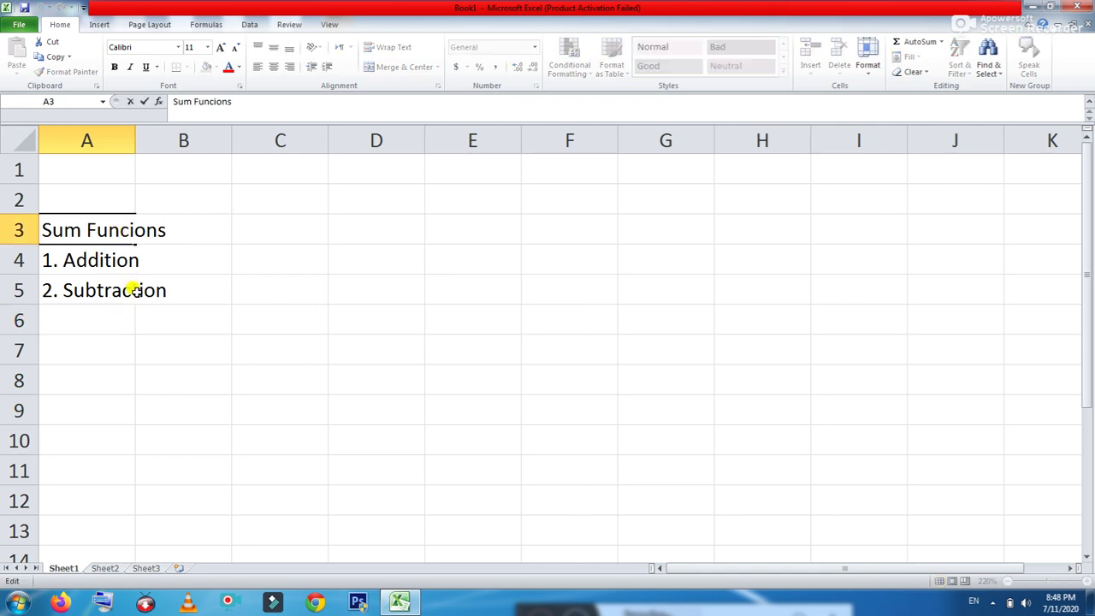
text(t)
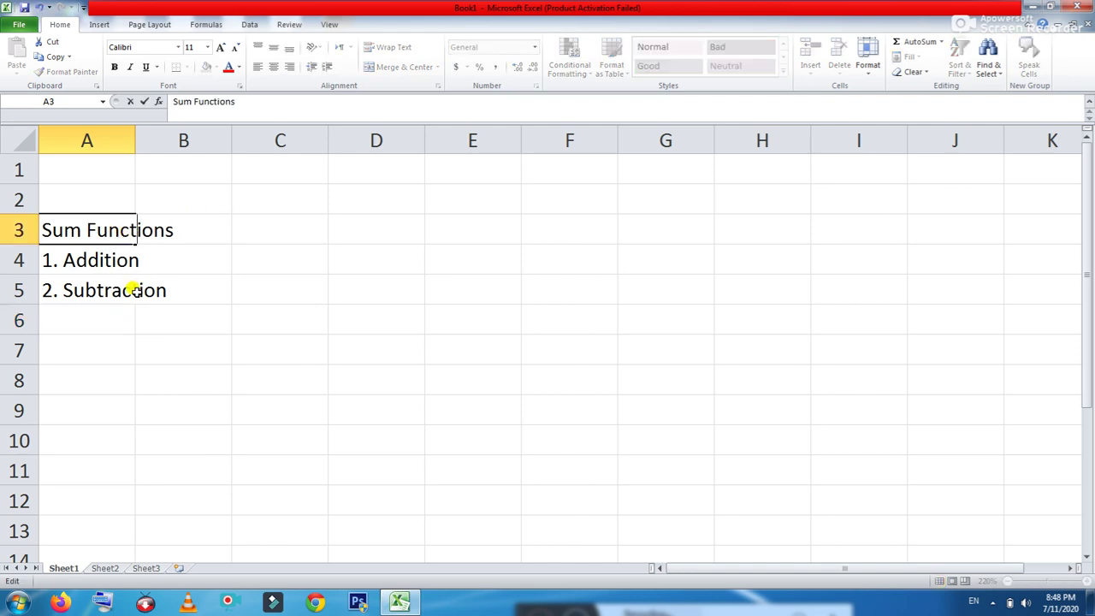
click(109, 337)
Step: Add the list entry "3. Multiplication" in cell A6, below the subtraction entry
click(79, 299)
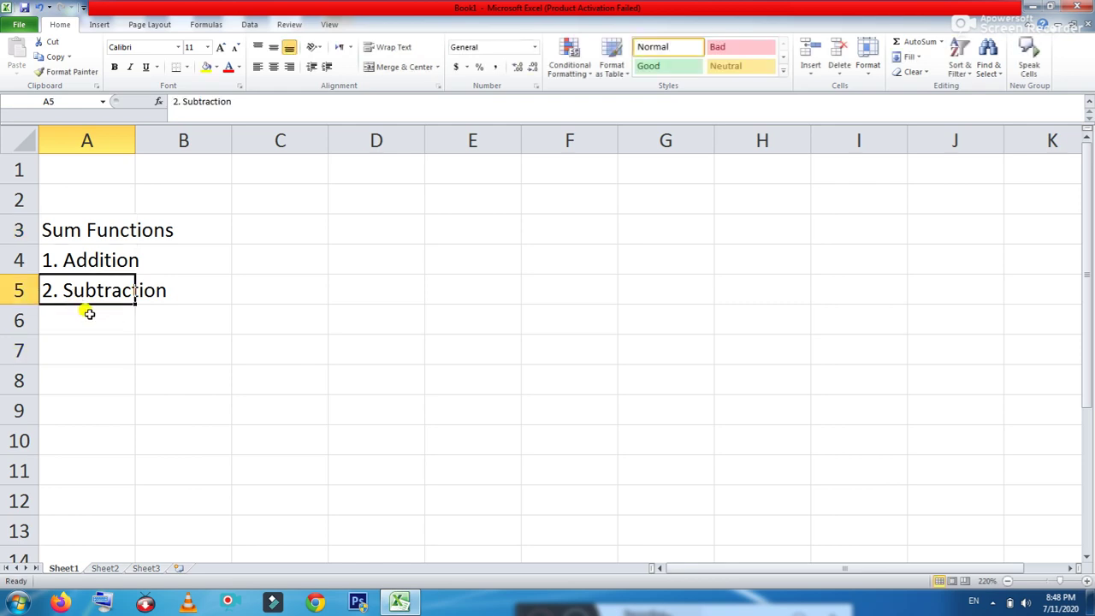
click(89, 313)
text(3)
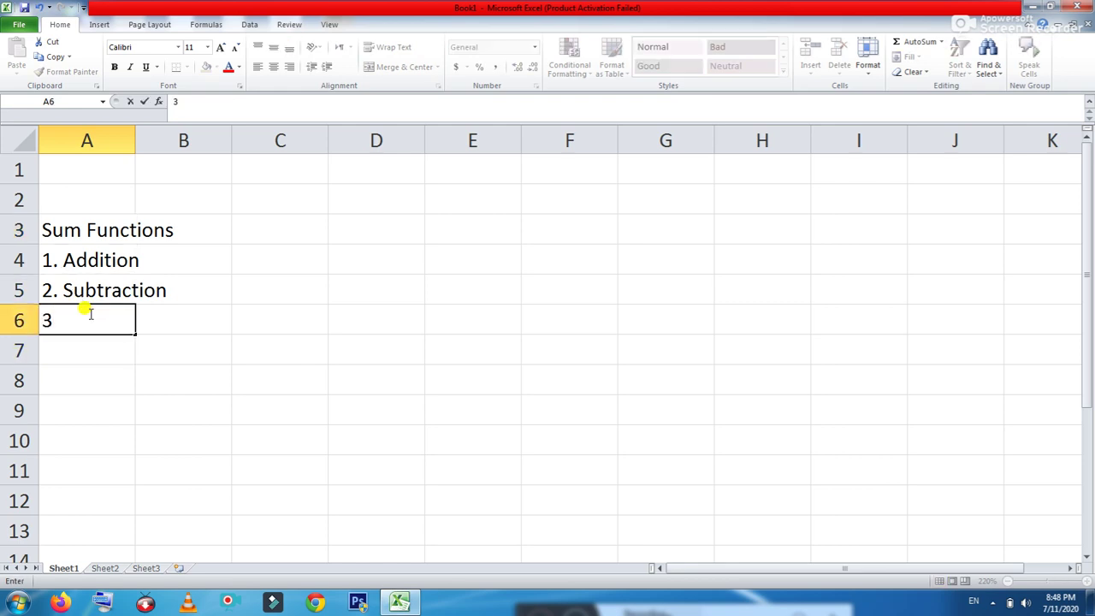
text(. Multiplictgi)
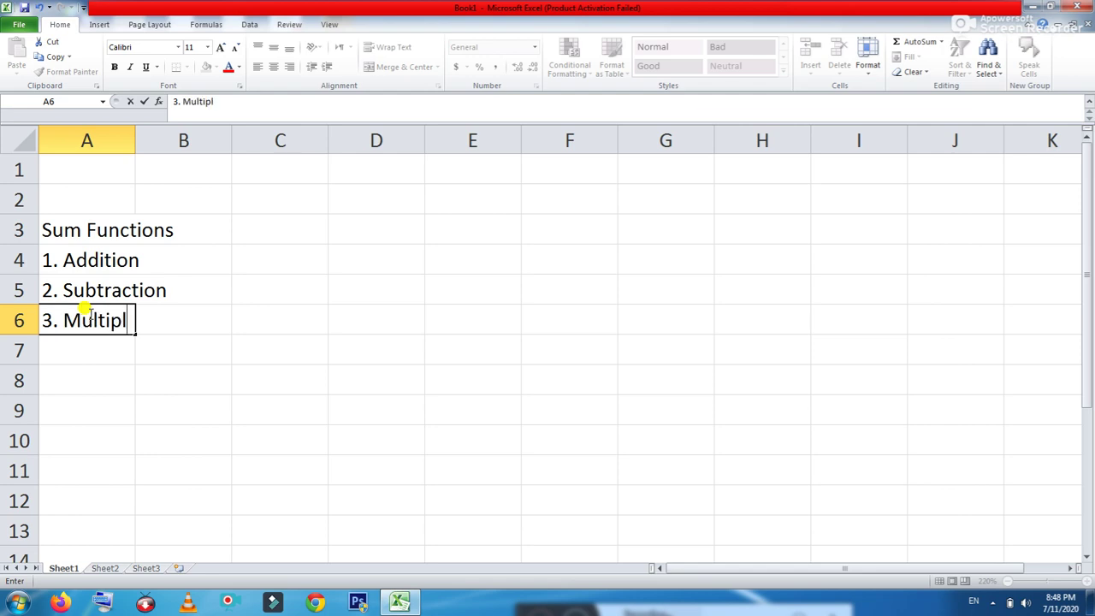
key(BackSpace)
key(BackSpace)
key(BackSpace)
text(ation)
key(Return)
Step: Add the list entry "4. Division" in cell A7
text(4)
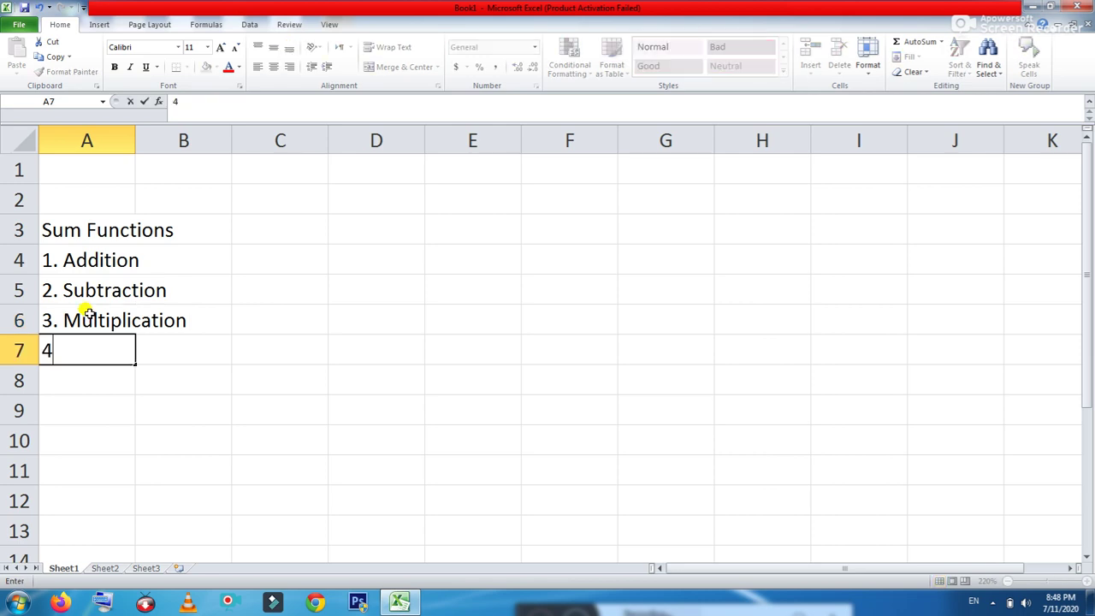
text(. Divis)
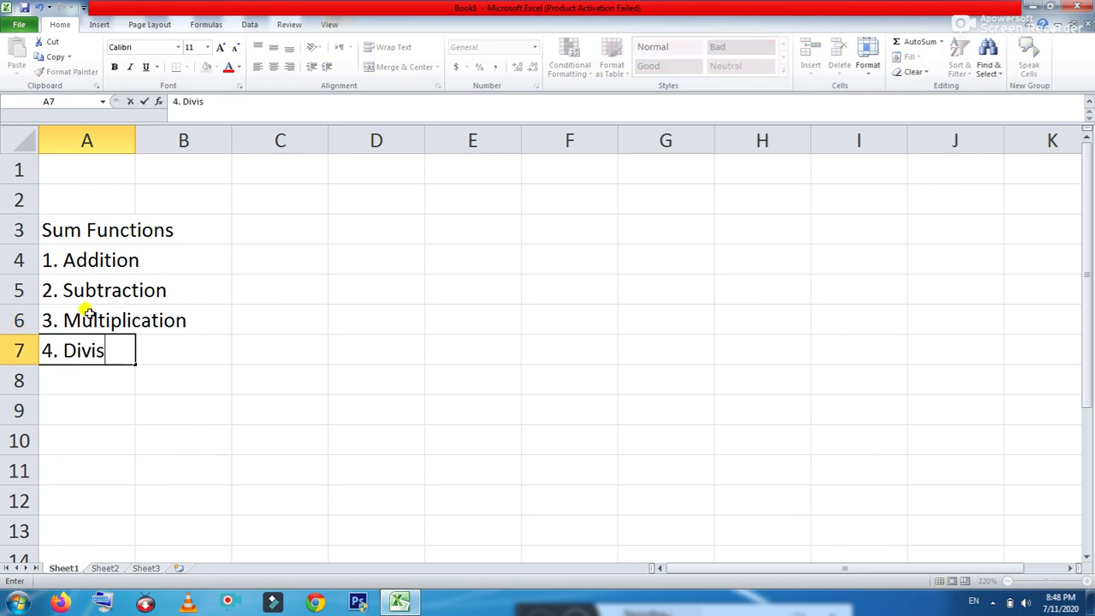
text(ion)
key(Return)
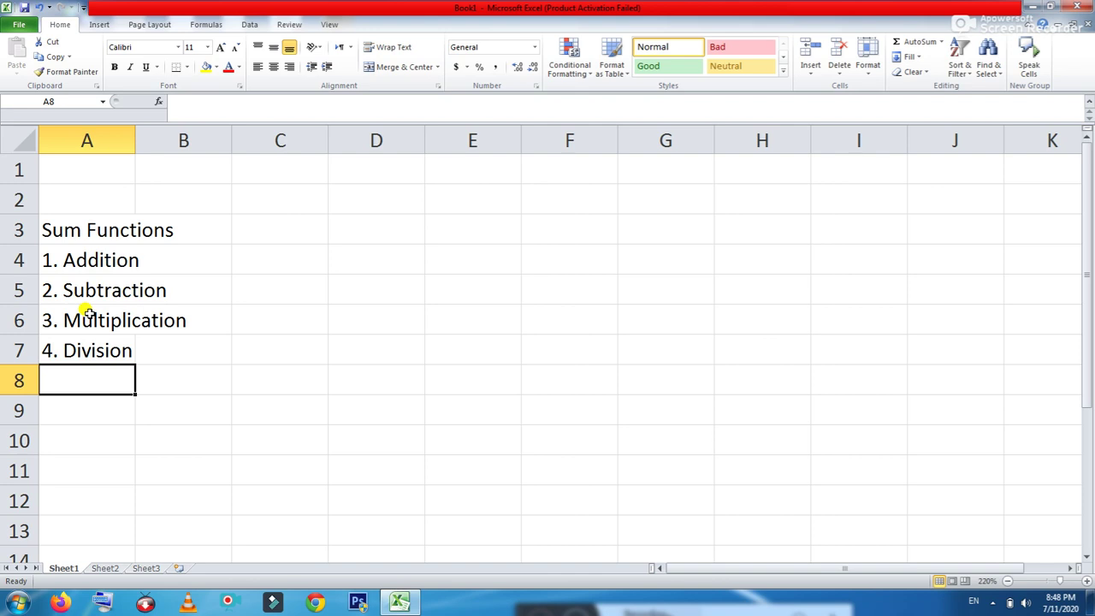
Step: Enter the addition operands 2300 in cell C4 and 2200 in cell D4
click(263, 259)
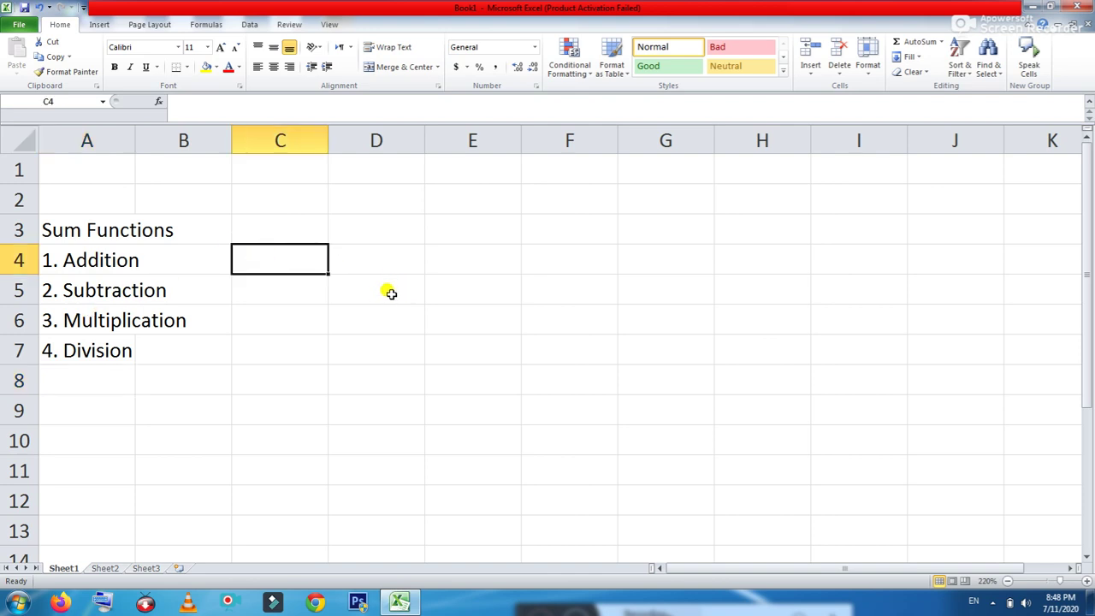
text(2300)
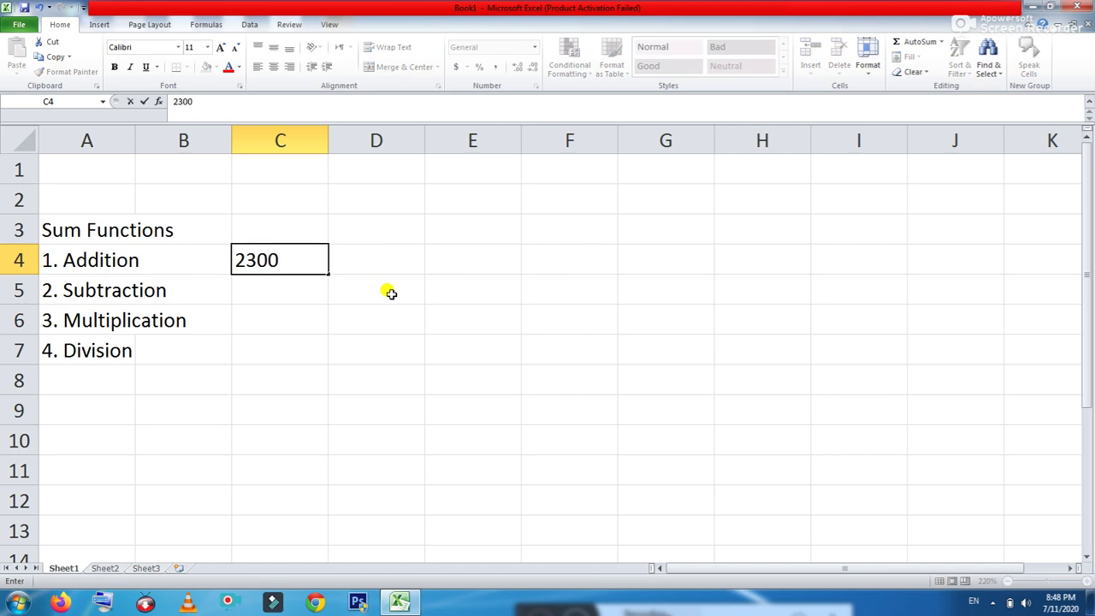
key(Tab)
text(22)
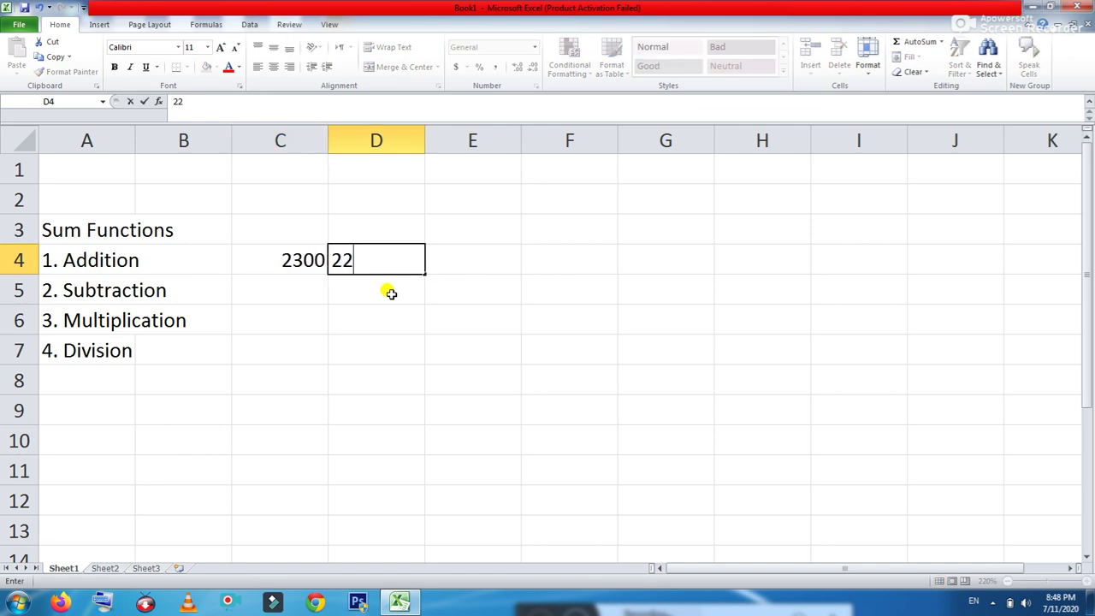
text(00)
Step: Add the two operands in cell E4 with the formula =sum(C4+D4)
click(474, 263)
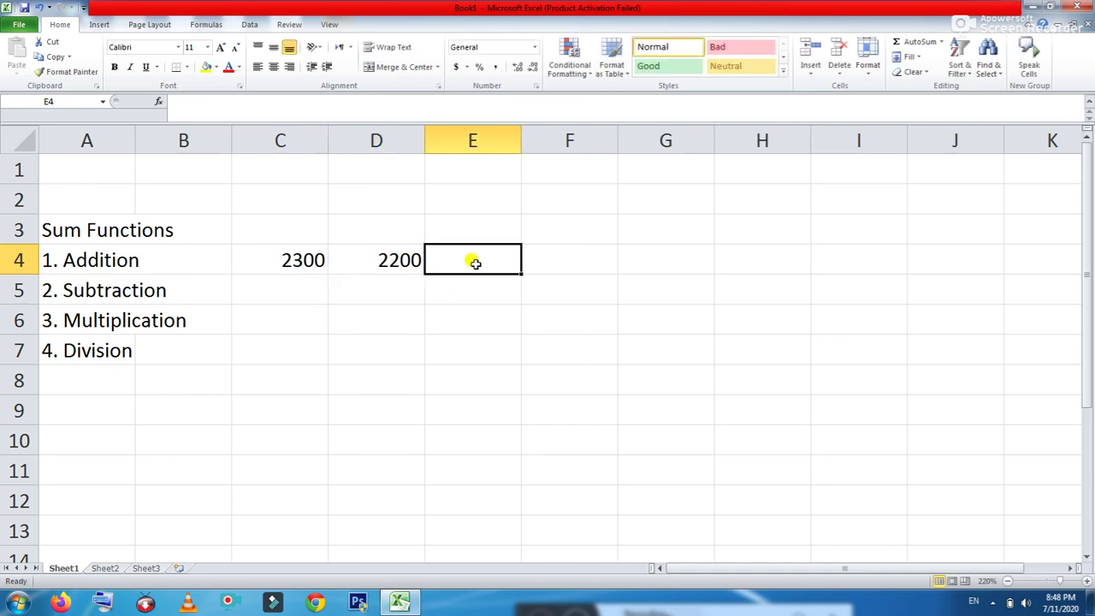
text(=)
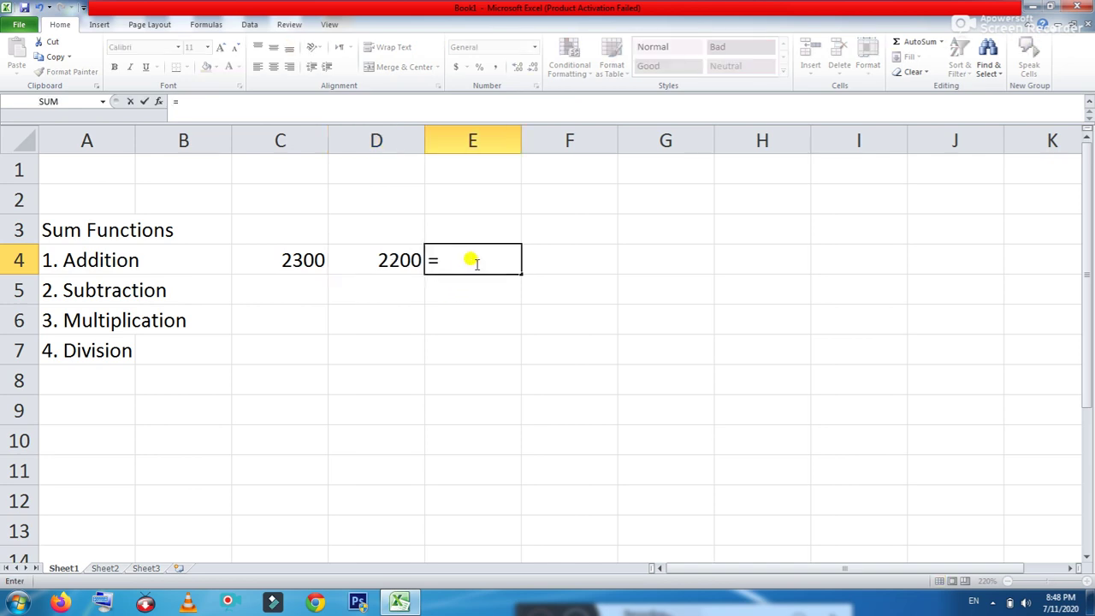
text(sum()
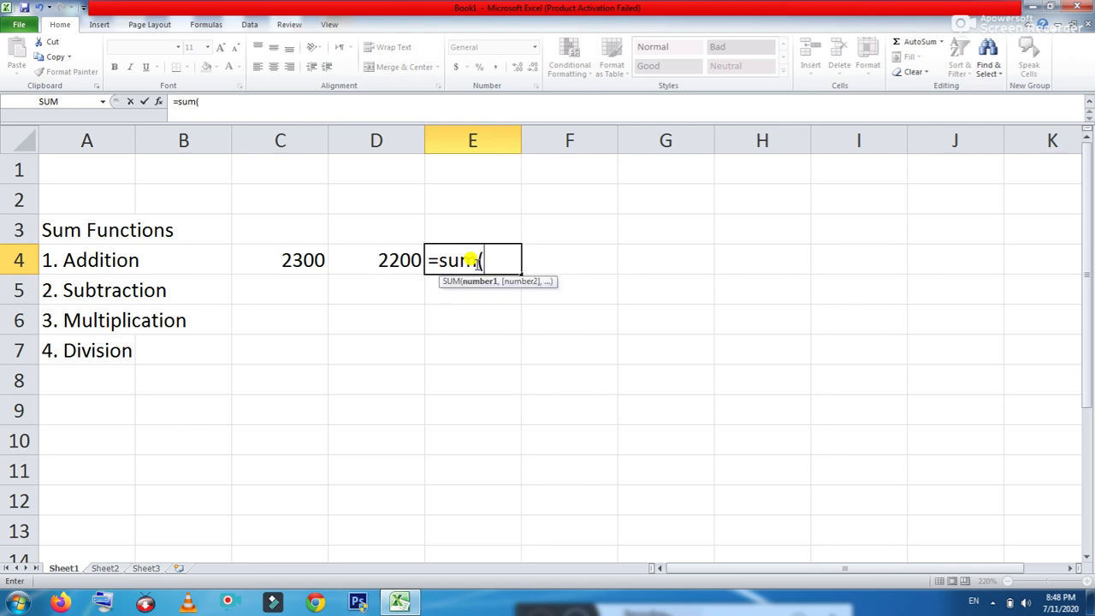
click(292, 260)
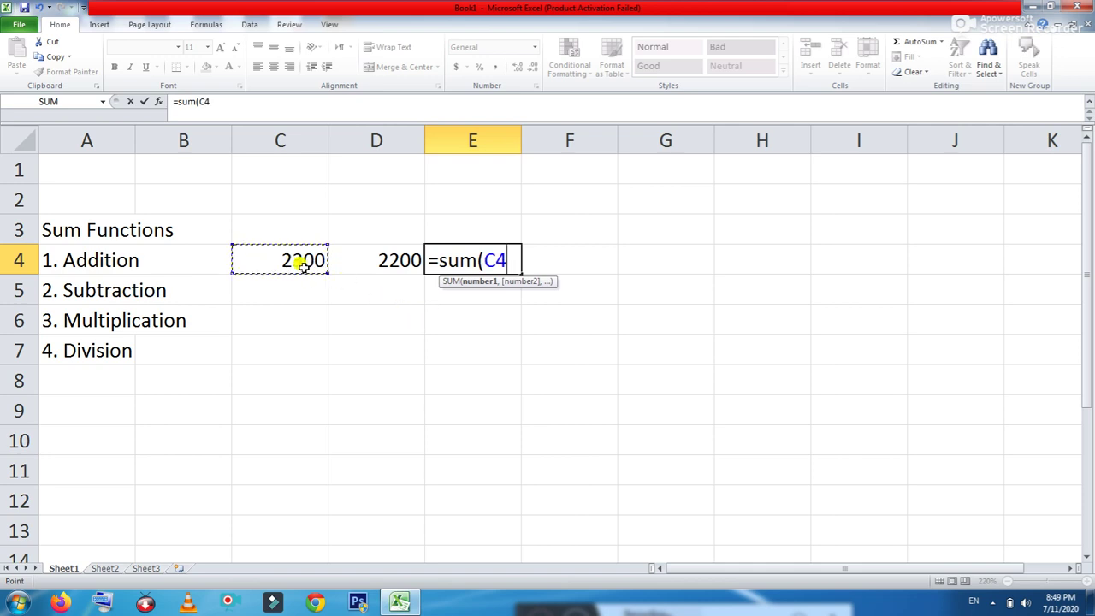
text(+)
click(368, 262)
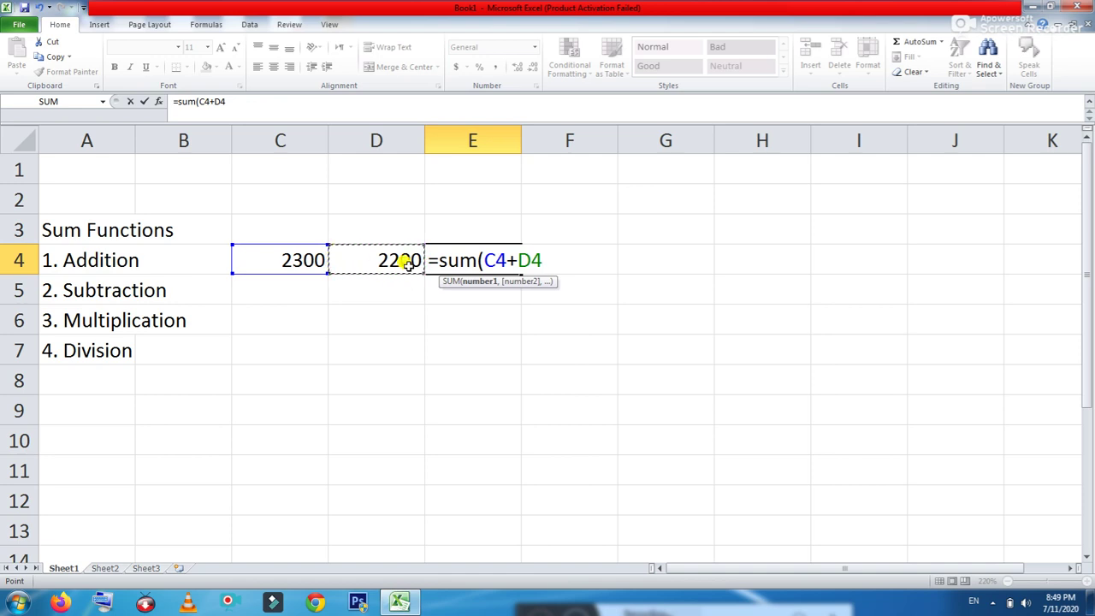
text())
key(Return)
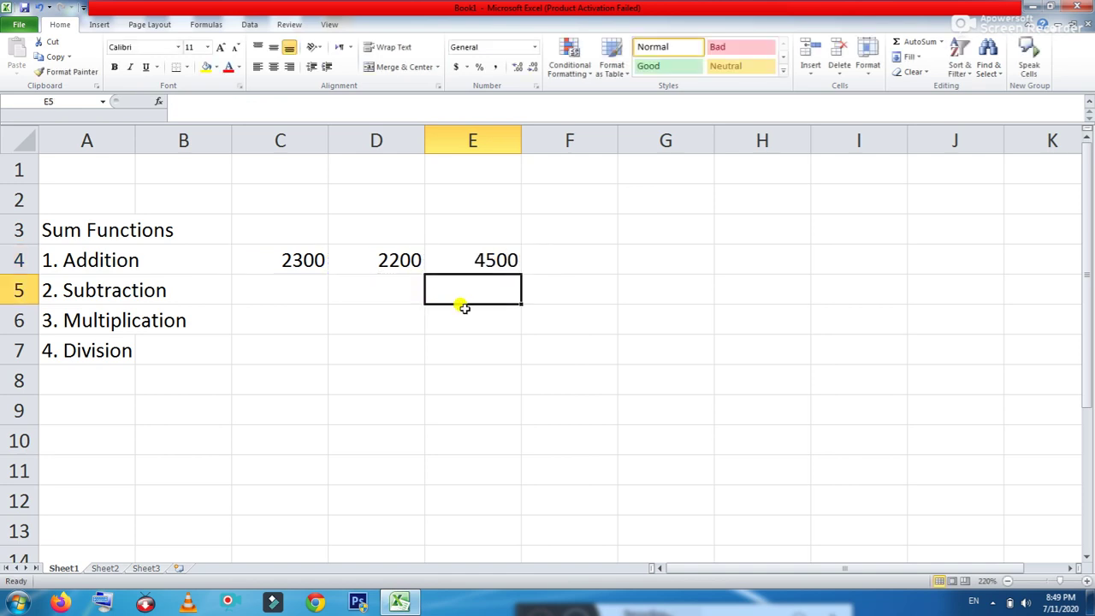
Step: Enter the subtraction operands 230 in cell C5 and 20 in cell D5
click(283, 287)
text(23)
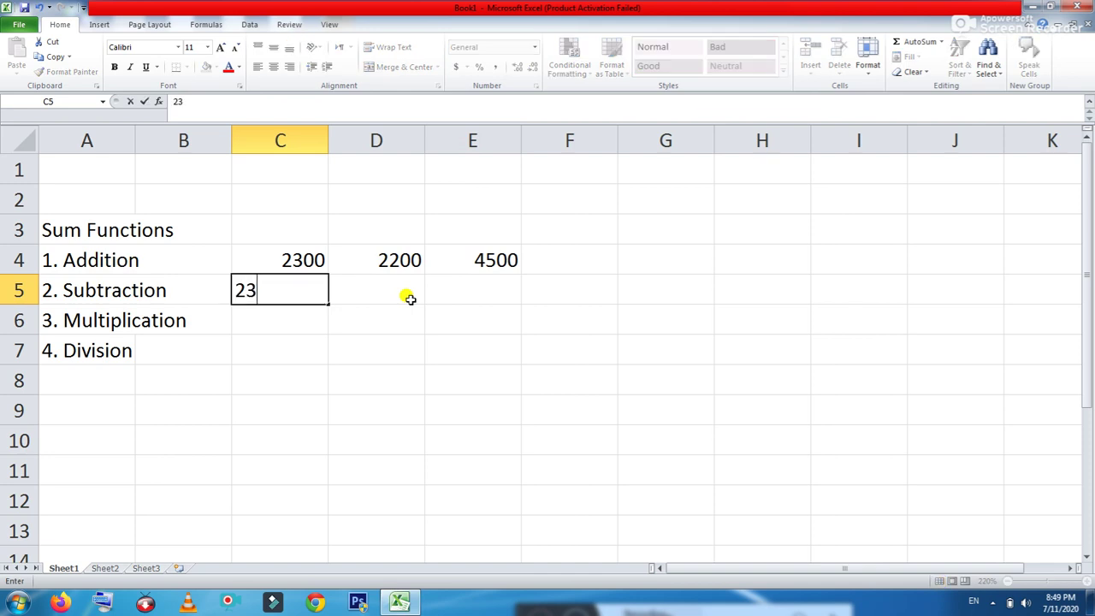
text(0)
click(387, 285)
text(20)
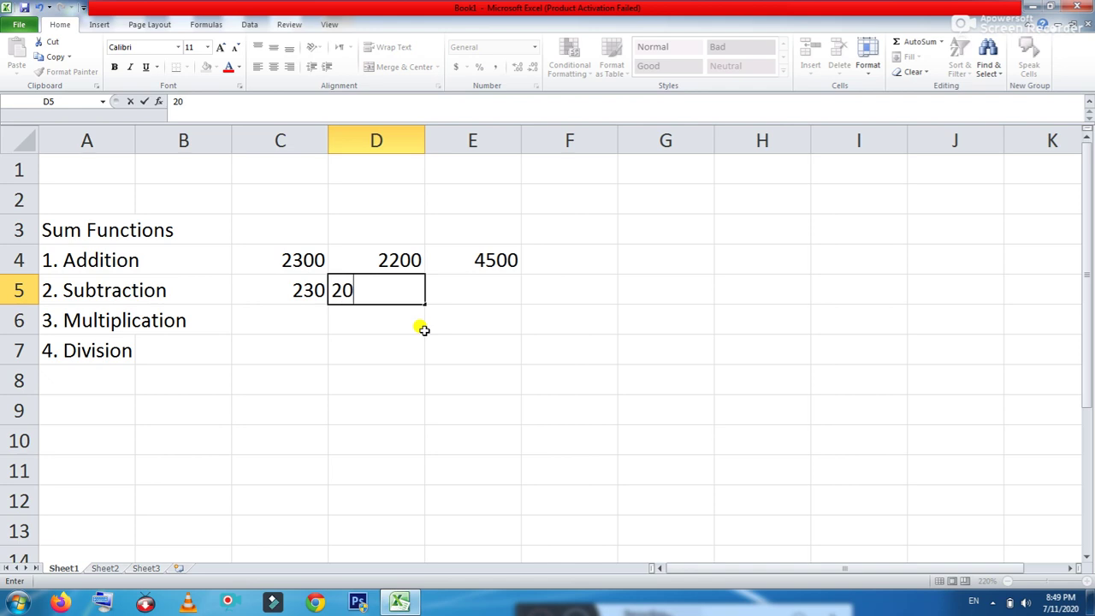
Step: Subtract the second operand from the first in cell E5 with the formula =sum(C5-D5)
click(496, 291)
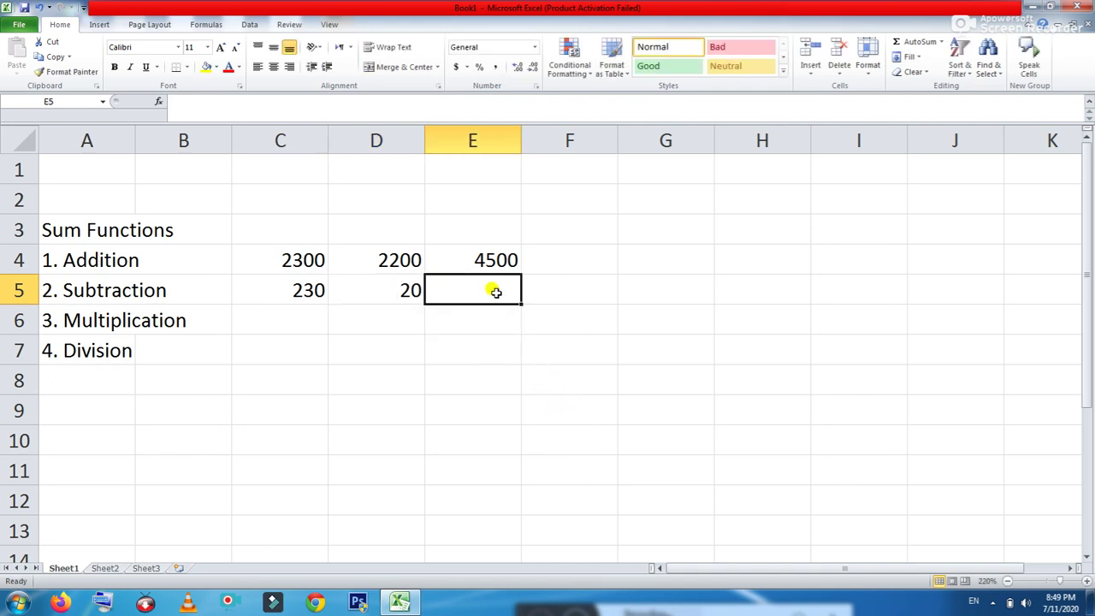
text(=)
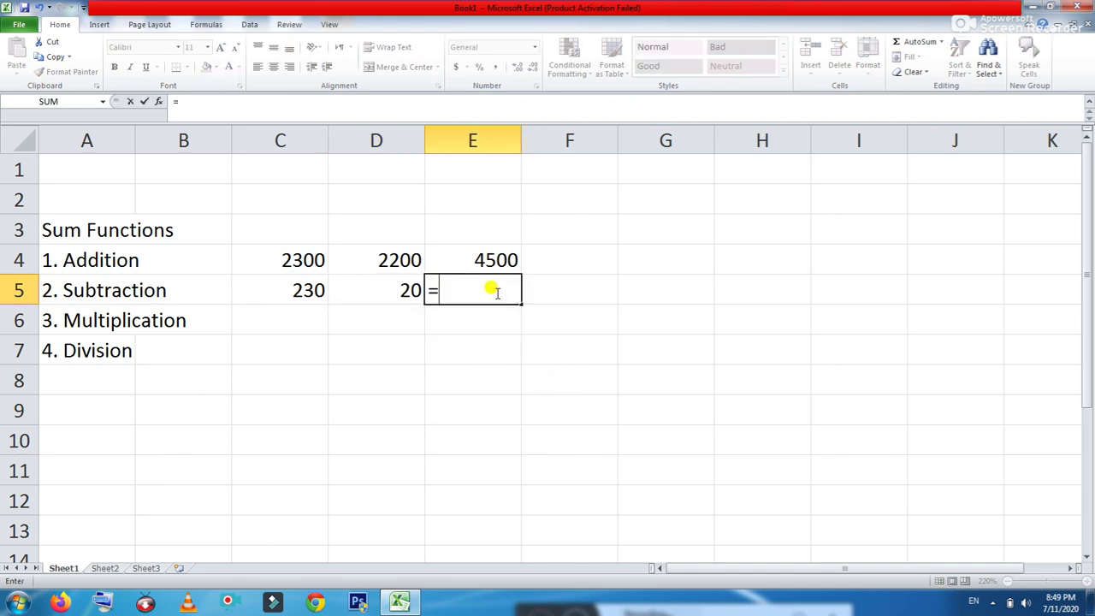
text(sum)
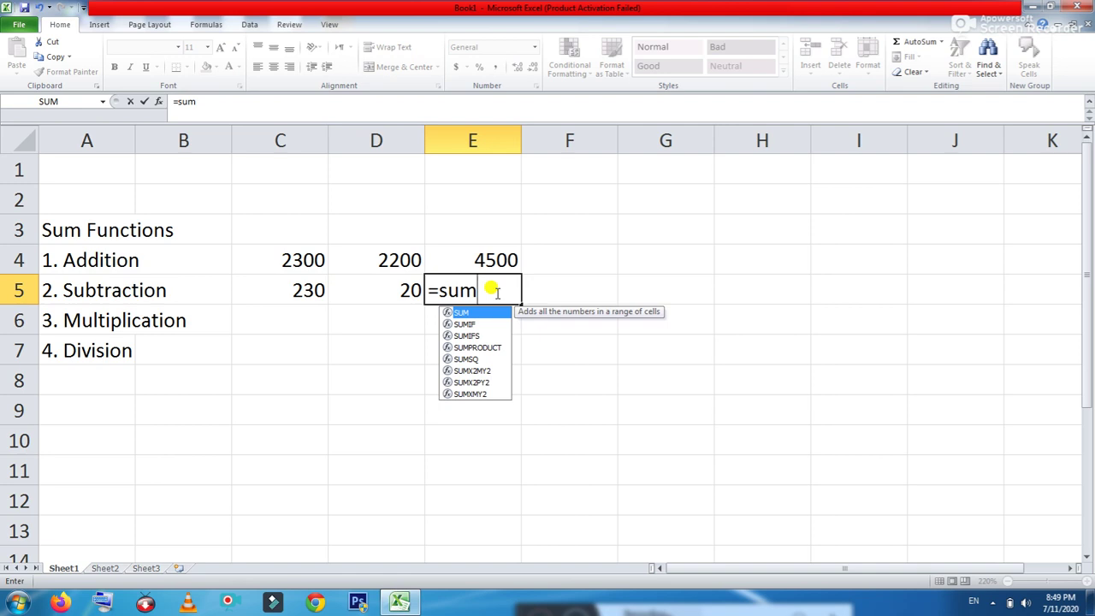
text(()
click(306, 292)
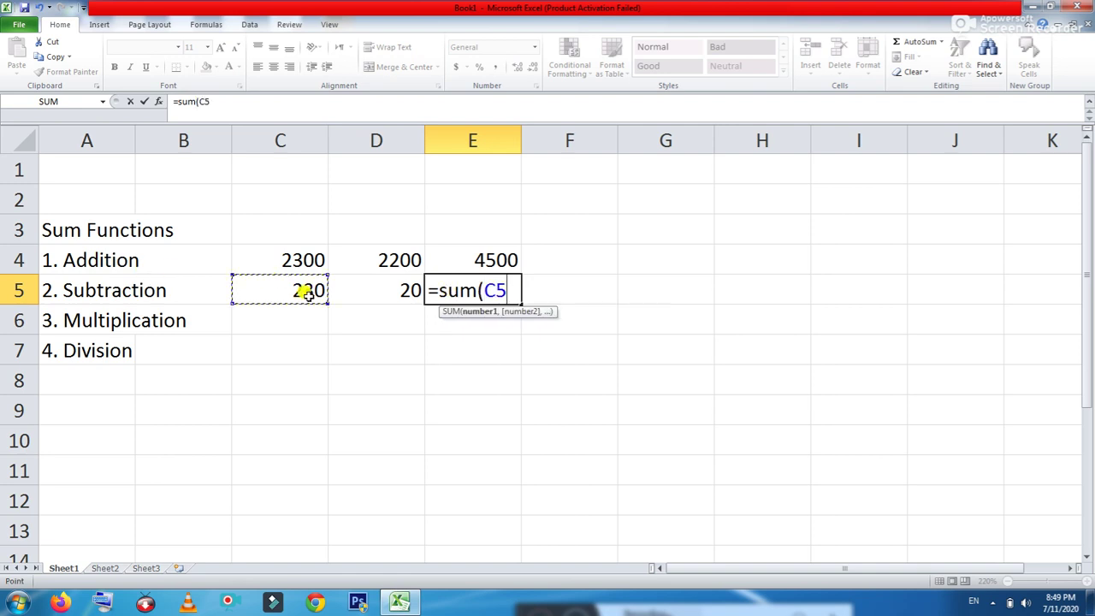
text(-)
click(375, 292)
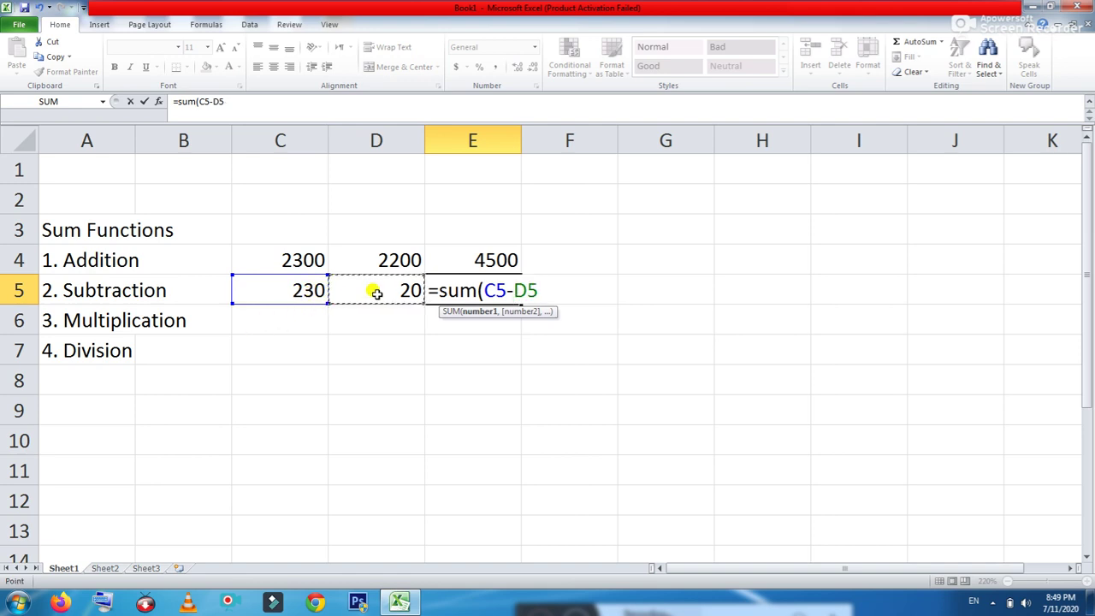
text())
key(Return)
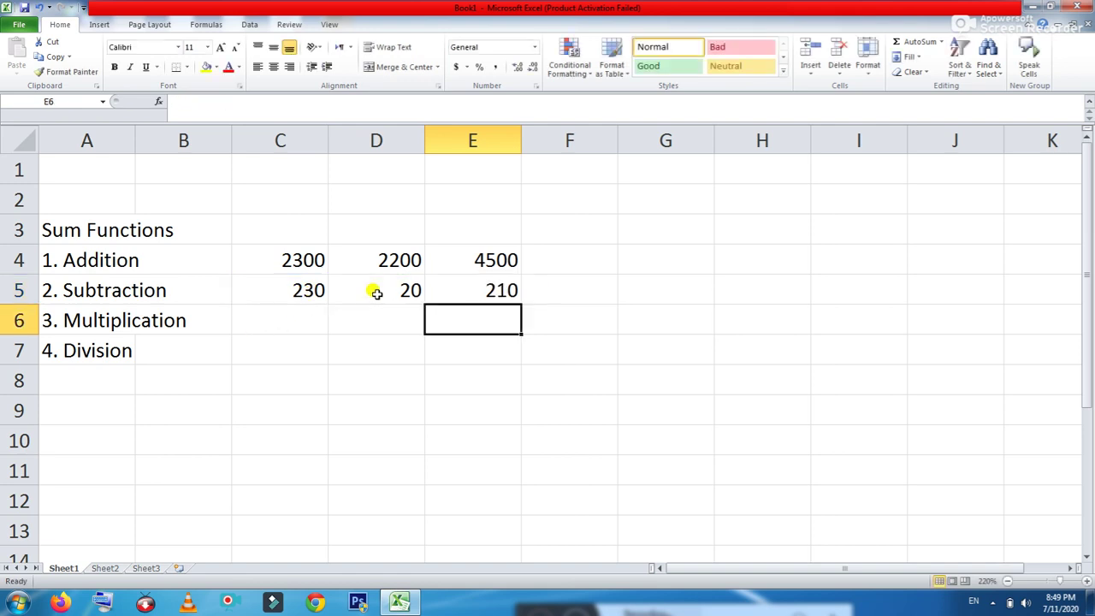
Step: Enter the multiplication operands 9 in cell C6 and 9 in cell D6
click(295, 319)
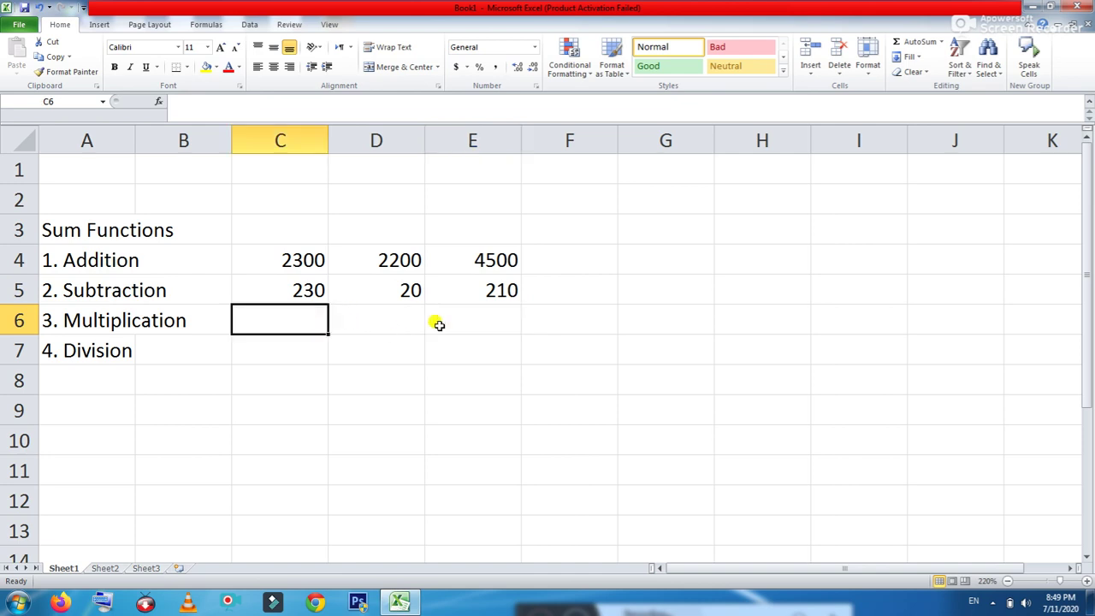
text(9)
click(391, 321)
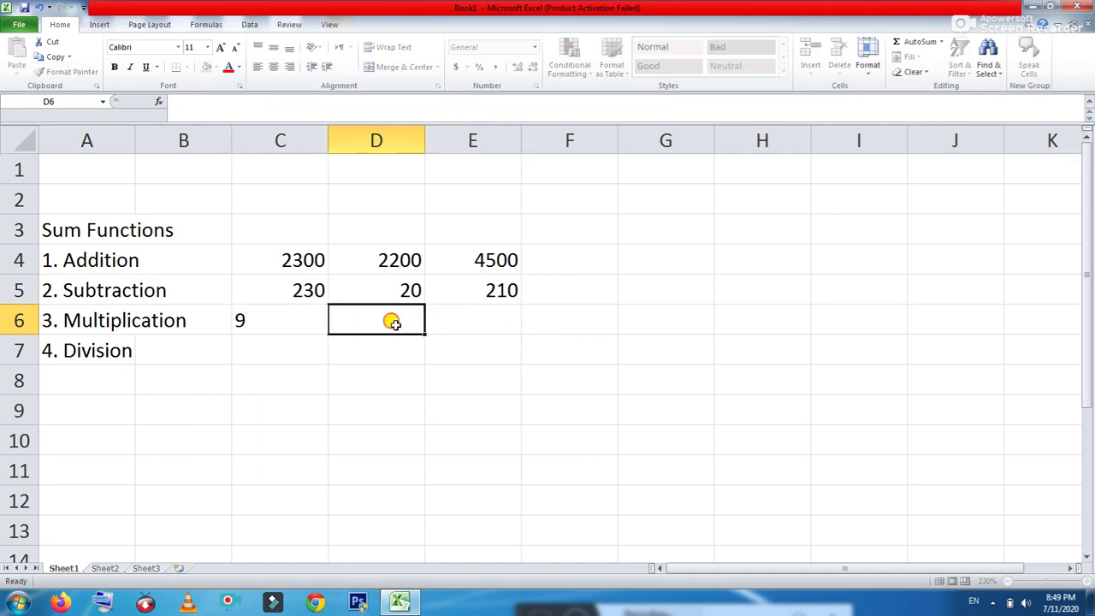
text(9)
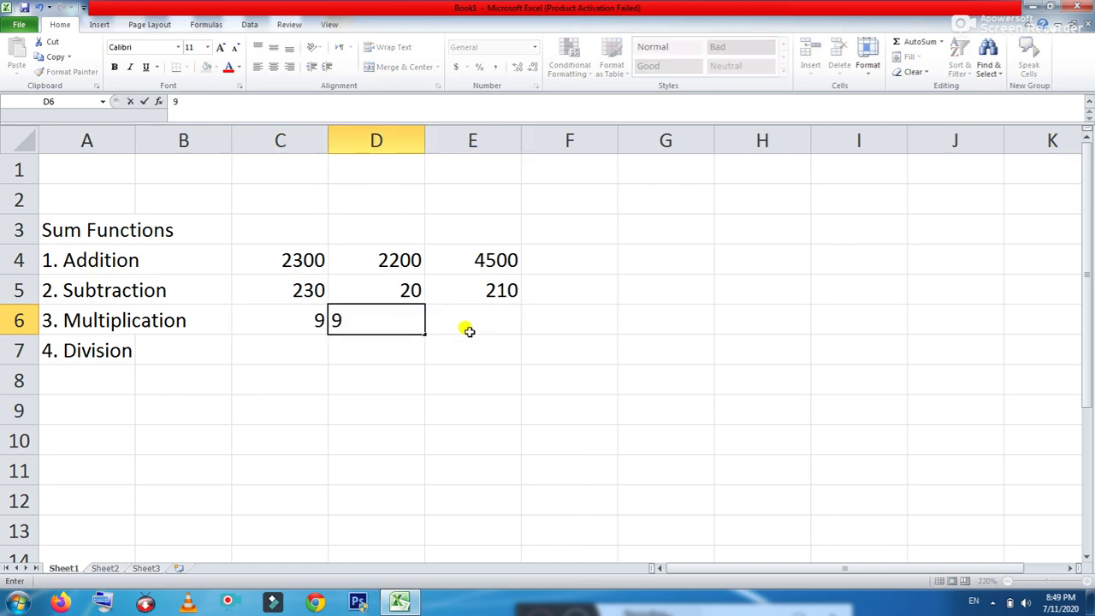
Step: Multiply the two operands in cell E6 with the formula =sum(C6*D6)
click(473, 321)
text(=)
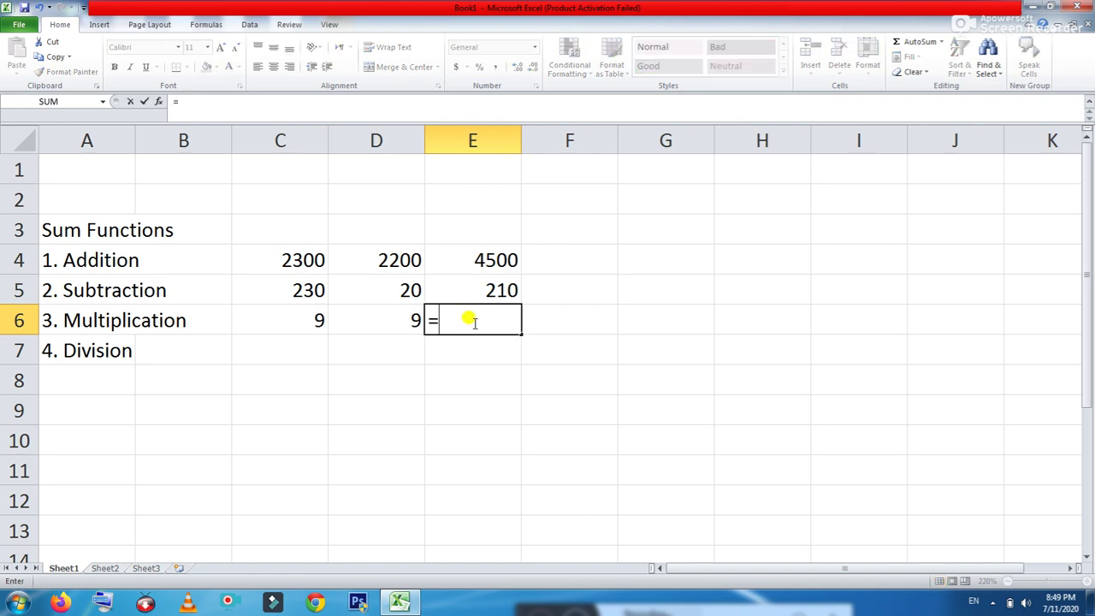
text(sum()
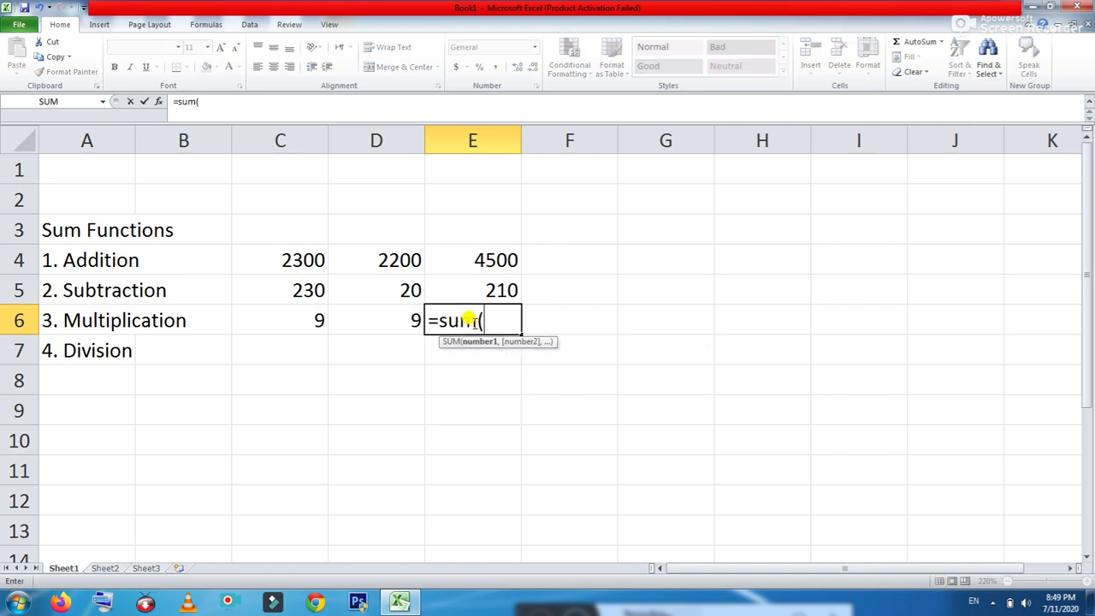
click(290, 316)
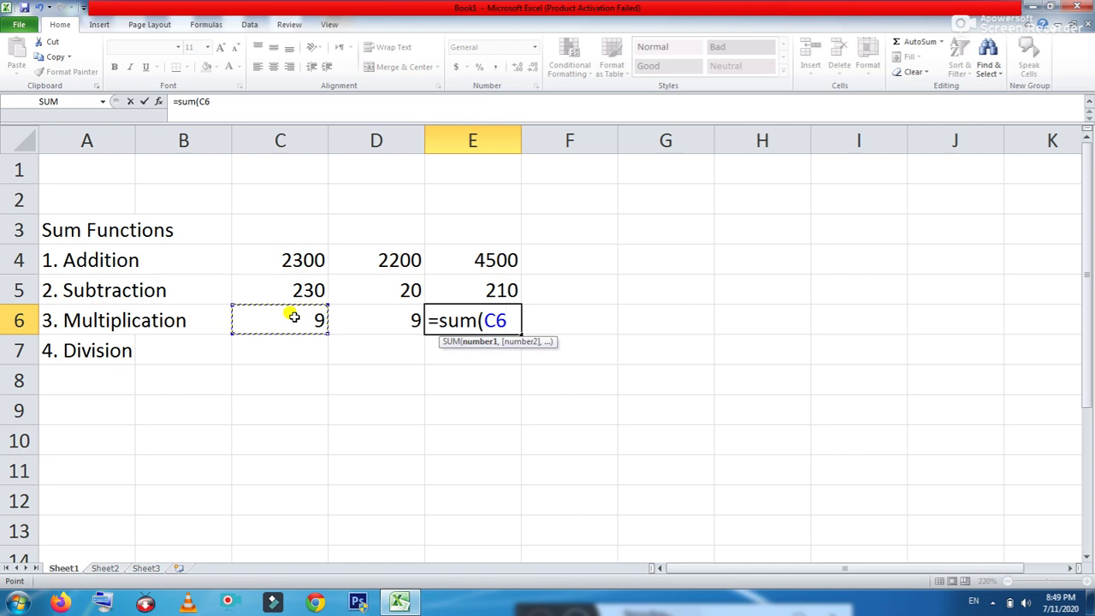
text(*)
click(396, 318)
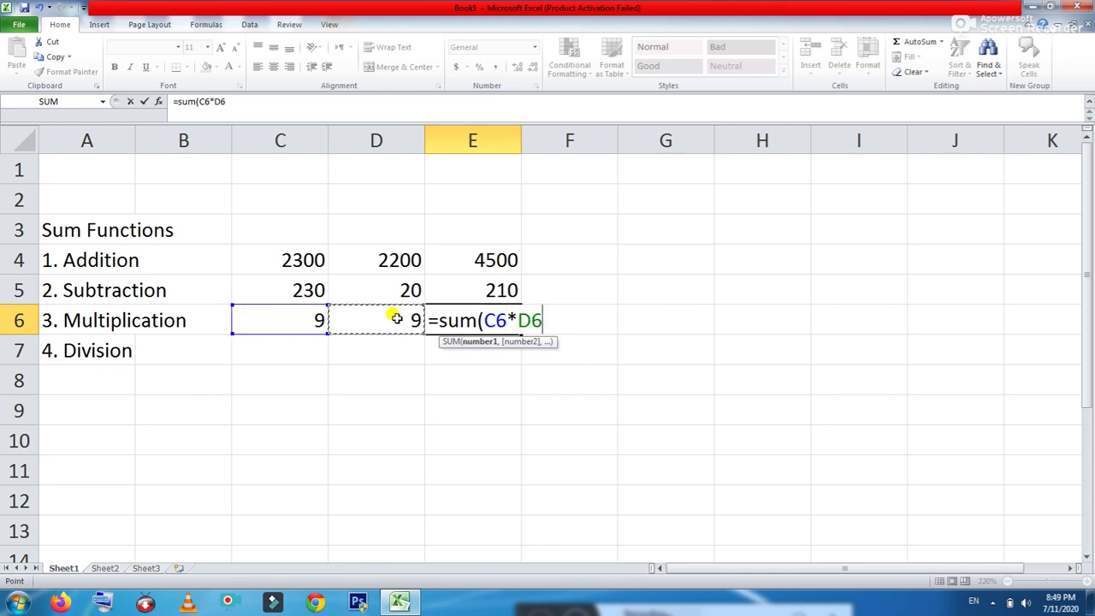
text())
key(Return)
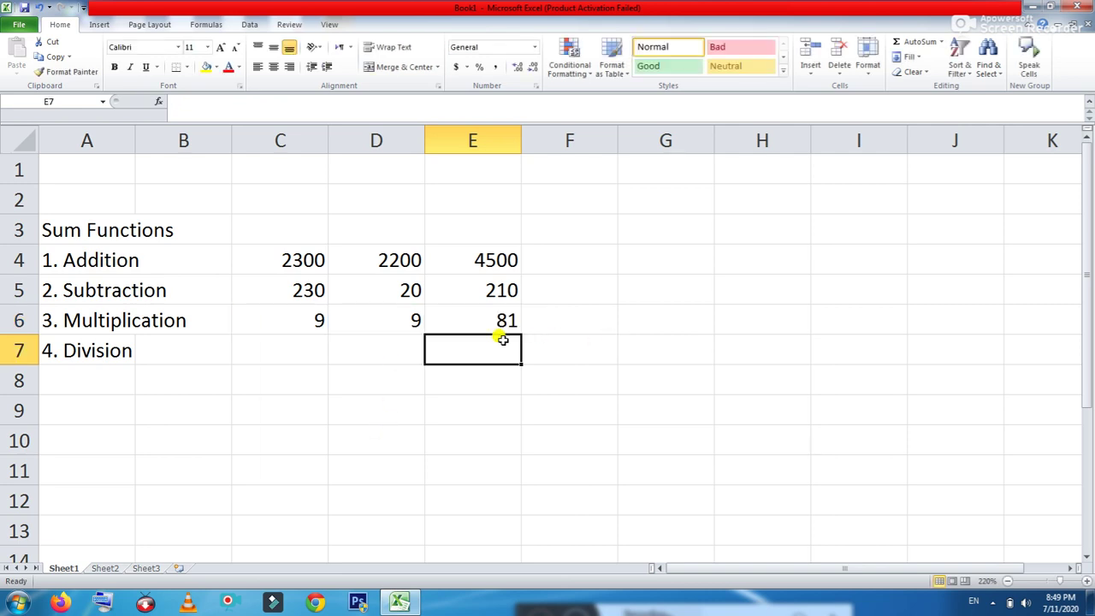
Step: Enter the division operands 5000 in cell C7 and 7 in cell D7
click(346, 355)
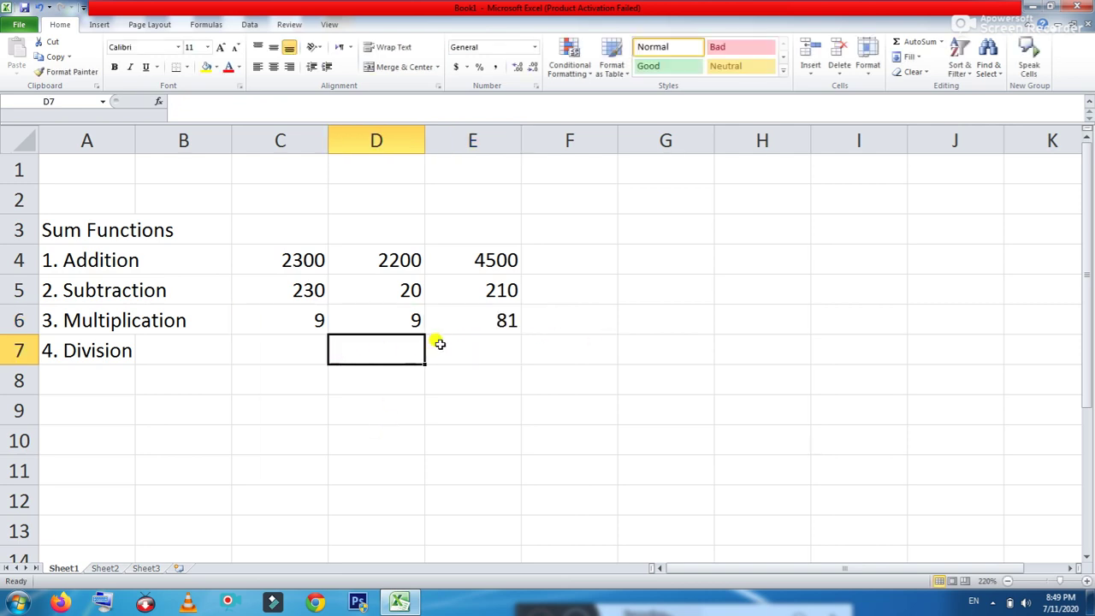
click(280, 358)
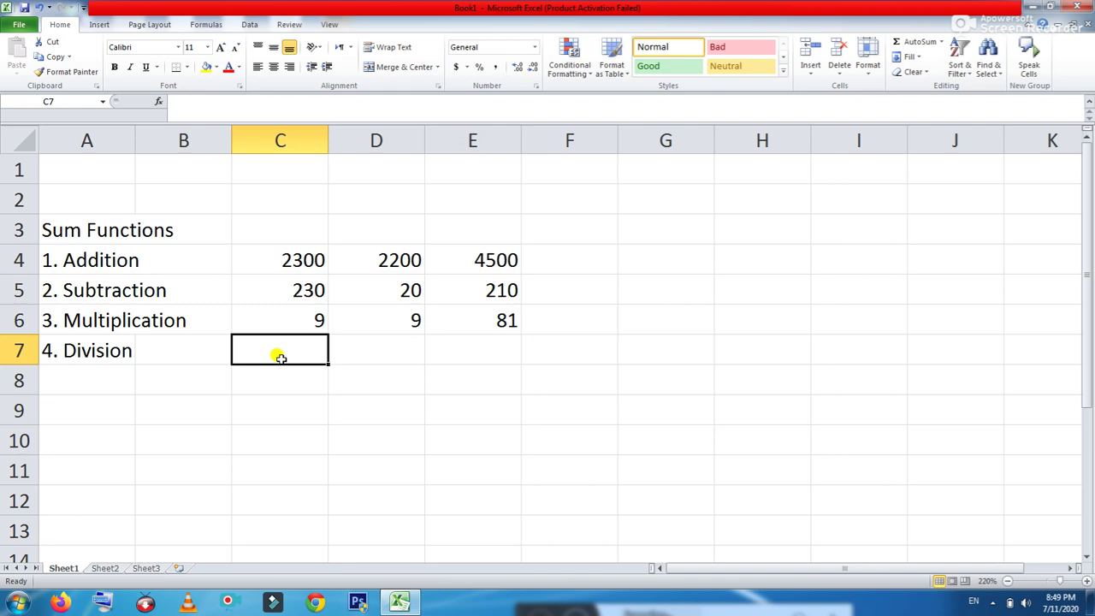
text(5000)
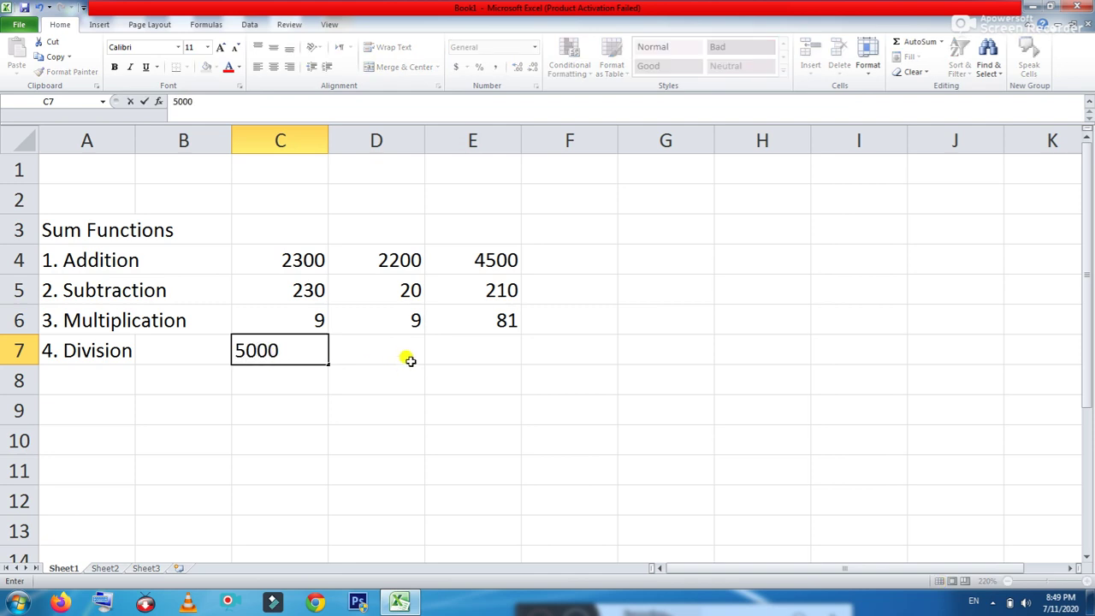
click(407, 357)
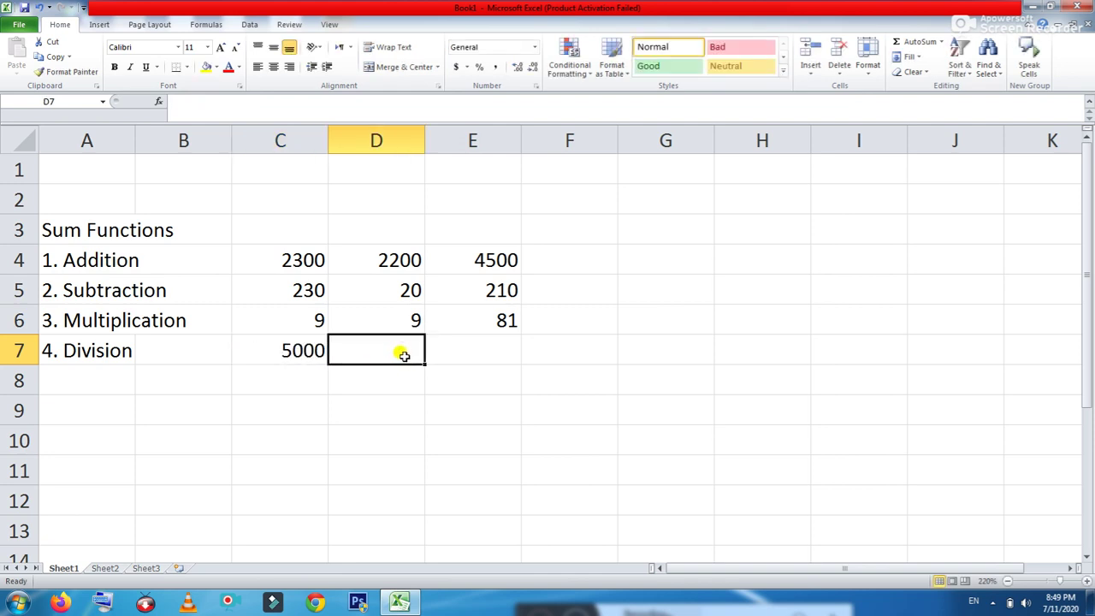
text(7)
Step: Divide the first operand by the second in cell E7 with the formula =sum(C7/D7)
click(481, 351)
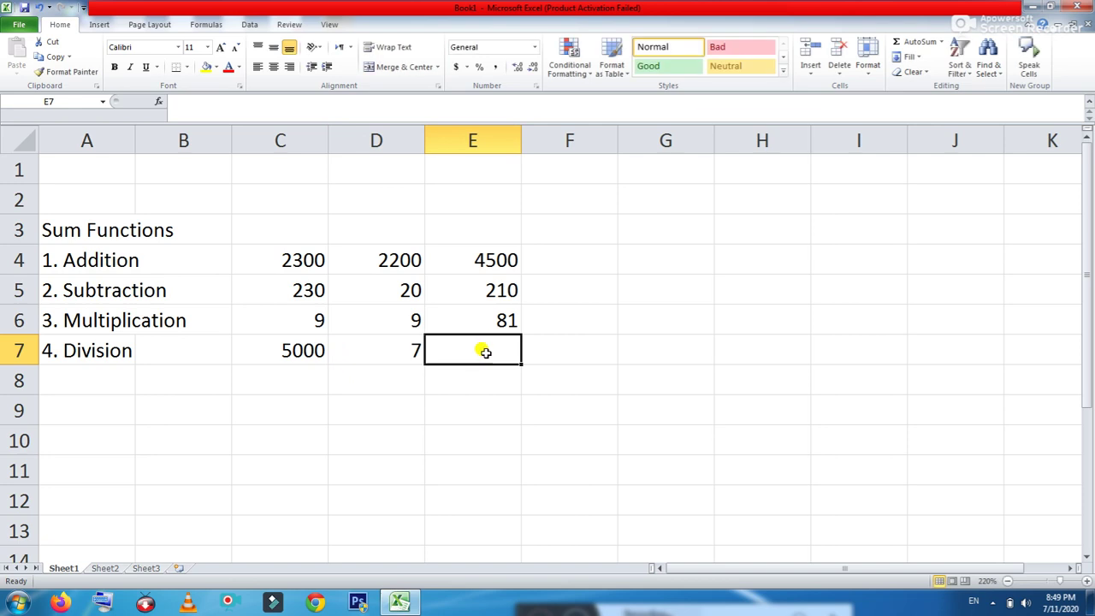
text(=sum)
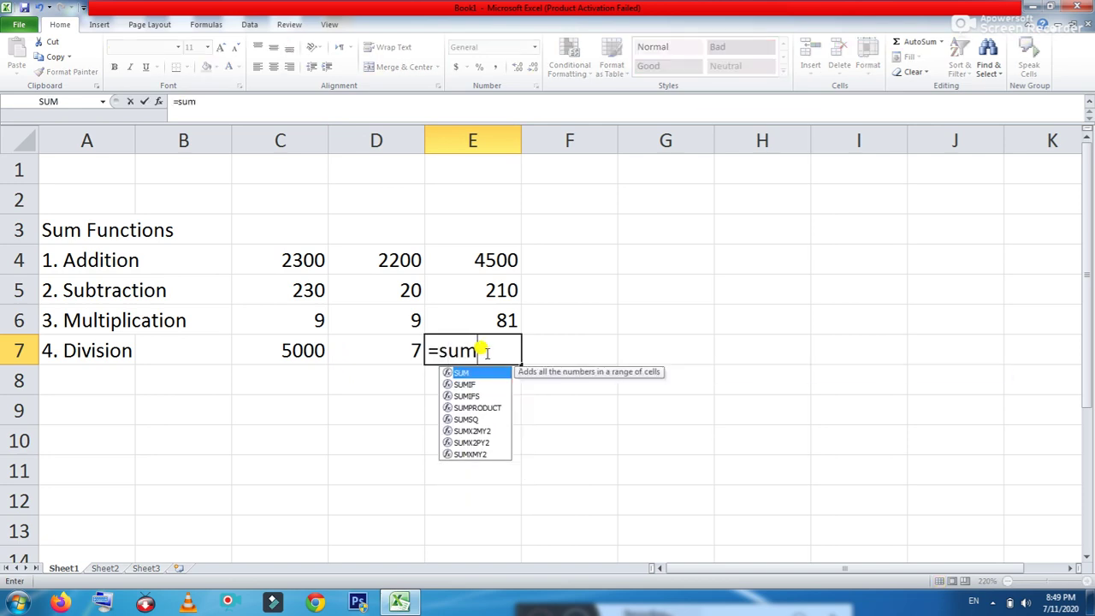
text(()
click(279, 350)
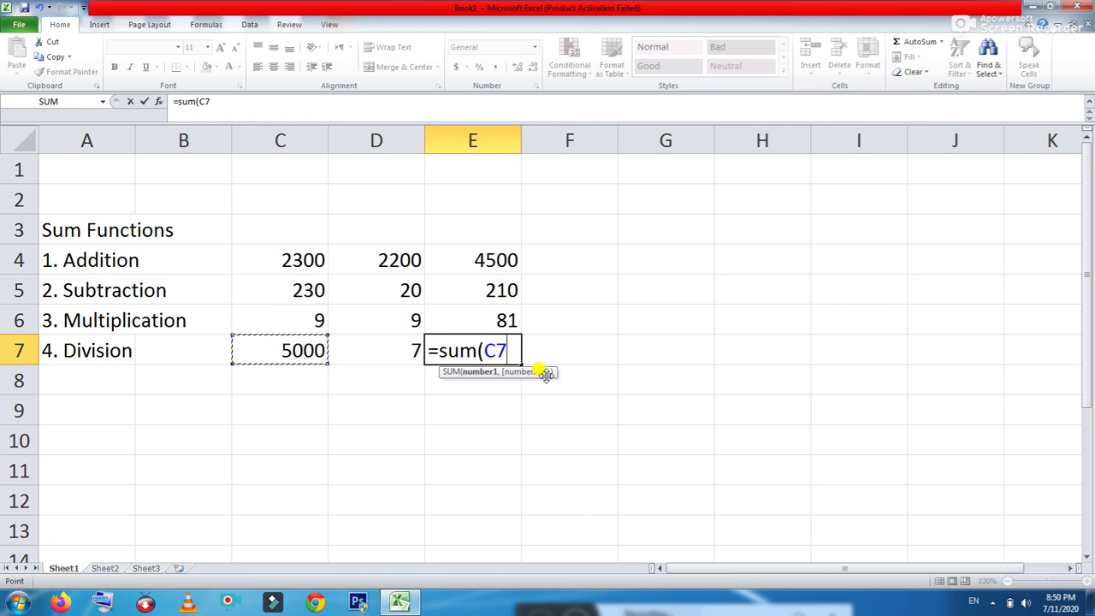
text(/)
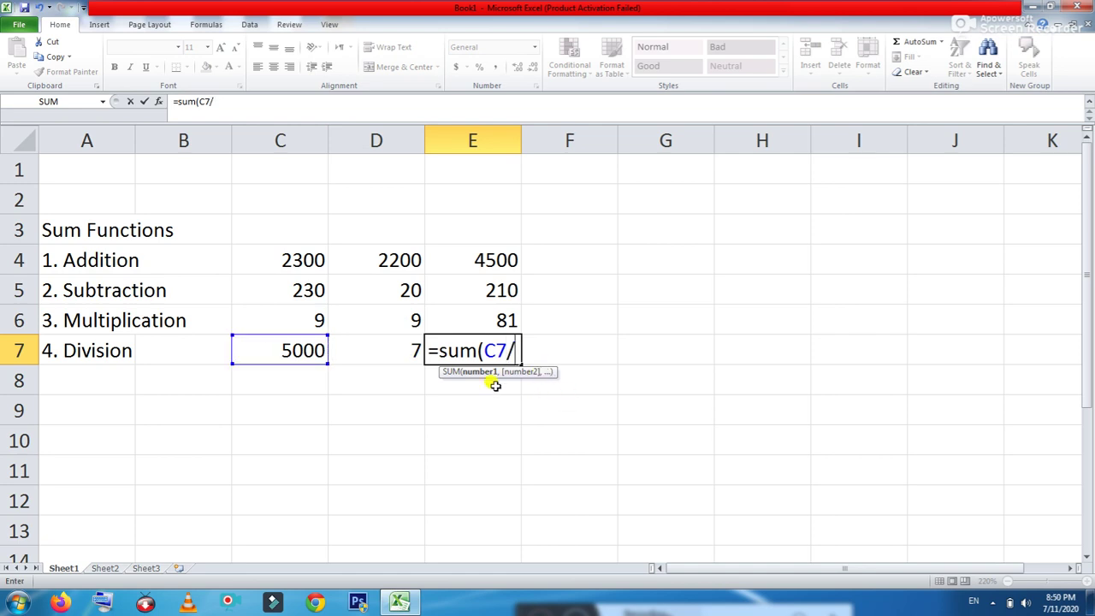
click(377, 346)
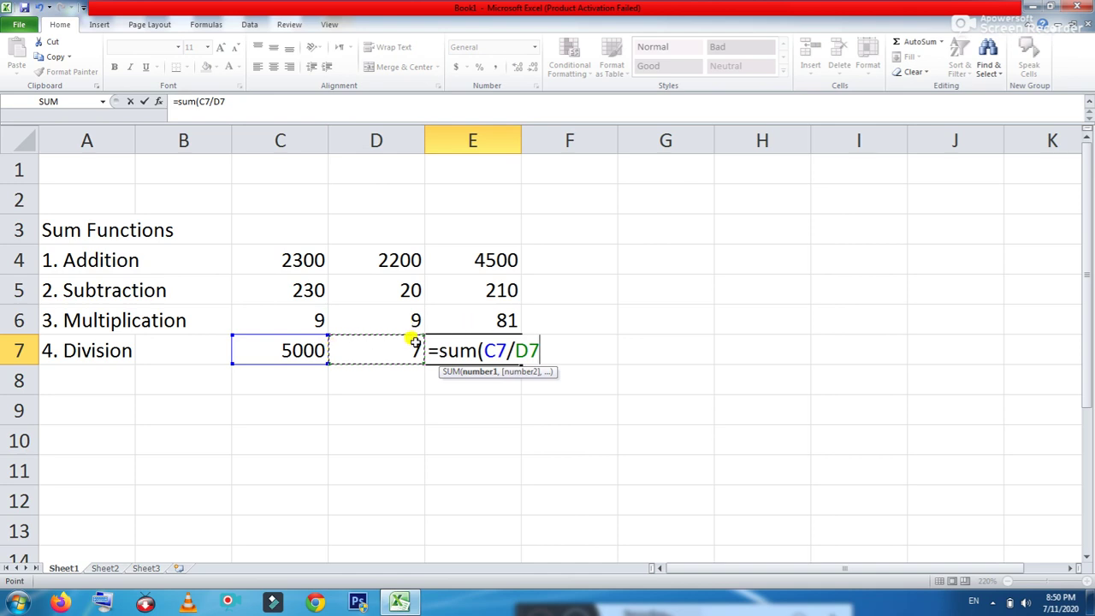
text())
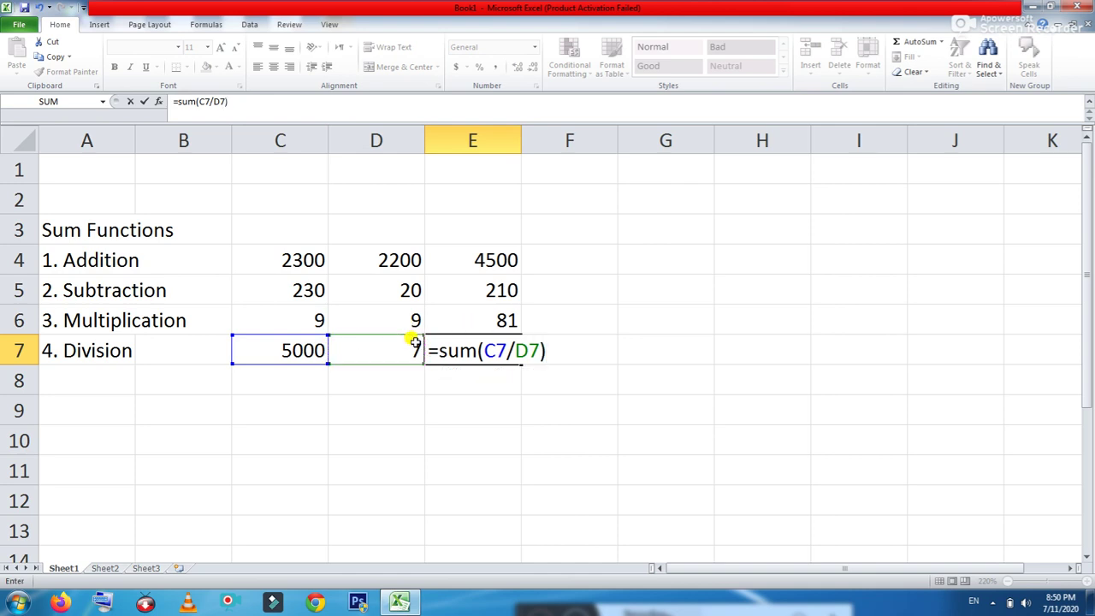
key(Return)
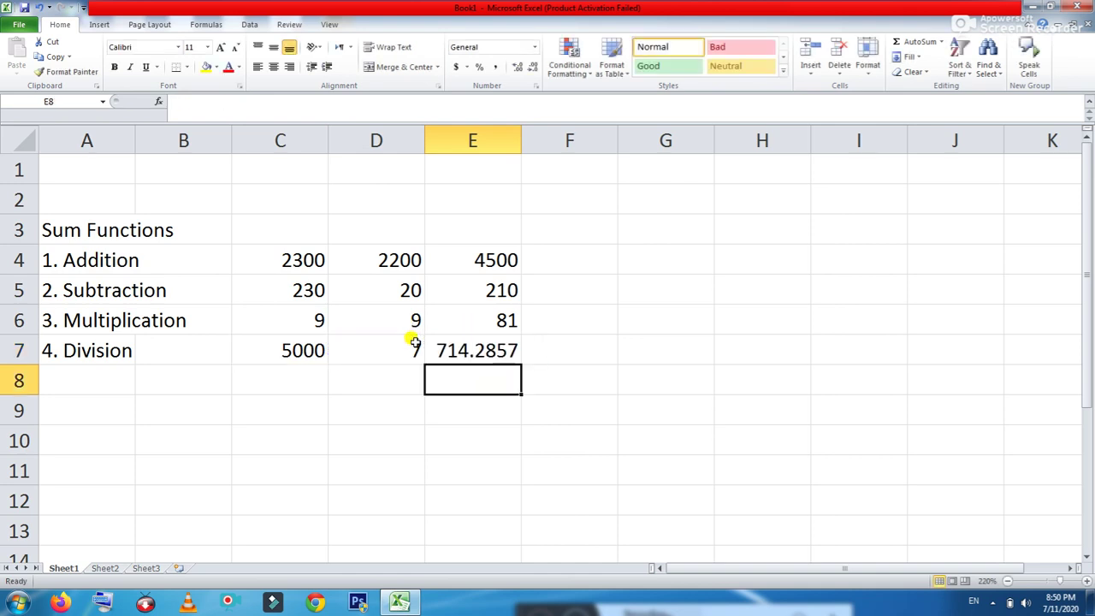
Step: Decrease the decimals of the division result in cell E7 until it displays as a whole number
click(484, 349)
click(533, 67)
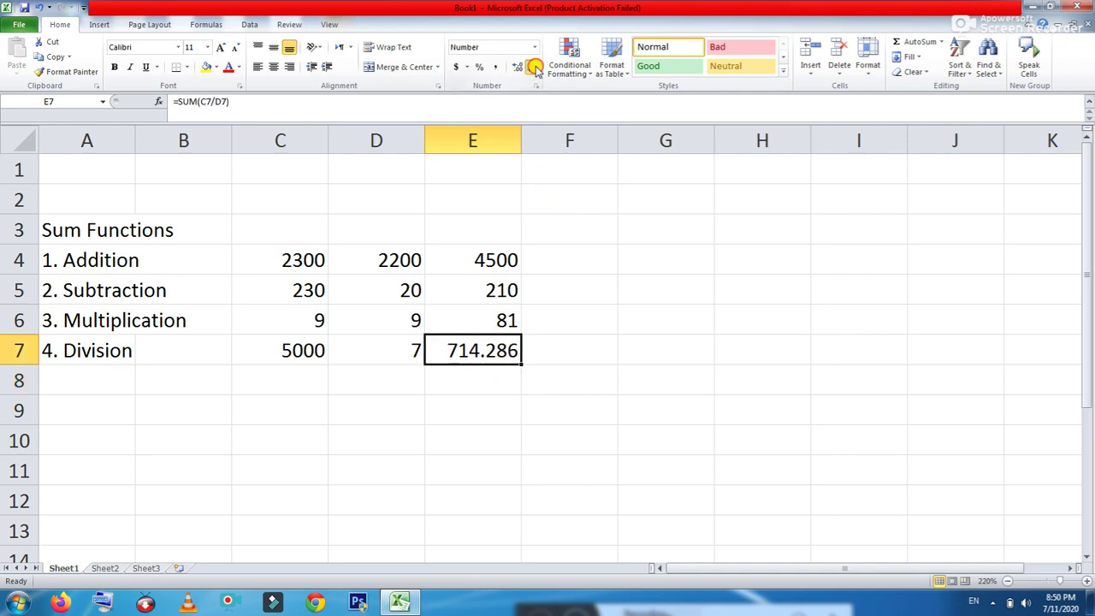
click(533, 68)
click(533, 68)
click(533, 68)
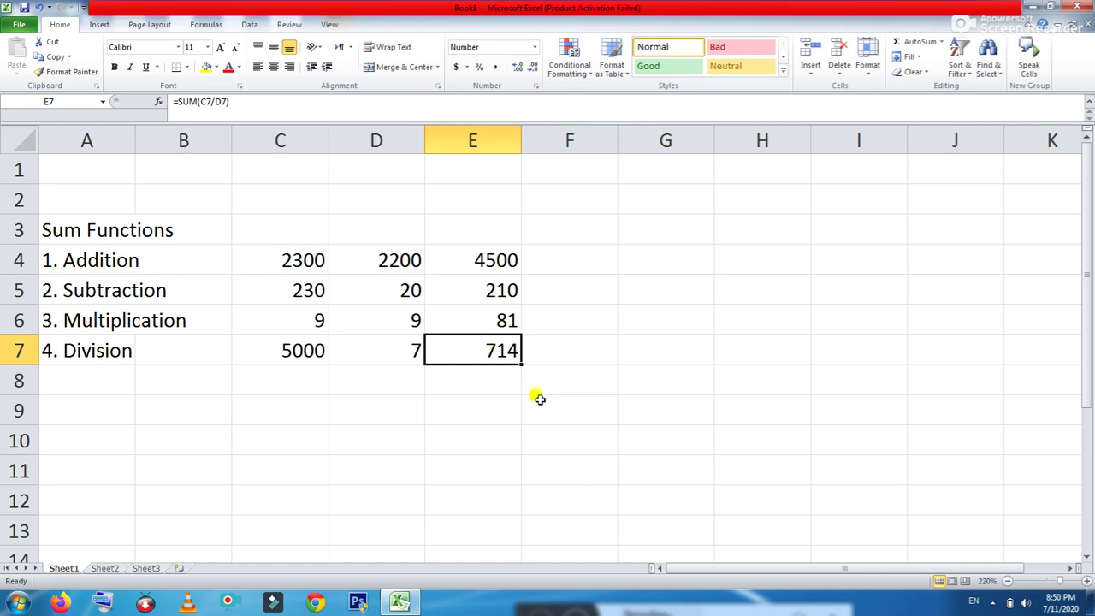
click(484, 408)
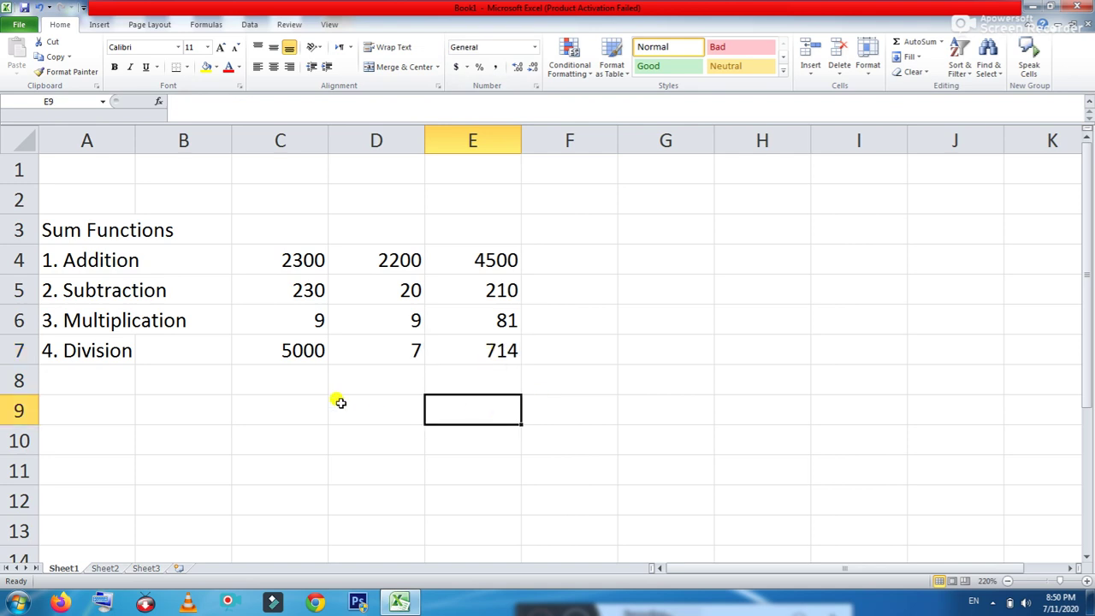
Step: Enter the heading "Production" in cell A9, below the Sum Functions block
click(94, 402)
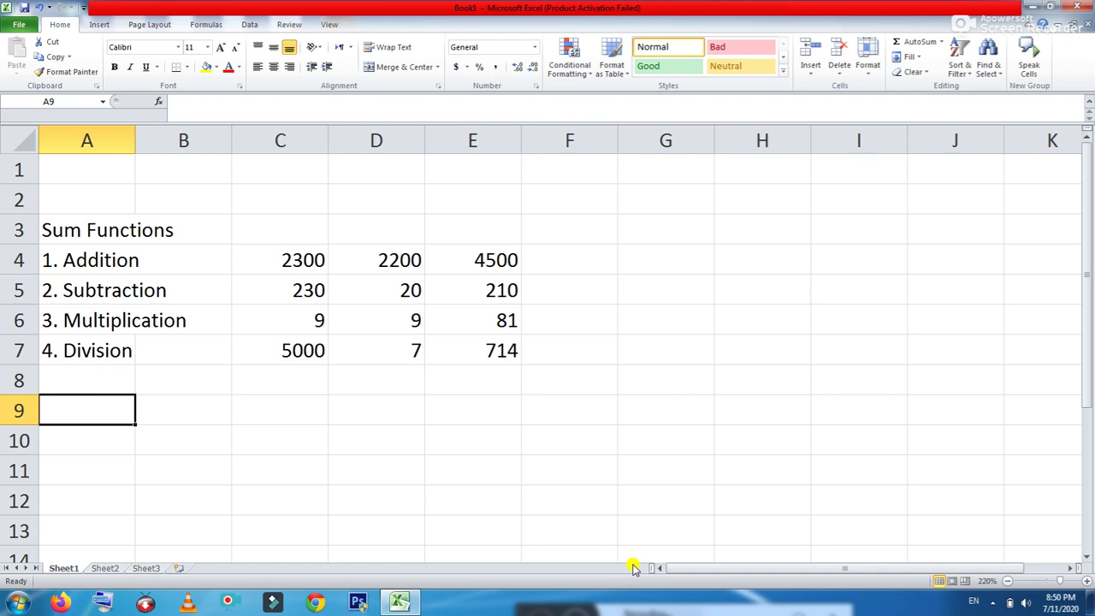
text(Prd)
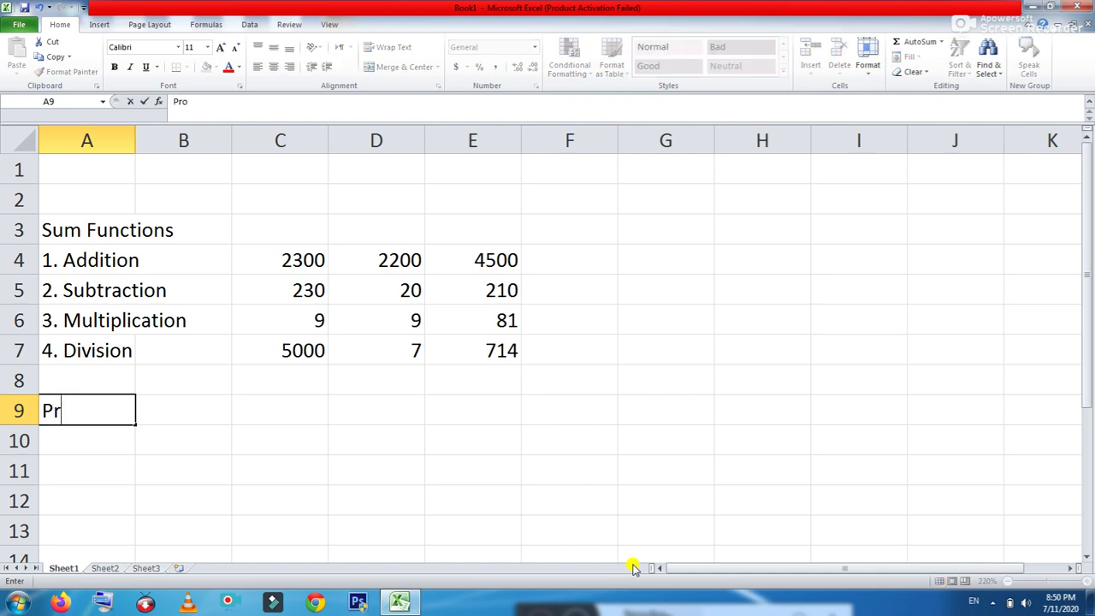
text(c)
text(uction)
key(Return)
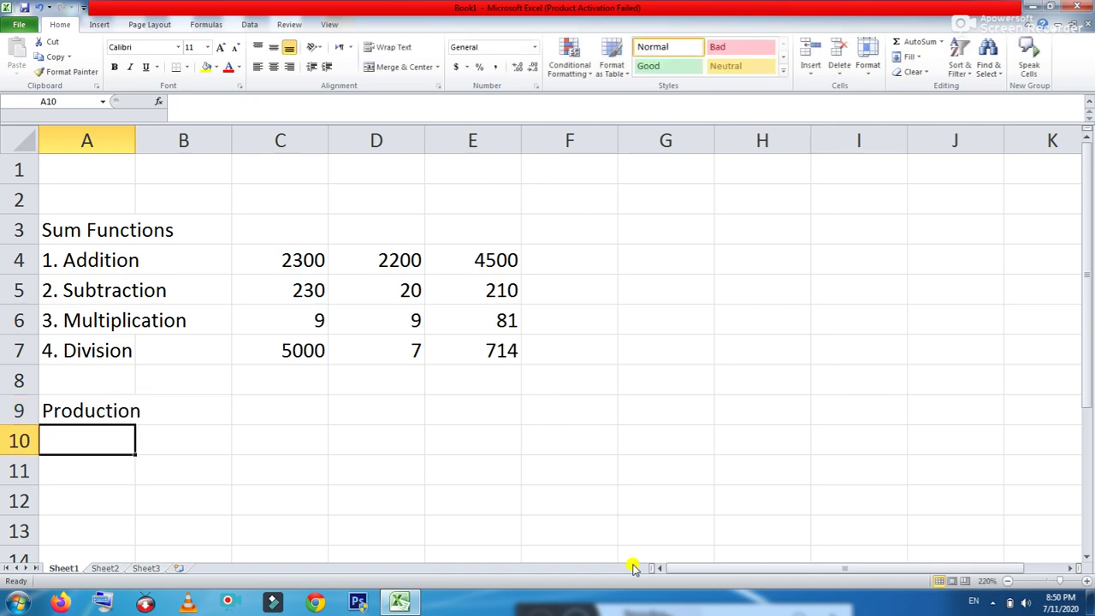
Step: Format the "Sum Functions" heading in cell A3 as bold and underlined with font size 14
click(108, 228)
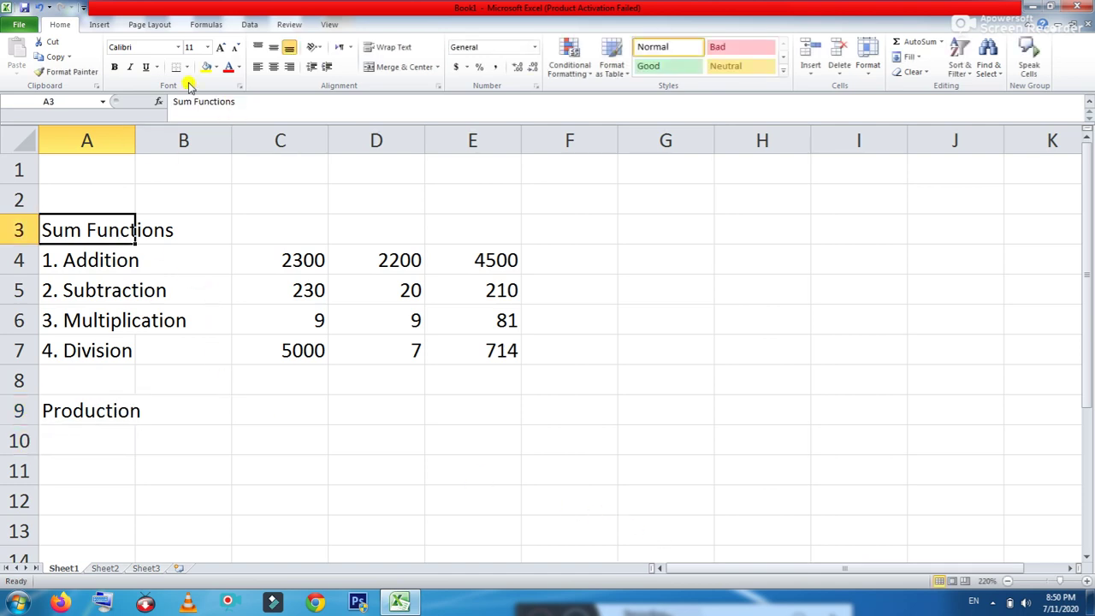
click(113, 66)
click(146, 66)
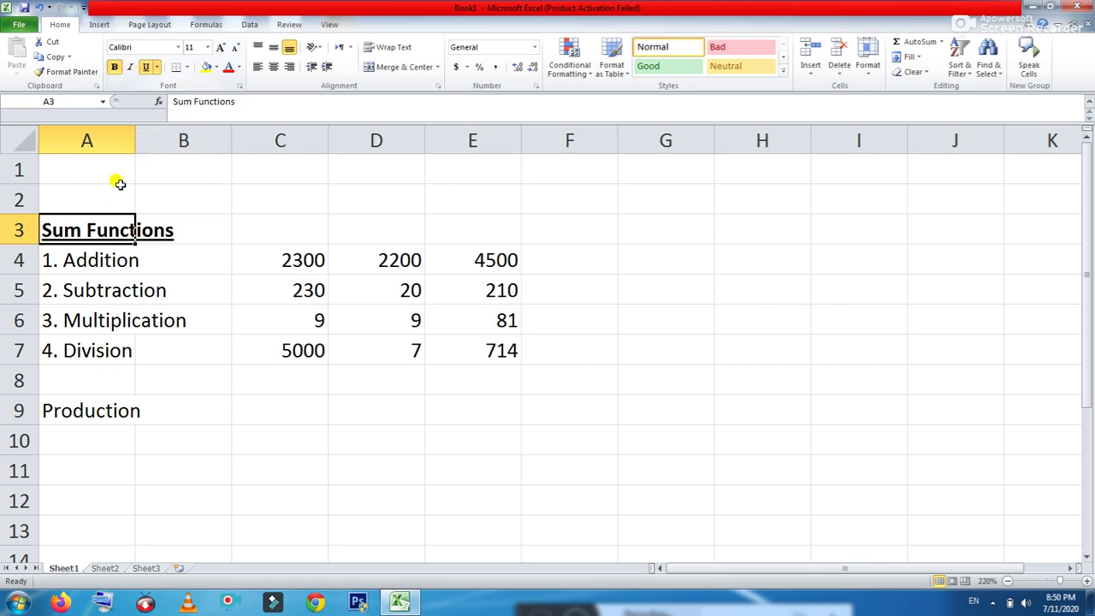
click(220, 47)
click(220, 47)
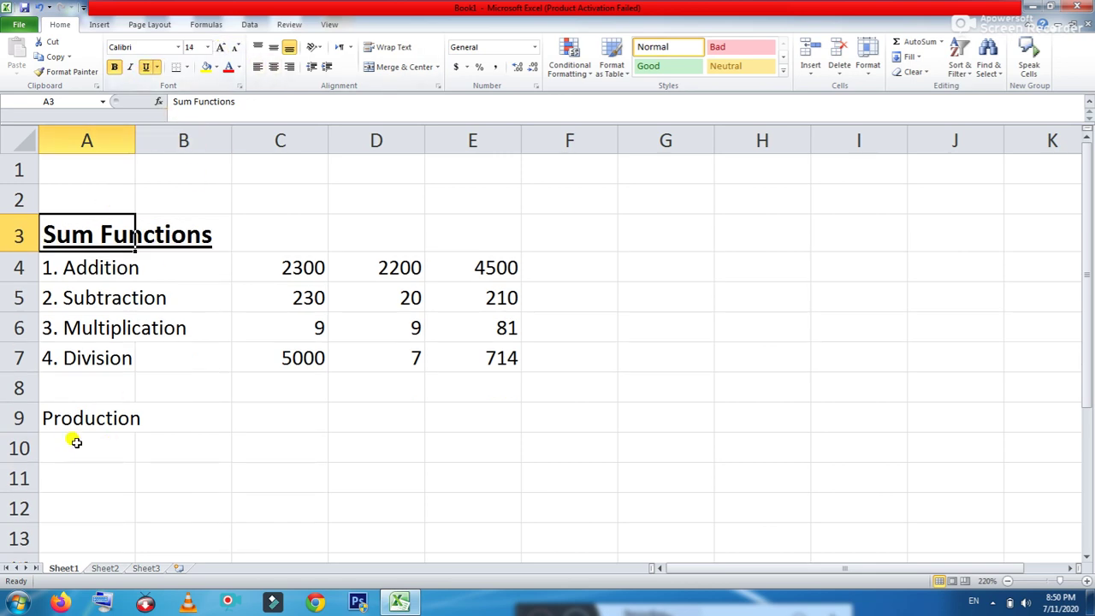
Step: Change the heading in cell A9 to "Product Function"
click(55, 418)
double_click(57, 417)
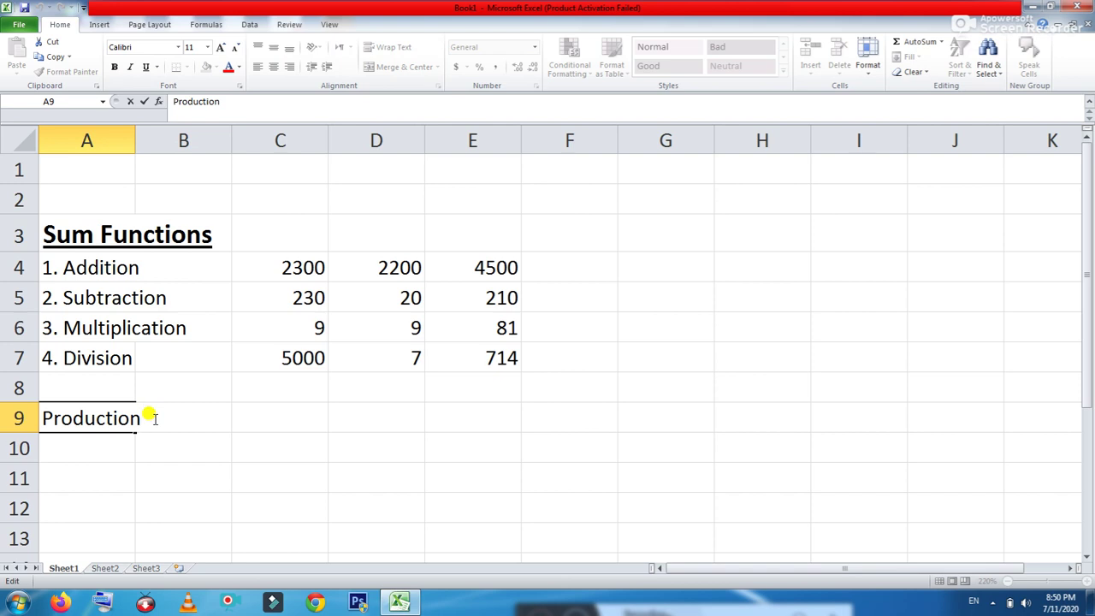
key(BackSpace)
key(BackSpace)
text(Funct)
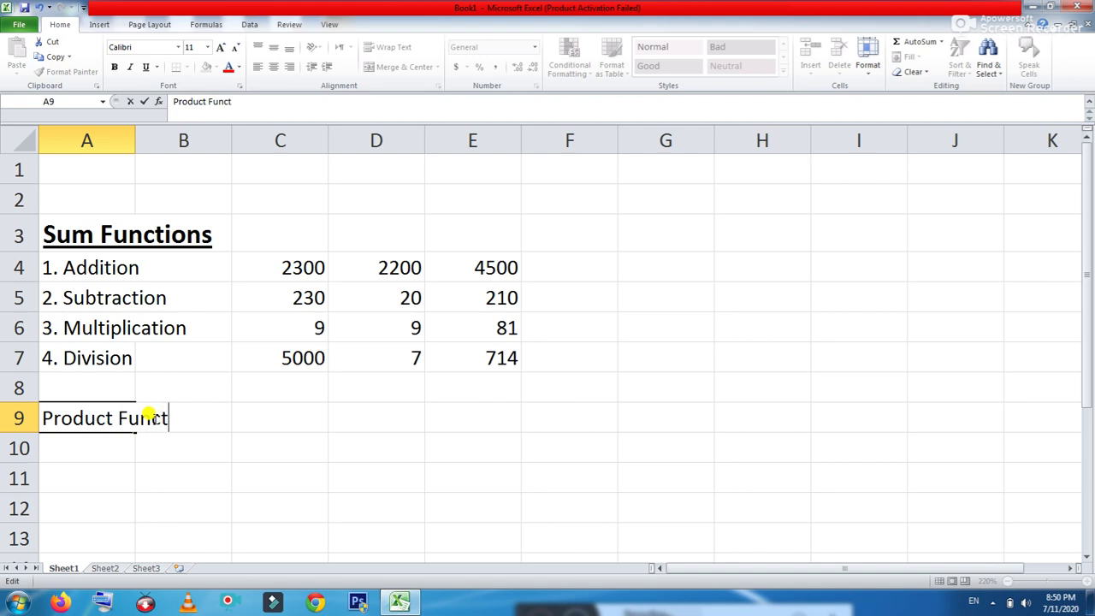
text(ion)
key(Return)
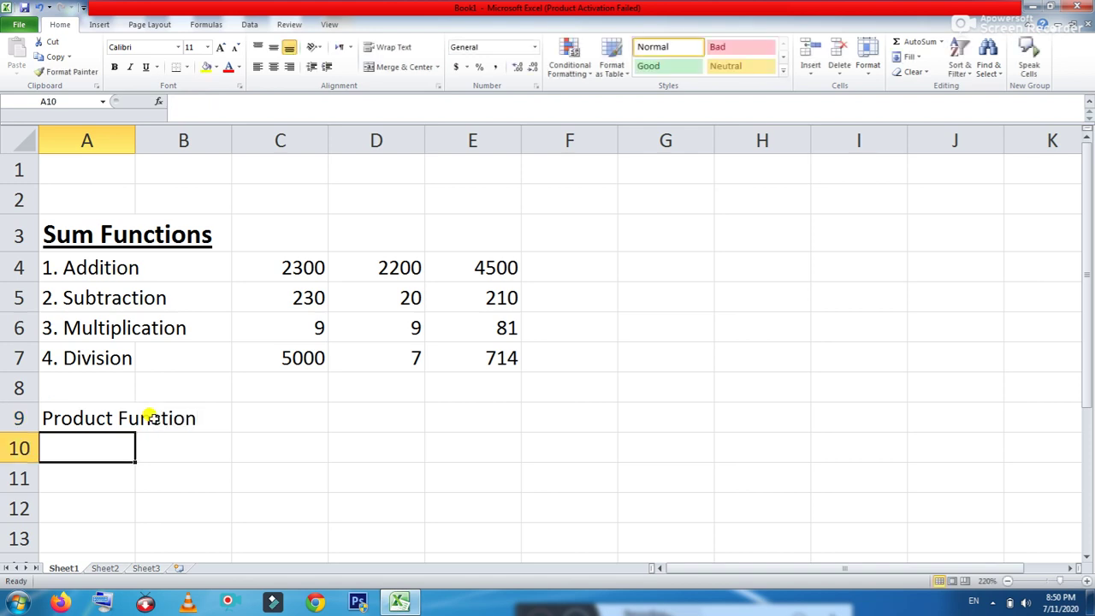
Step: Format the "Product Function" heading in cell A9 as bold and underlined with font size 12
click(86, 418)
click(114, 67)
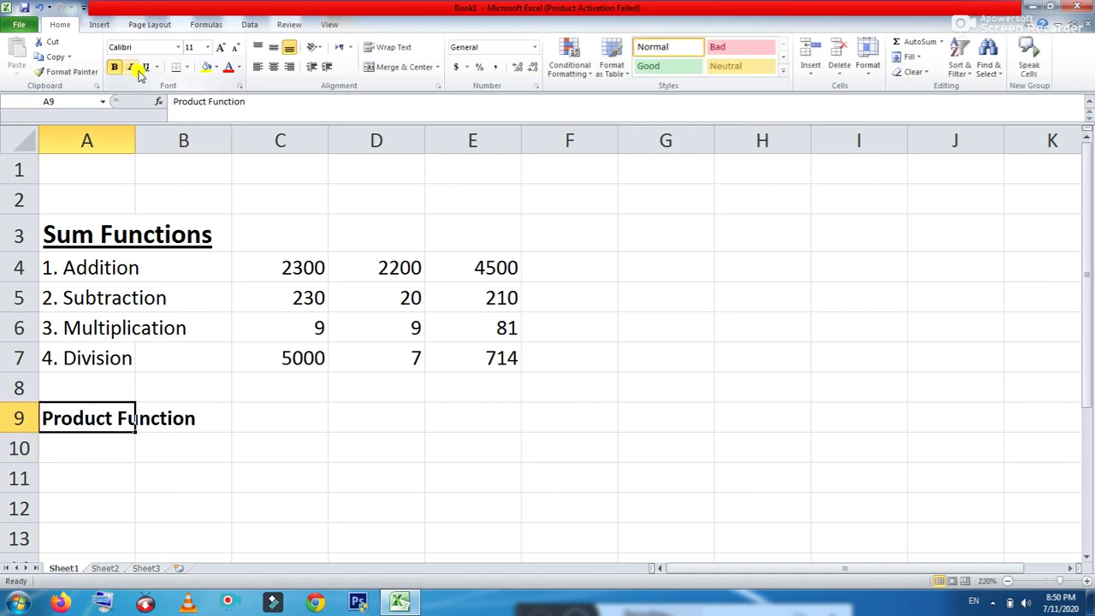
click(145, 68)
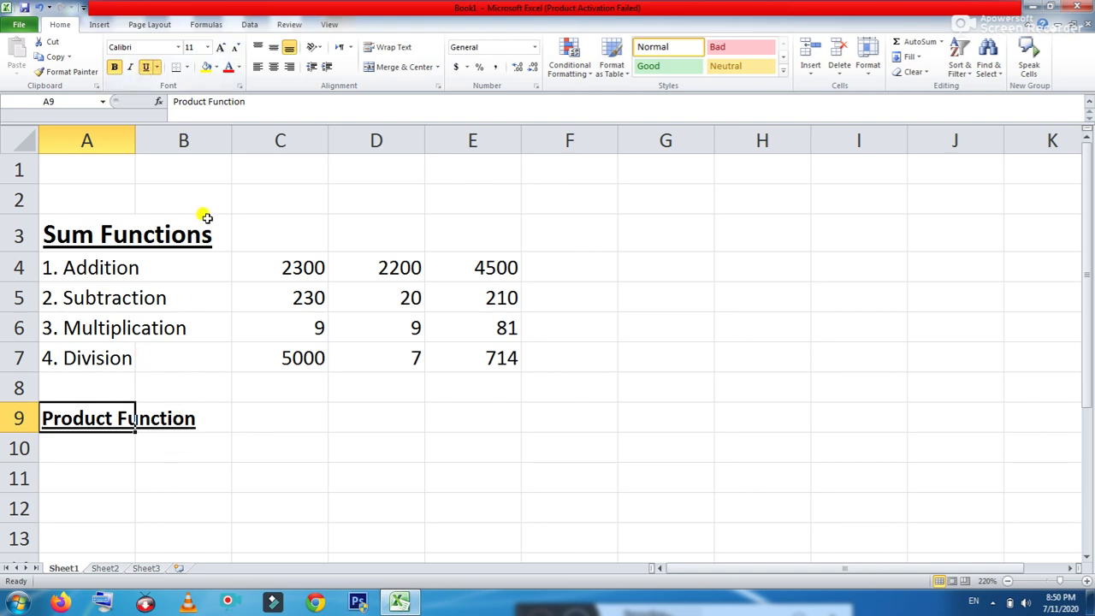
click(220, 47)
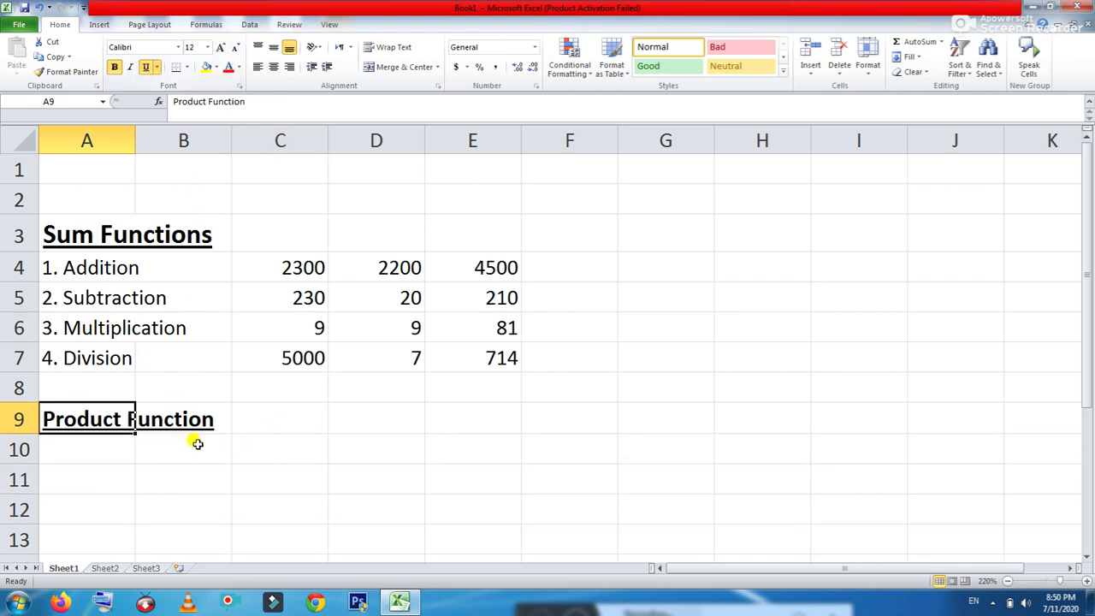
click(145, 467)
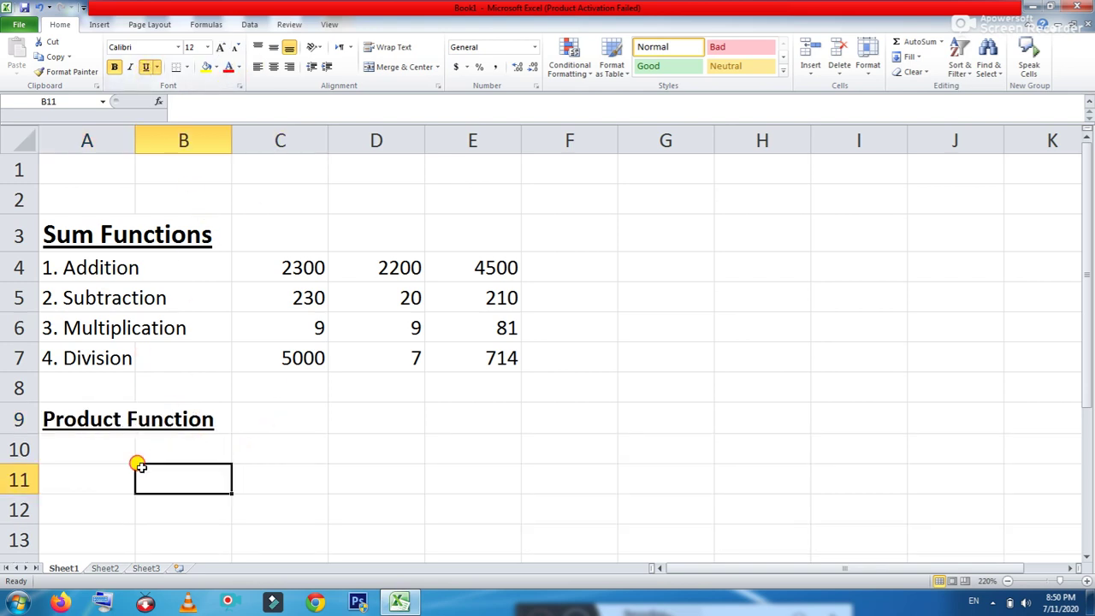
Step: Enter the note "this is used for multiplication" in cell A10, below the Product Function heading
click(86, 450)
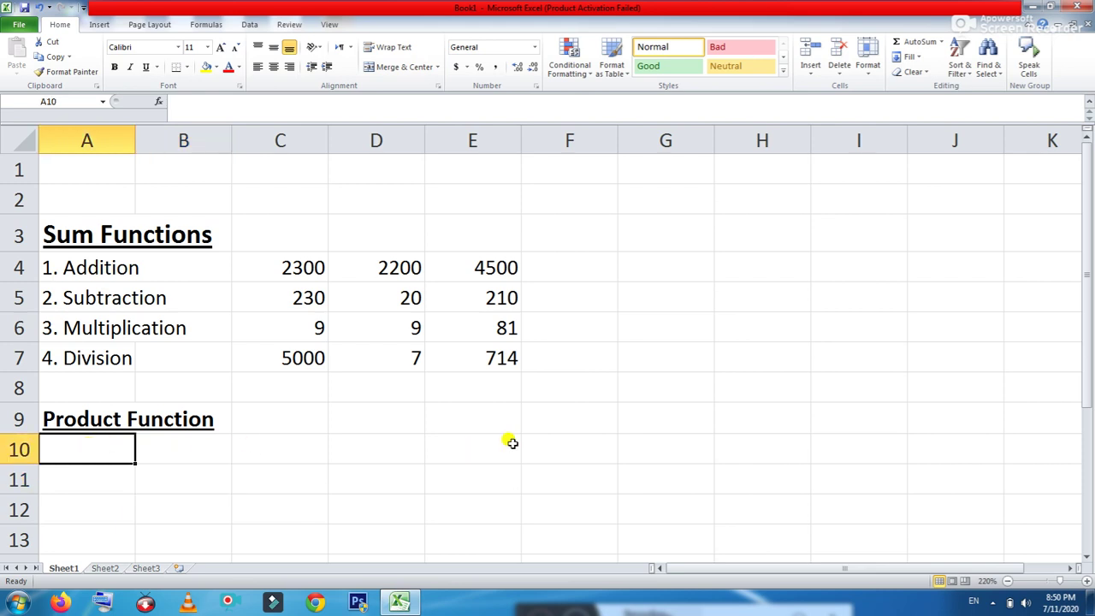
text(this)
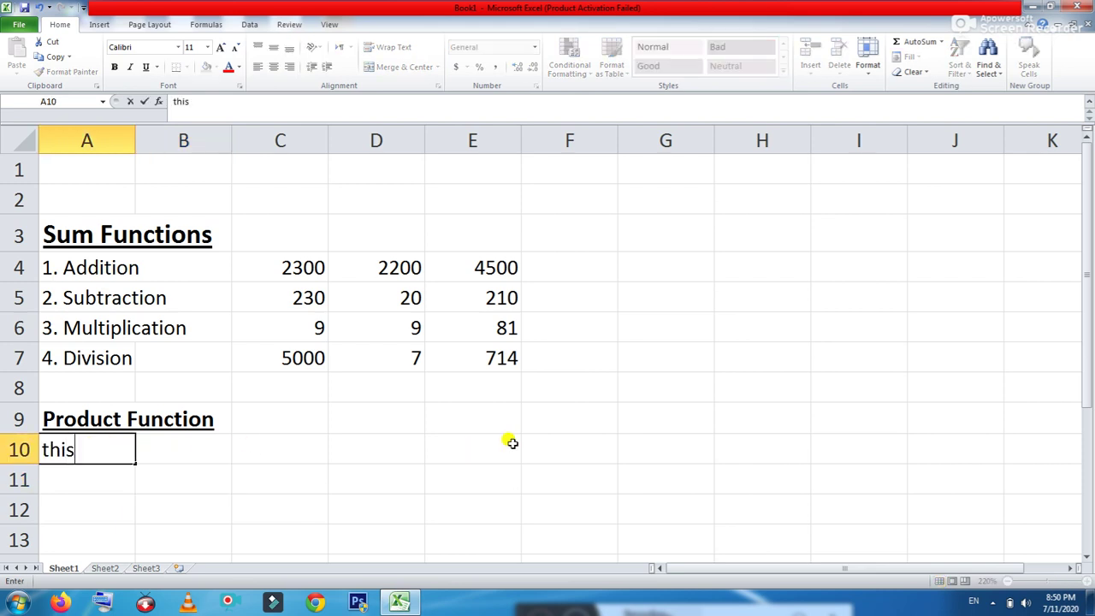
text( is us)
key(BackSpace)
text(used)
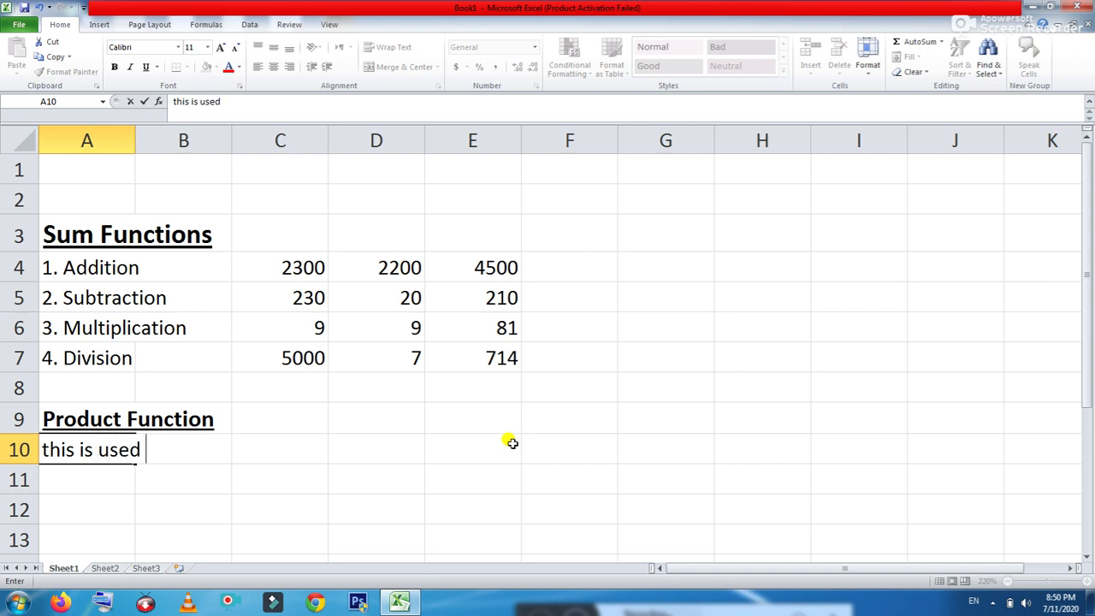
text( for multi)
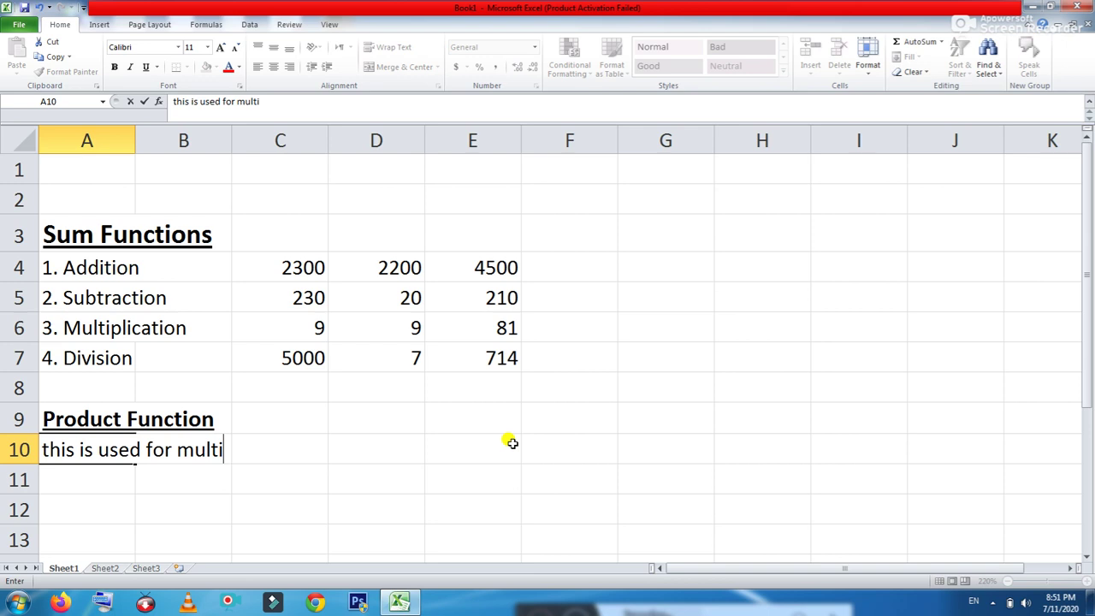
text(plication)
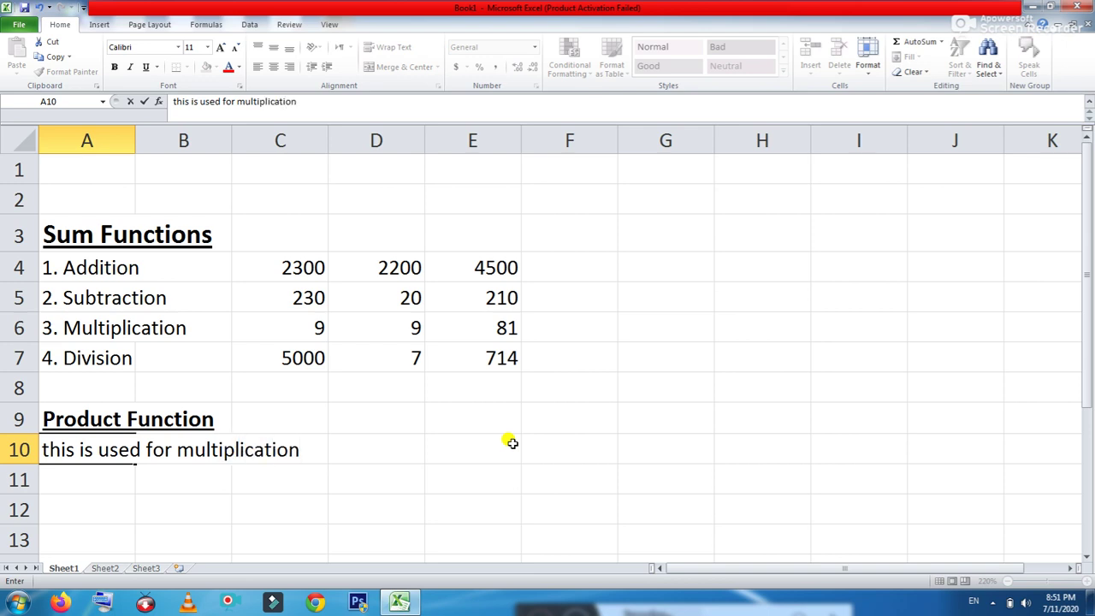
key(Return)
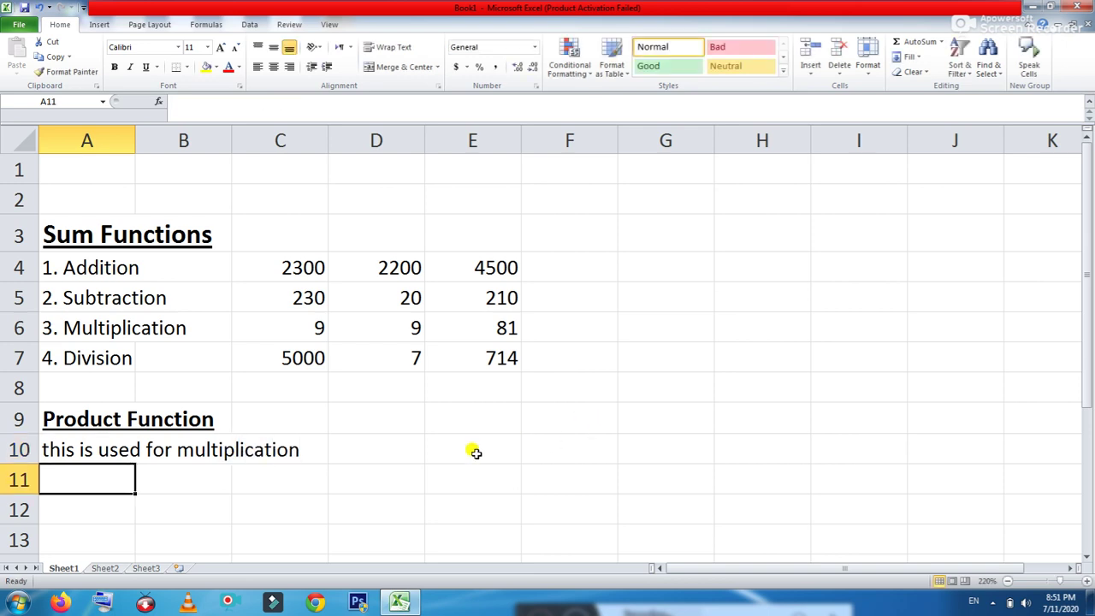
Step: Enter the column headers "Items", "Quantity" and "Price" in cells E10 to G10
click(474, 448)
text(I)
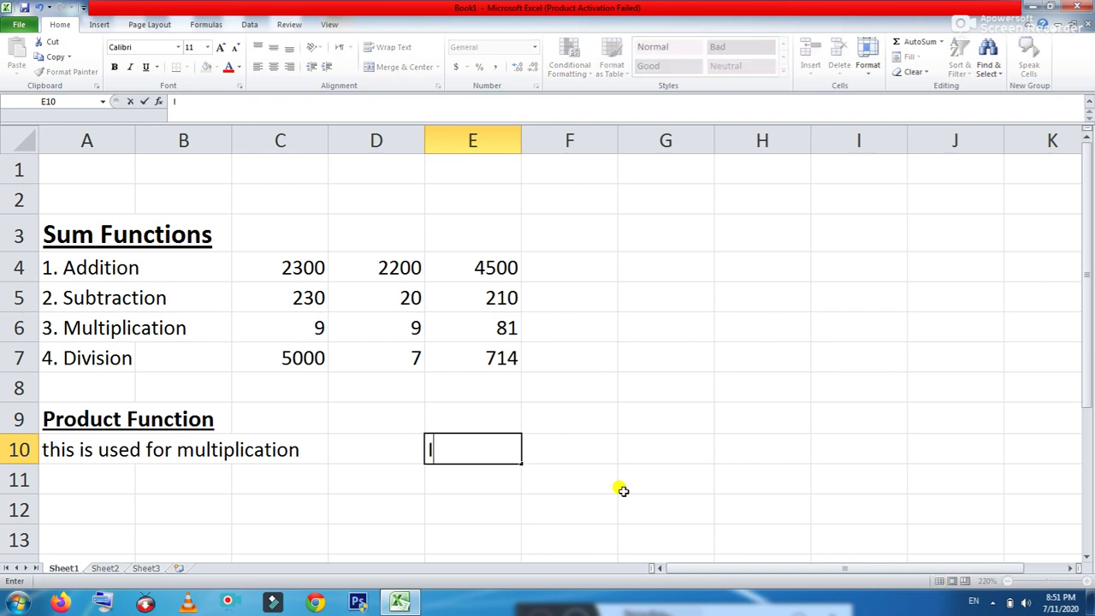
text(tems)
key(Tab)
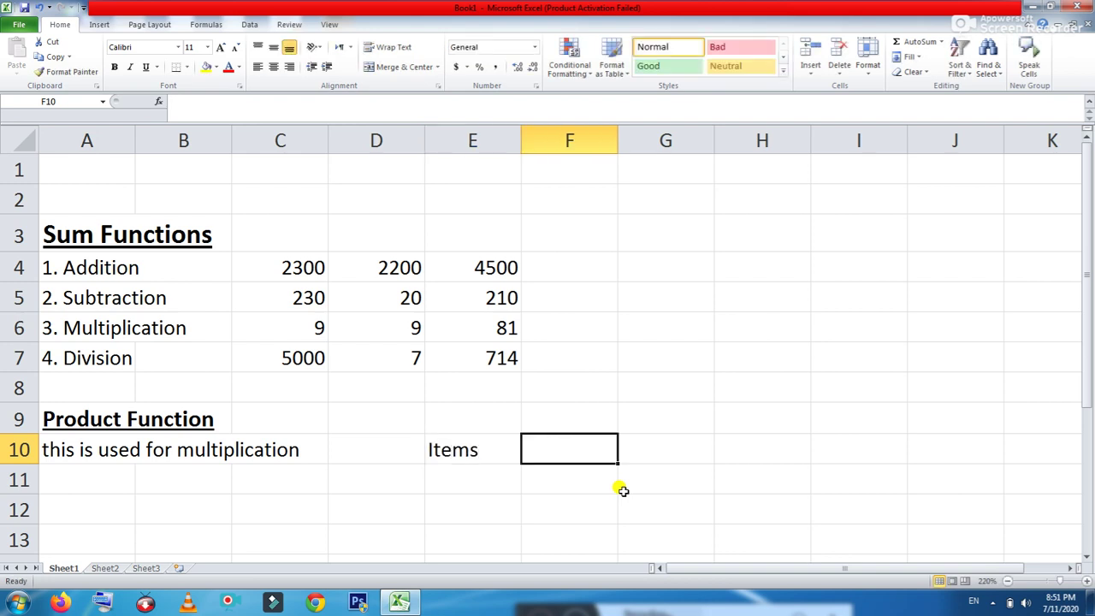
text(Quan)
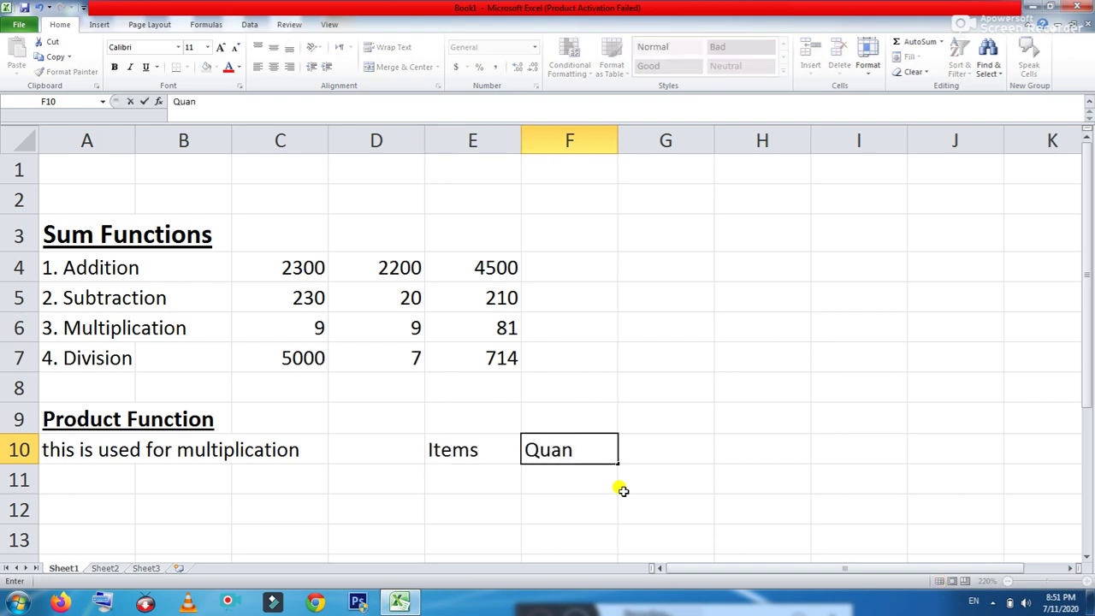
text(tity)
key(Tab)
text(Price)
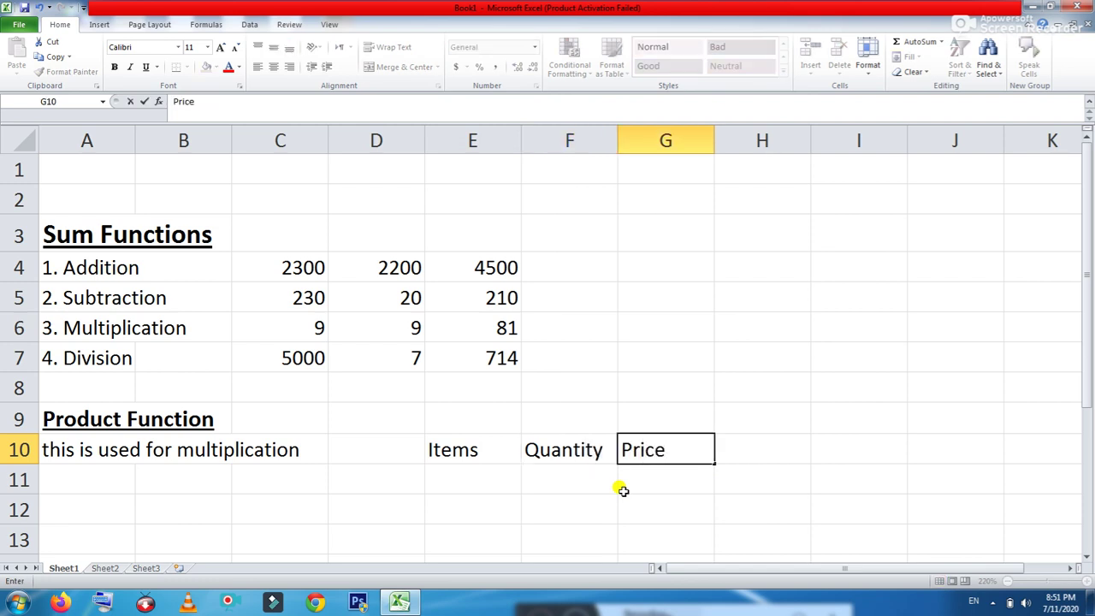
key(Return)
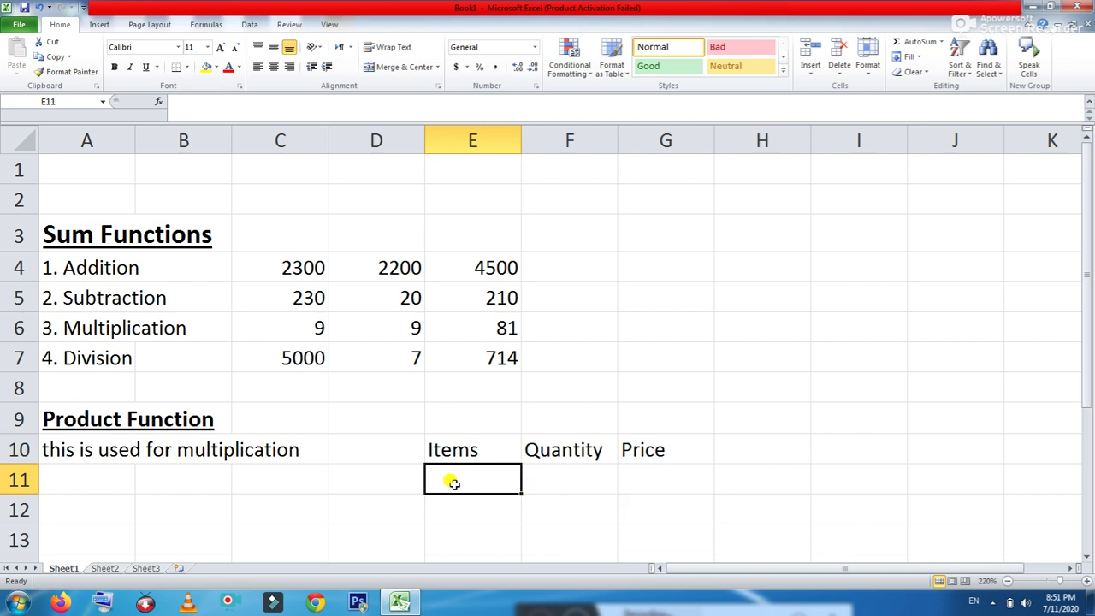
Step: Add the column header "Total Price" in cell H10
click(739, 451)
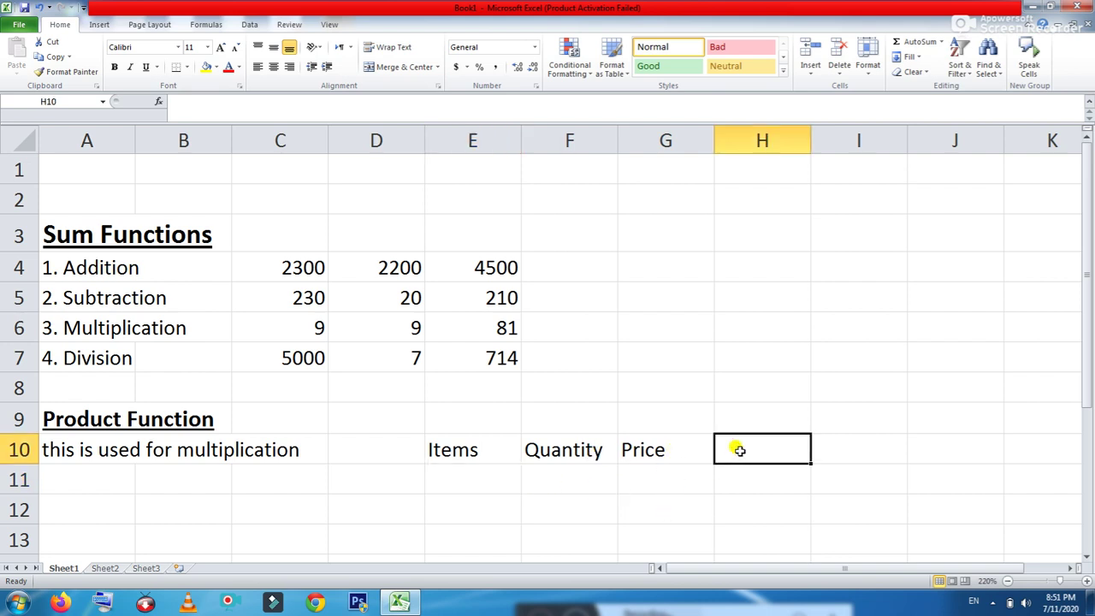
text(Total)
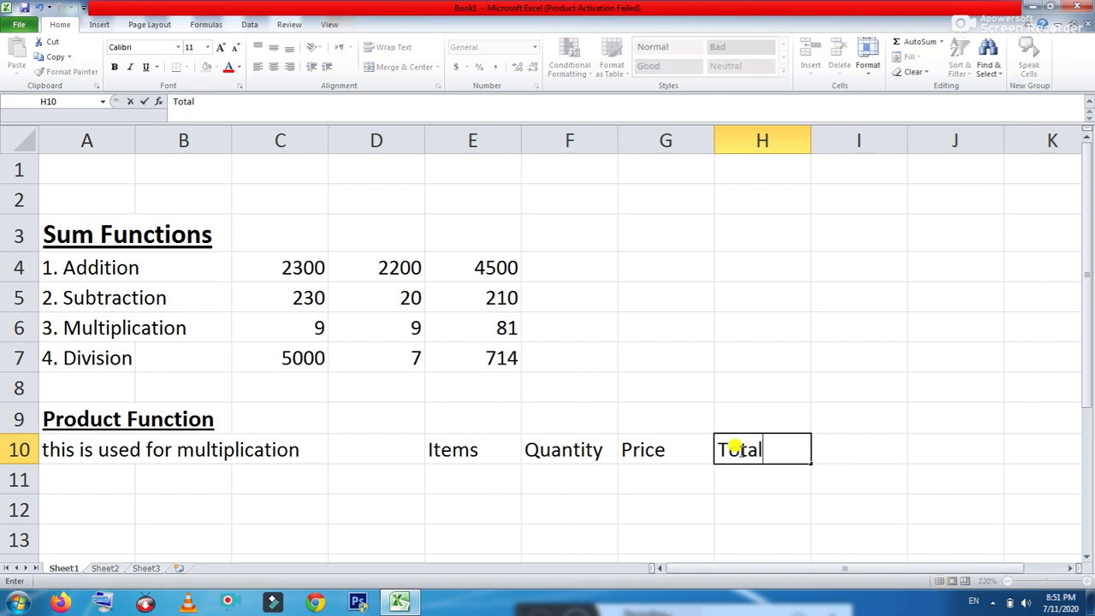
text( PRice)
key(Return)
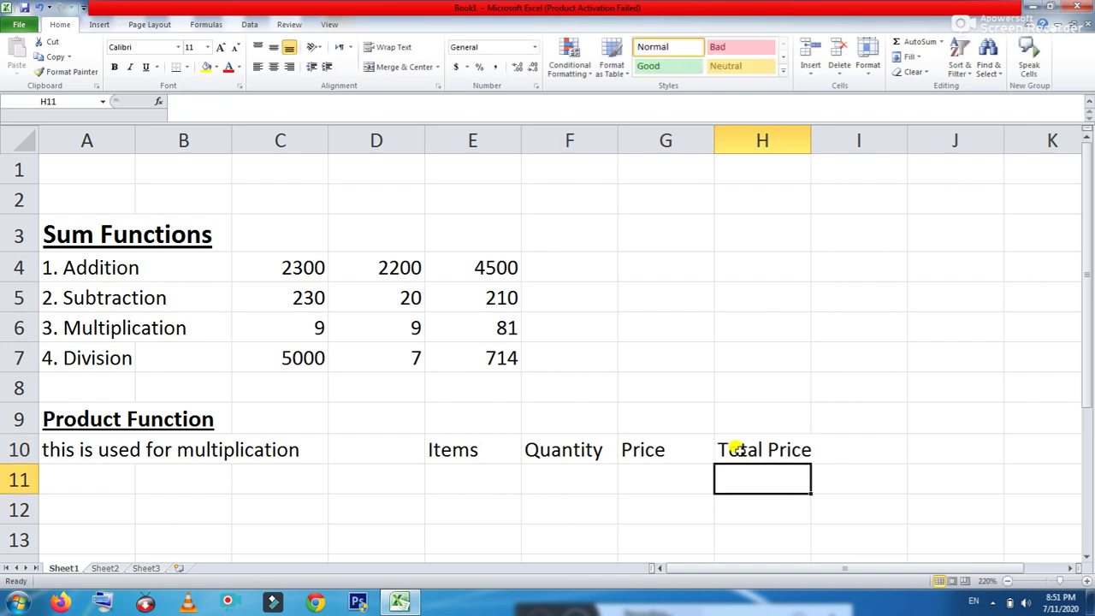
Step: Fill row 11 with the item "books", quantity 30 and price 59, and widen column H slightly to fit its header
click(492, 480)
text(b)
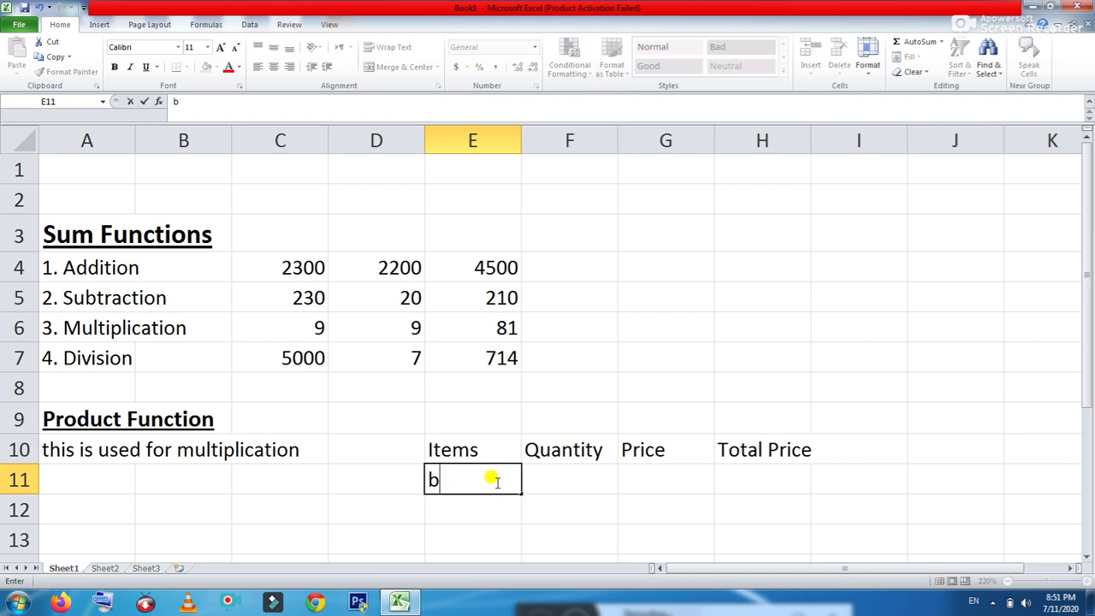
text(ooks)
click(562, 468)
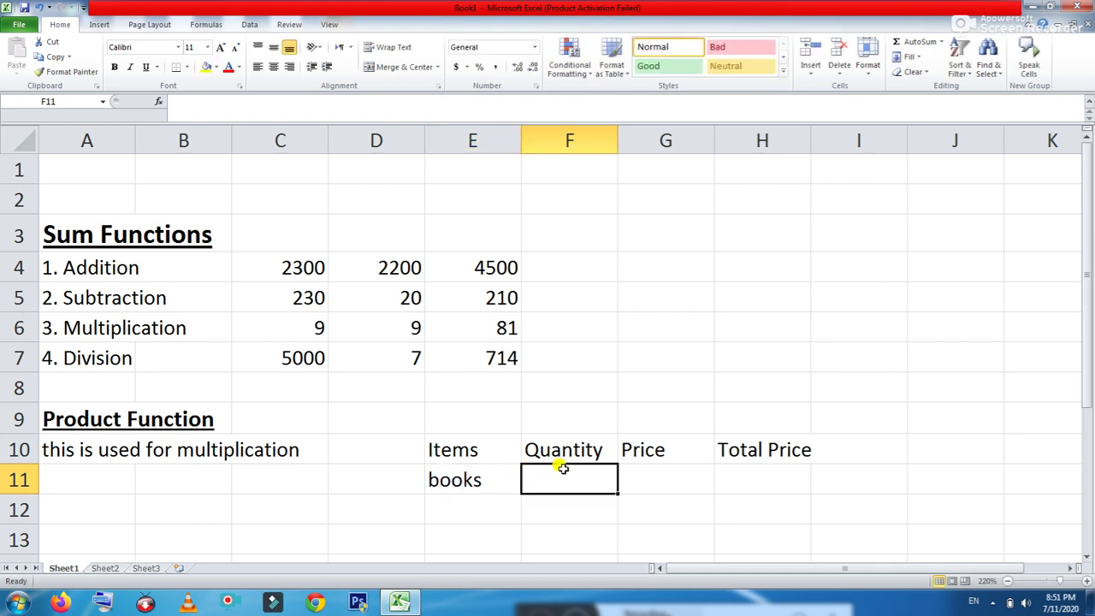
text(30)
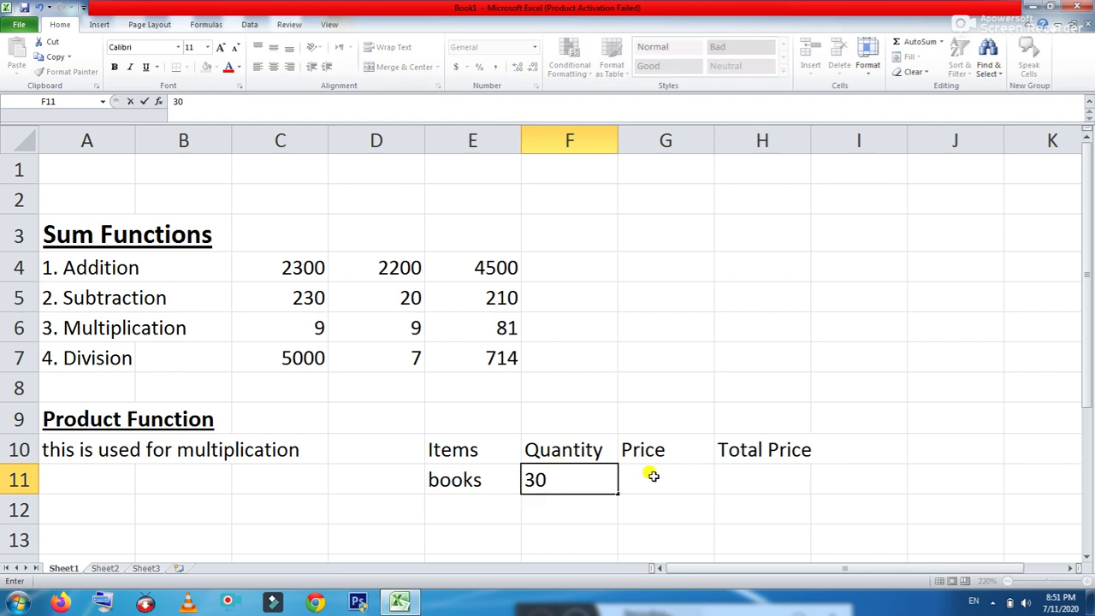
click(650, 474)
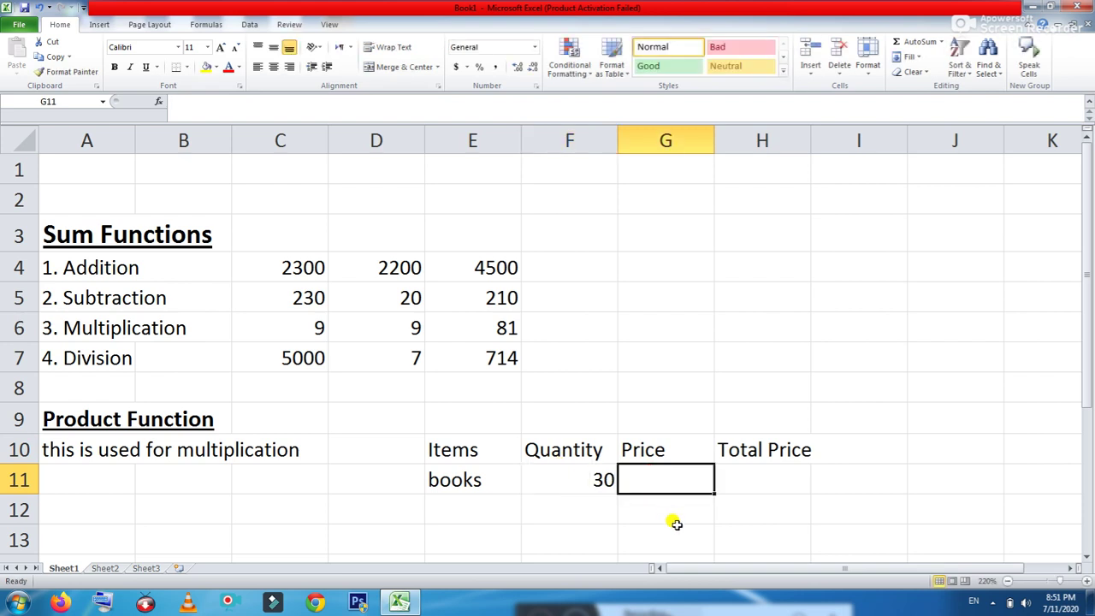
text(59)
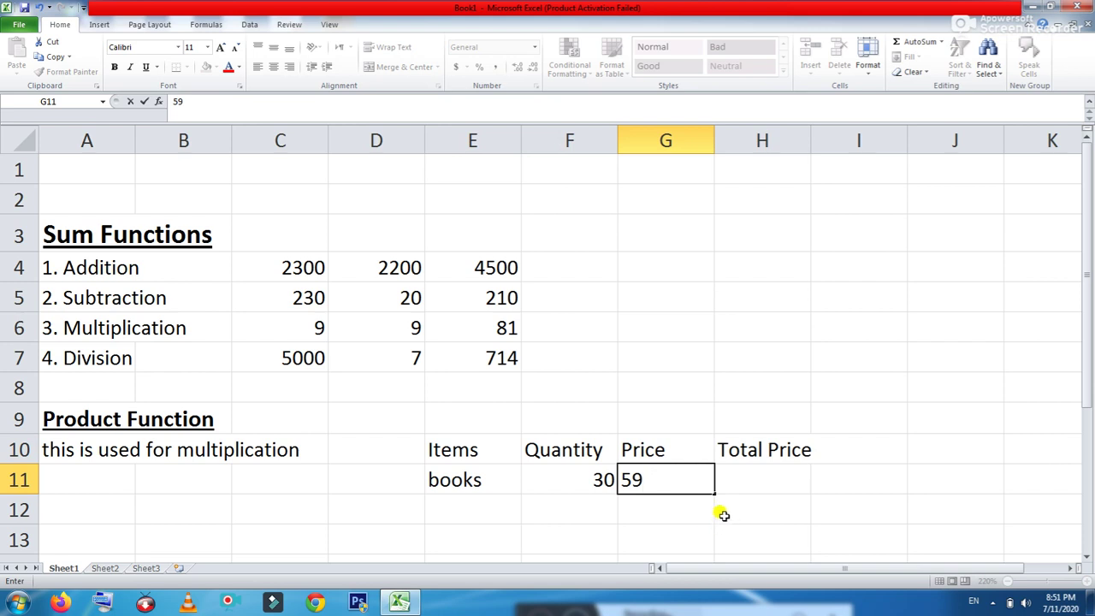
click(770, 476)
drag(811, 140, 823, 140)
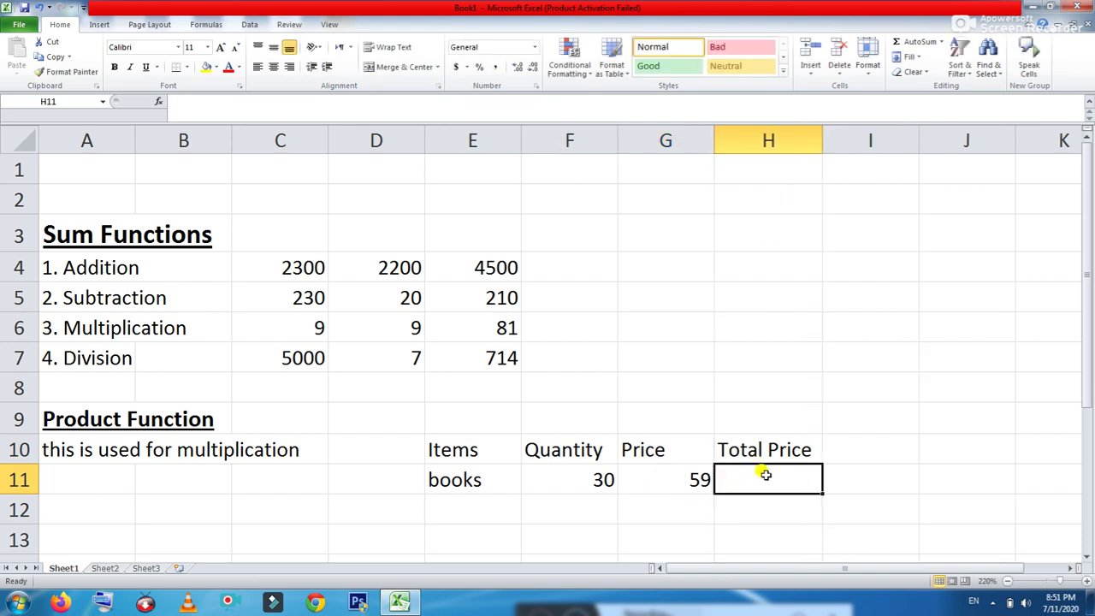
Step: Enter the formula =prodcut(F11,G11) in cell H11 to multiply the quantity by the price
text(=p)
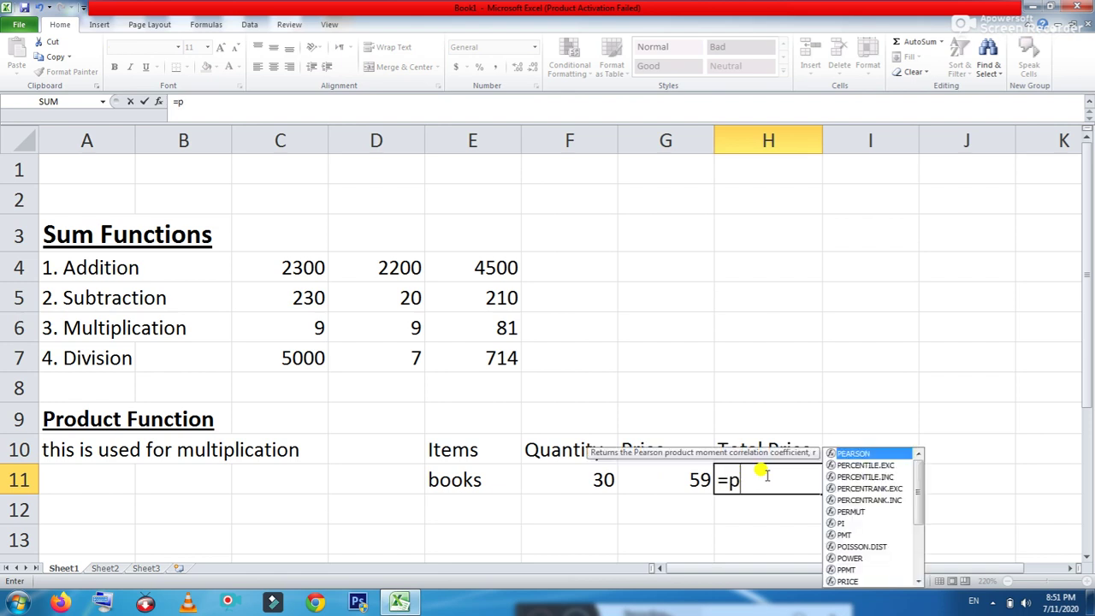
text(rodcut()
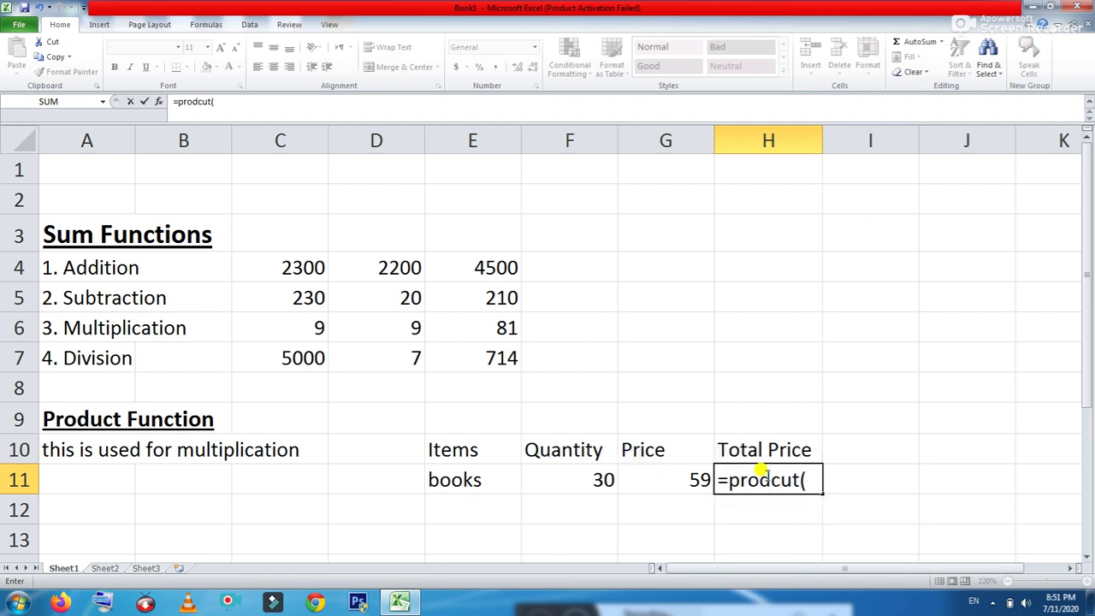
click(571, 484)
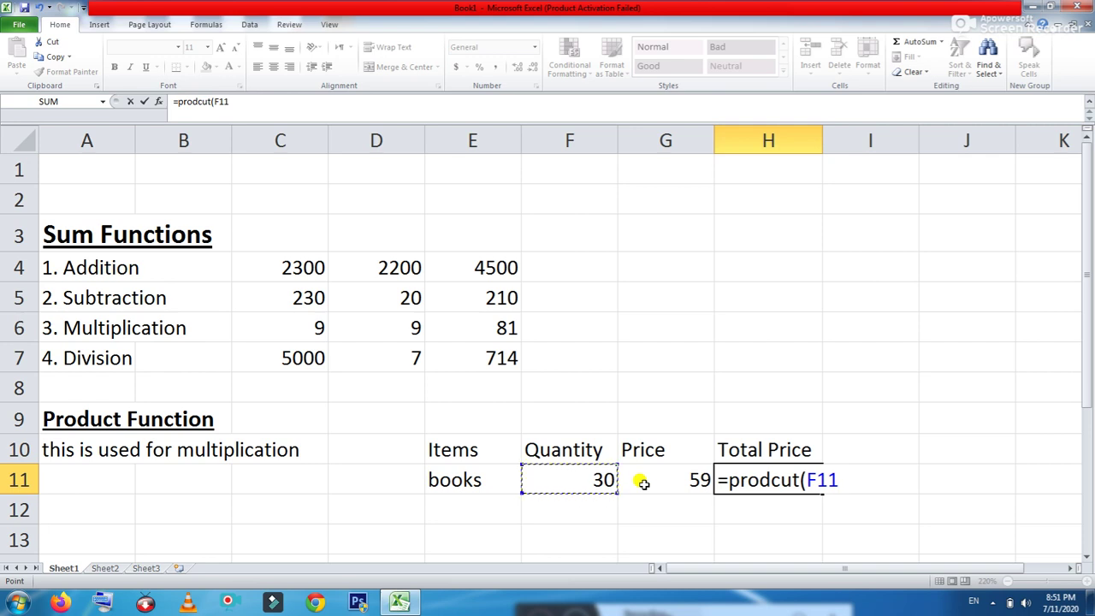
text(,)
click(675, 483)
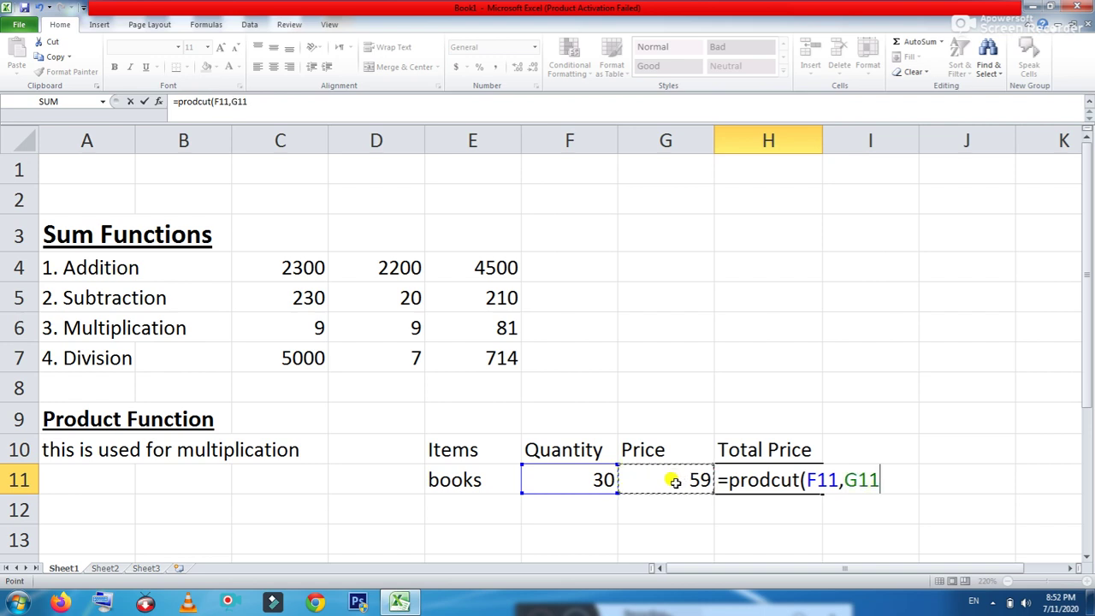
text())
key(Return)
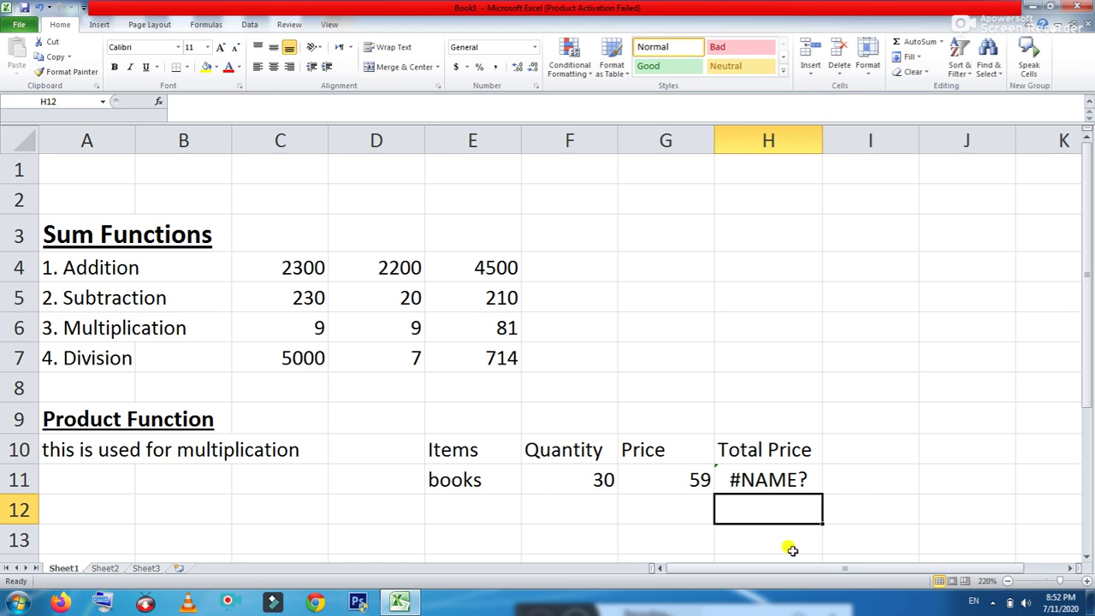
Step: Correct the misspelled function name in cell H11 so the formula reads =PRODUCT(F11,G11)
click(768, 484)
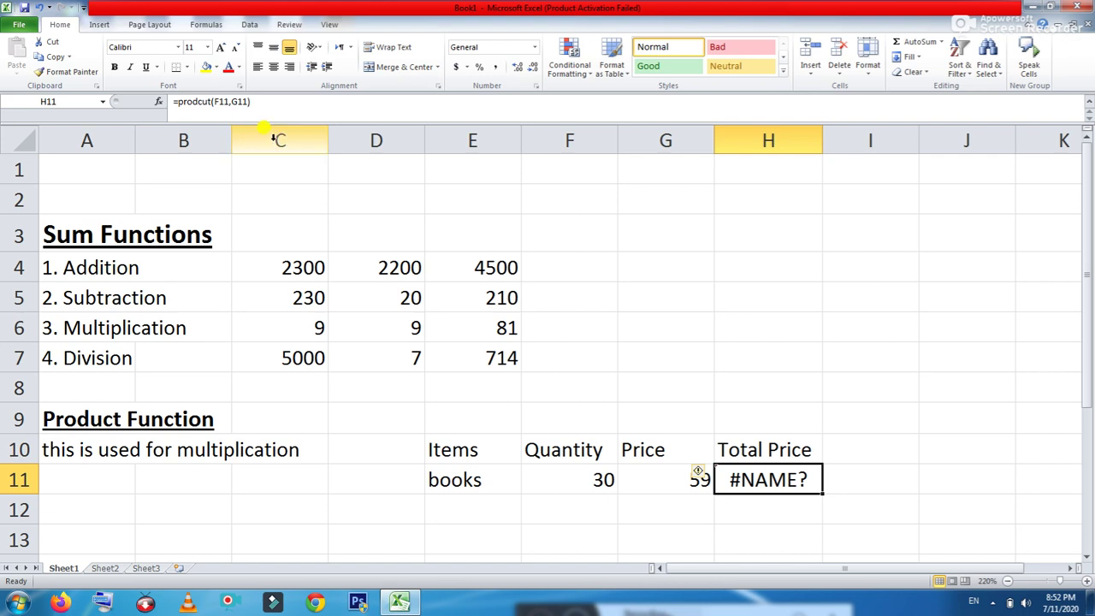
key(F2)
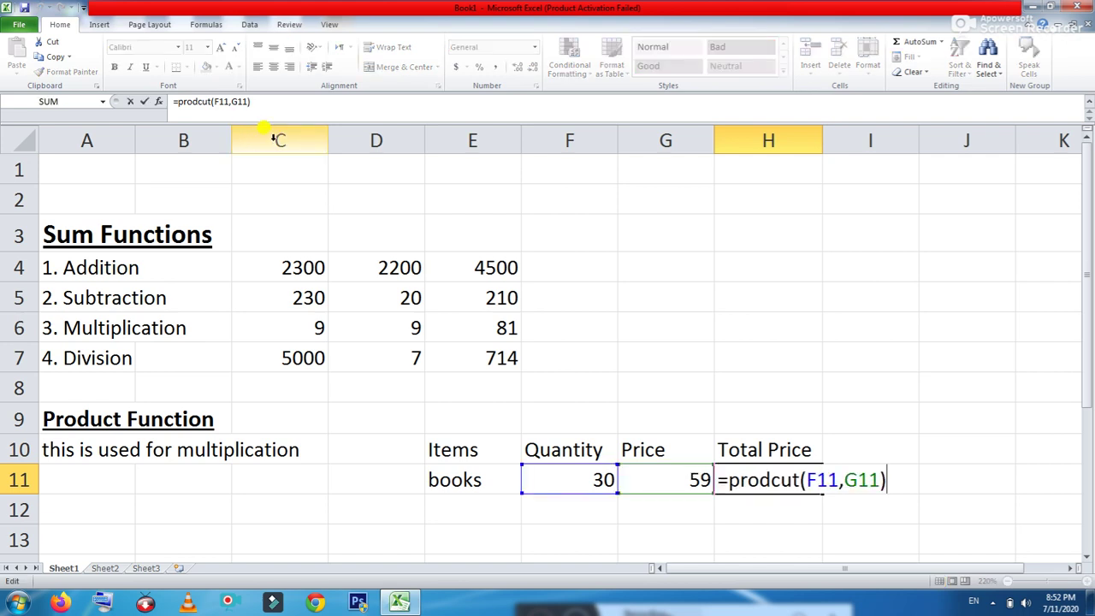
click(771, 480)
text(u)
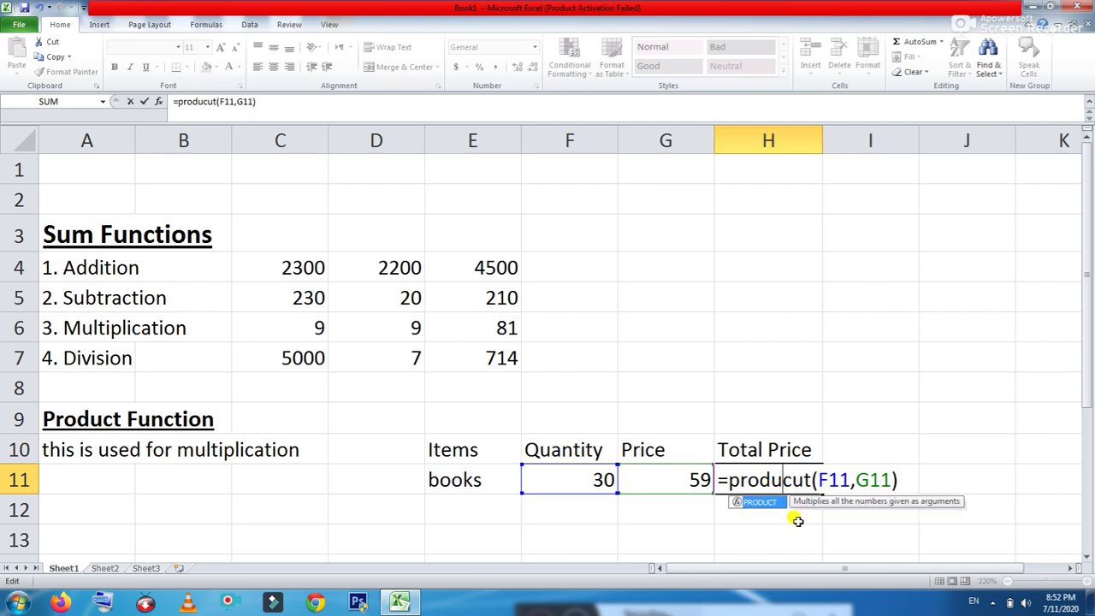
click(804, 477)
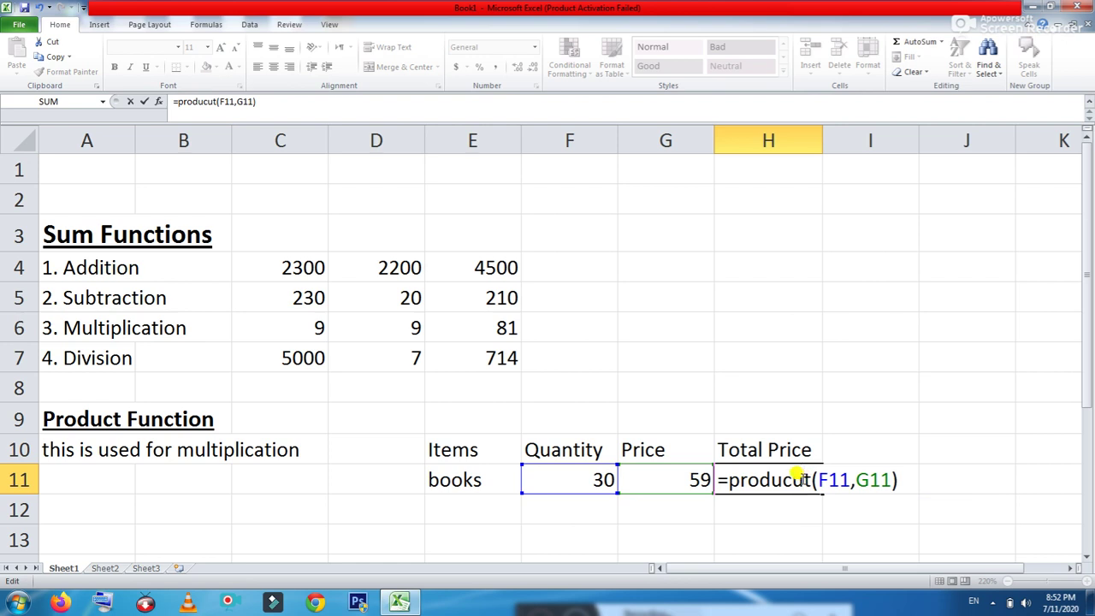
key(BackSpace)
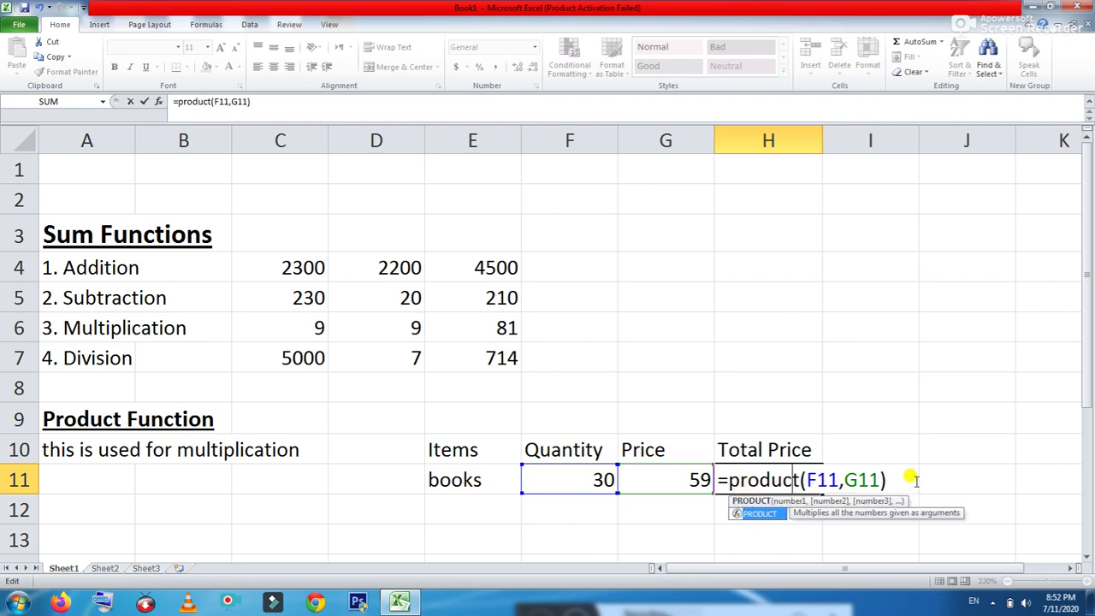
key(Return)
click(777, 481)
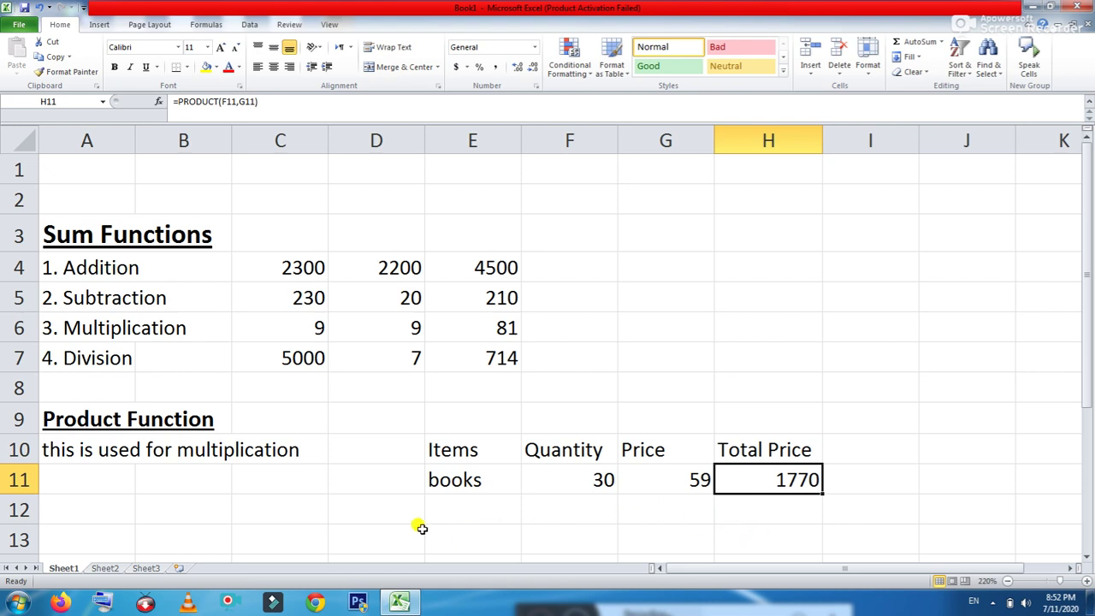
Step: Enter the heading "Average Function" in cell A13, below the Product Function block
click(113, 541)
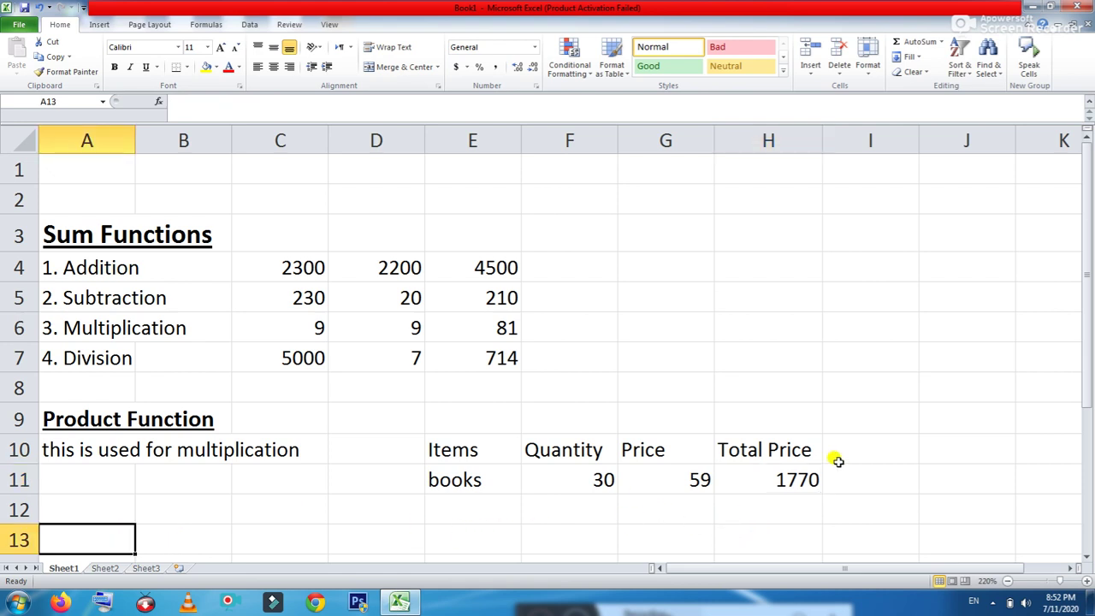
text(Avera)
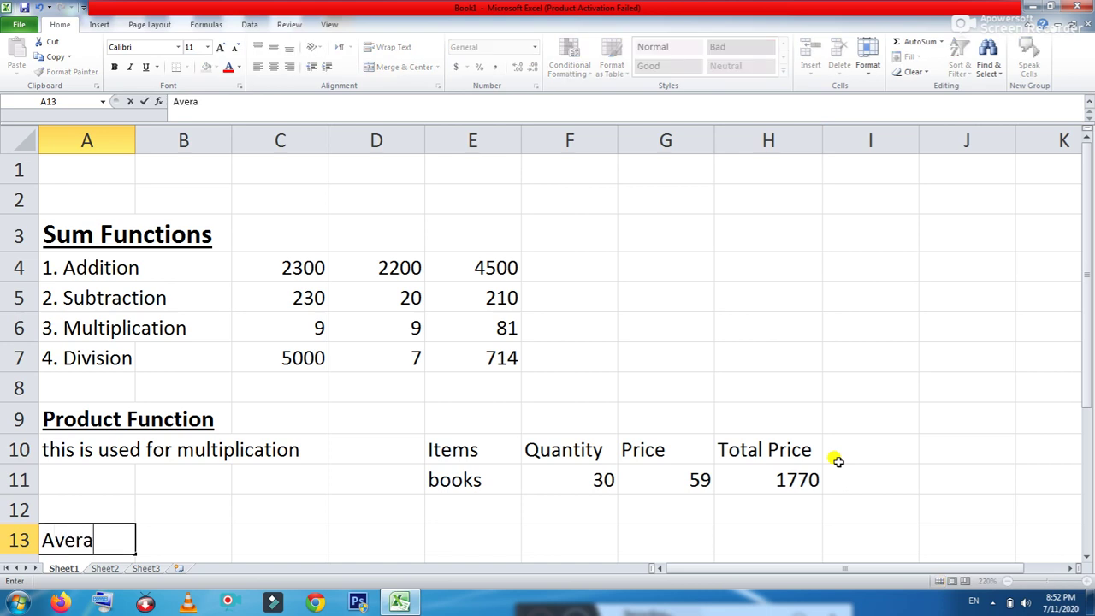
text(ge Fn)
text(unction)
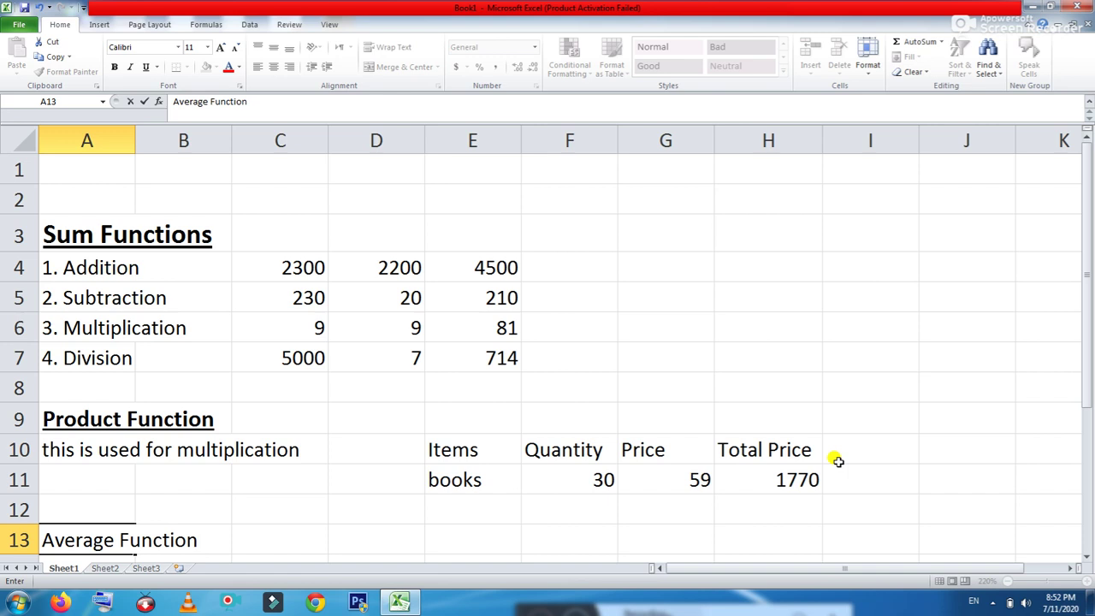
key(Return)
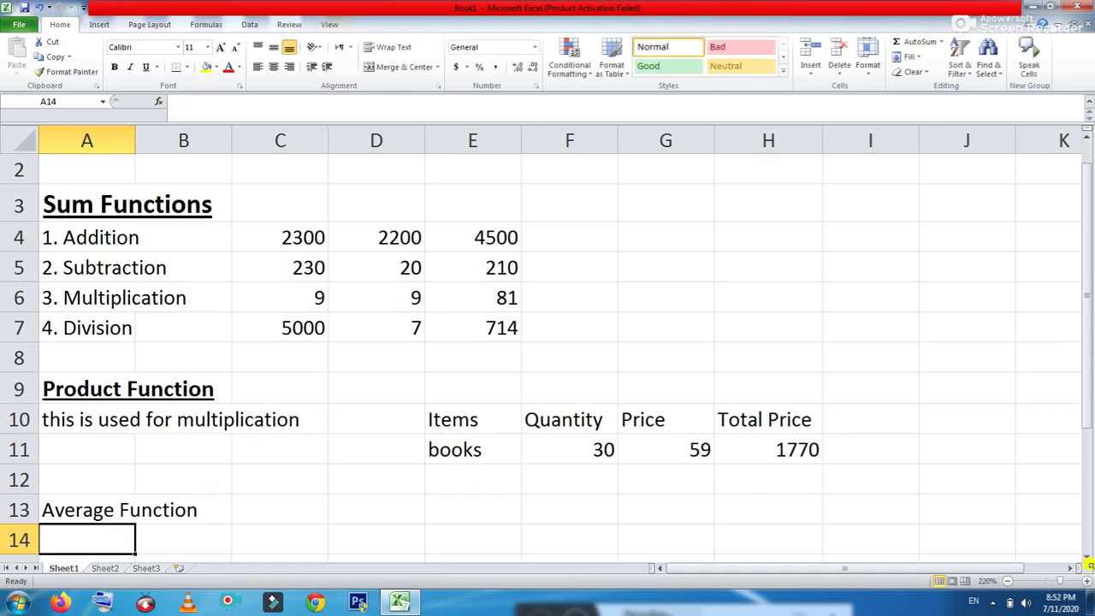
Step: Format the "Average Function" heading in cell A13 as bold and underlined, with the font size raised to 16
click(1086, 558)
click(1086, 558)
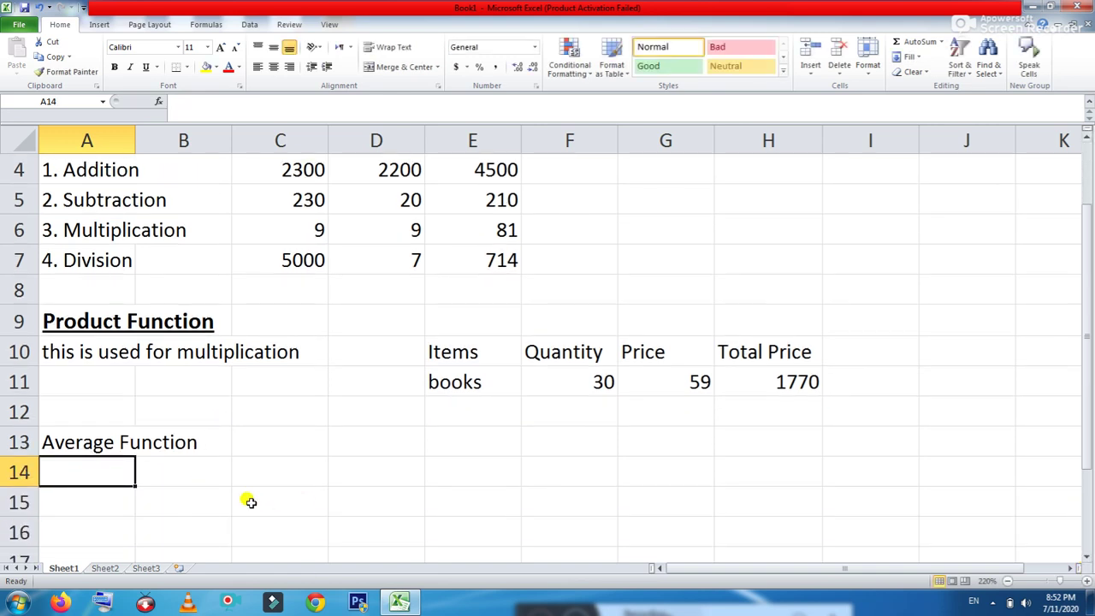
click(112, 444)
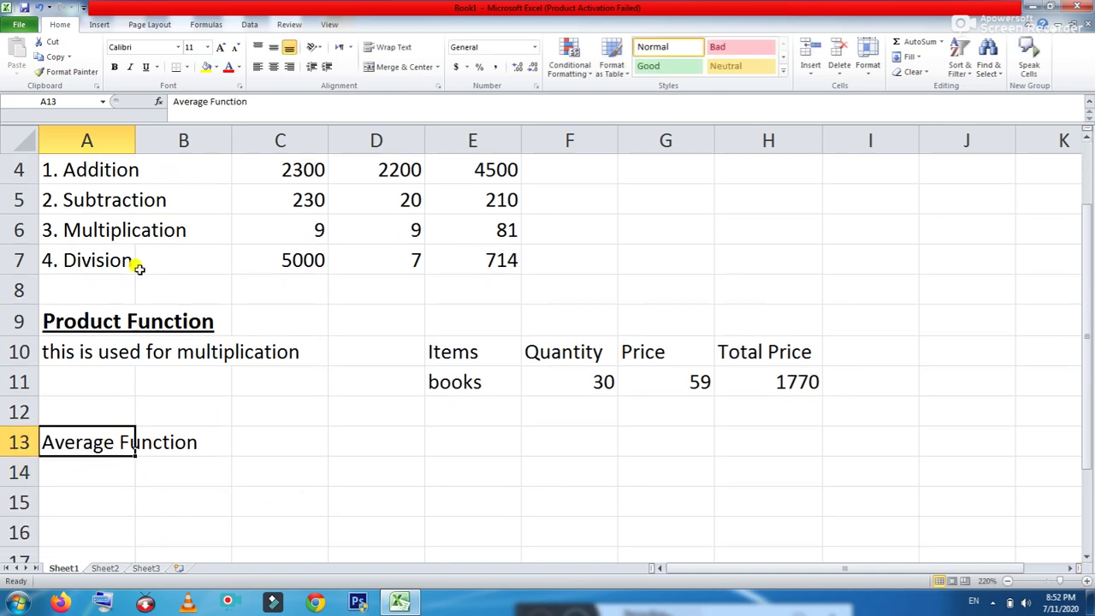
click(114, 68)
click(145, 66)
click(220, 47)
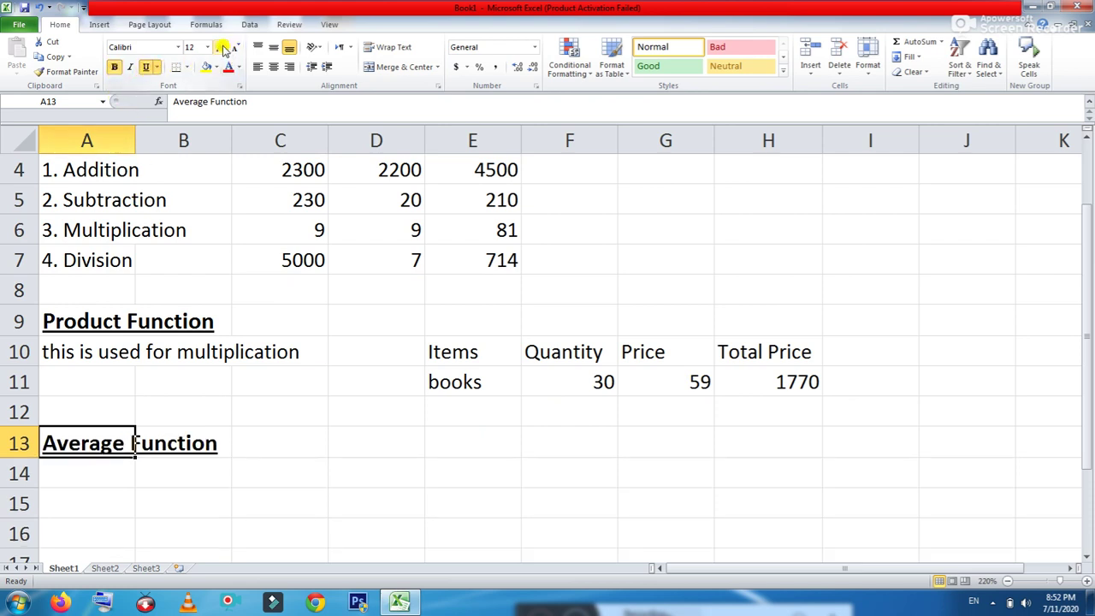
click(220, 47)
click(220, 47)
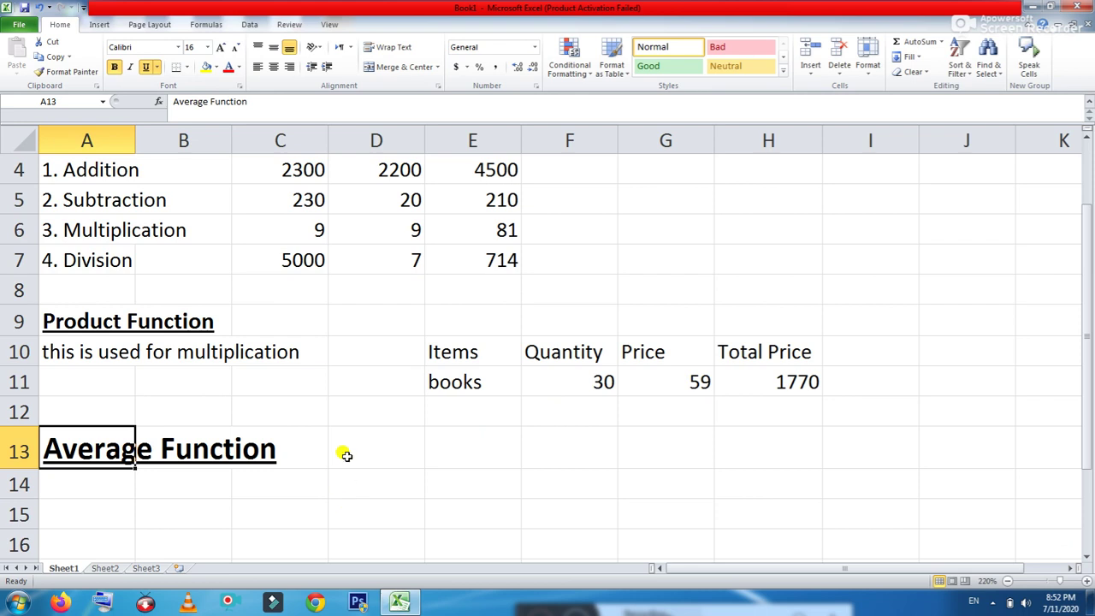
click(386, 479)
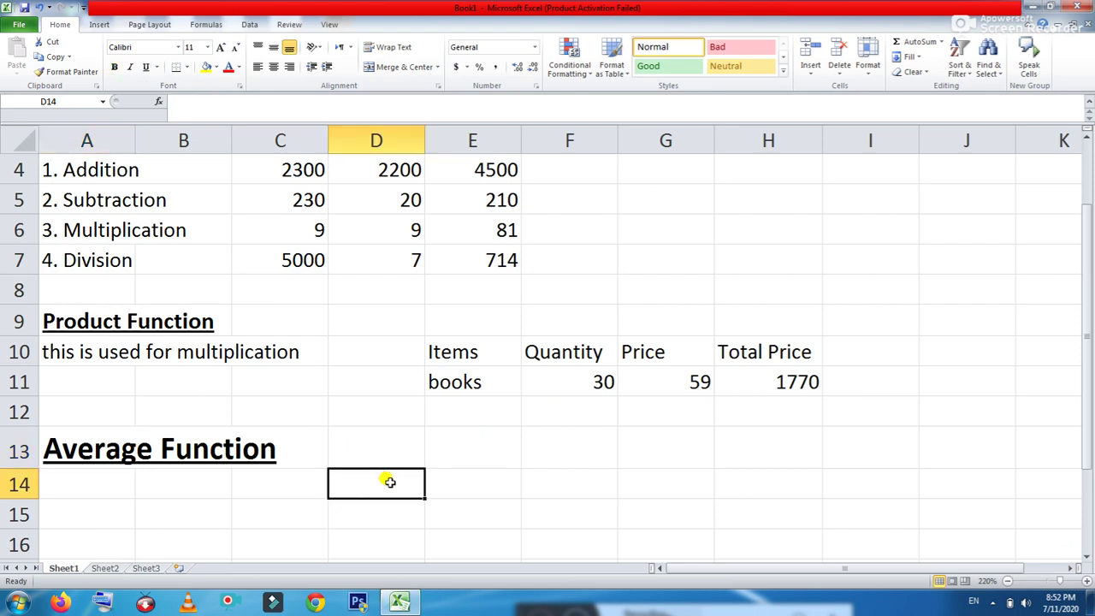
text(P)
key(BackSpace)
text(Apples)
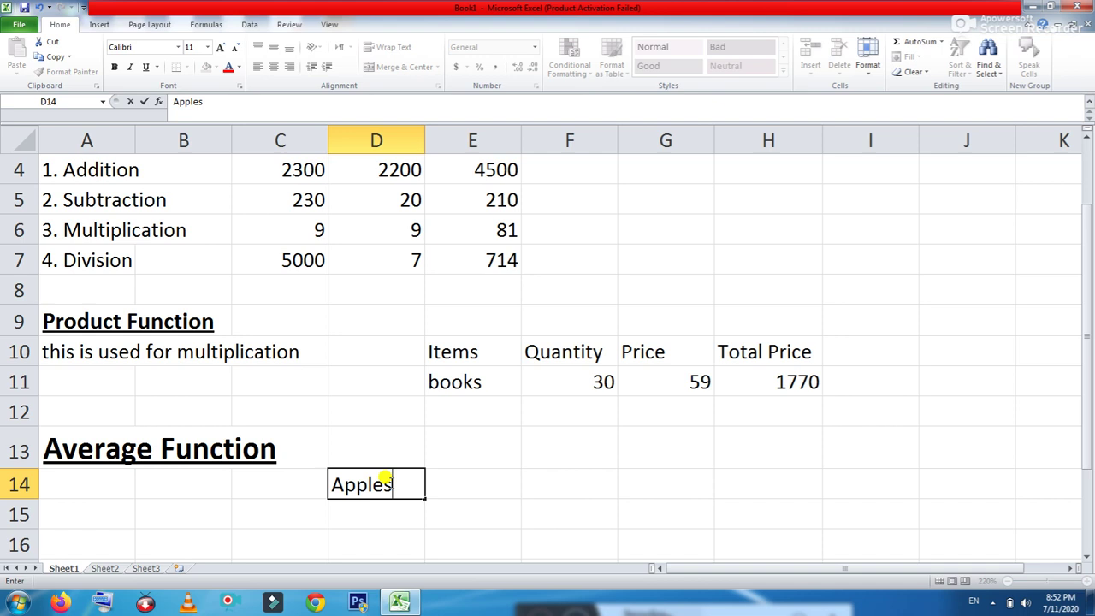
key(Tab)
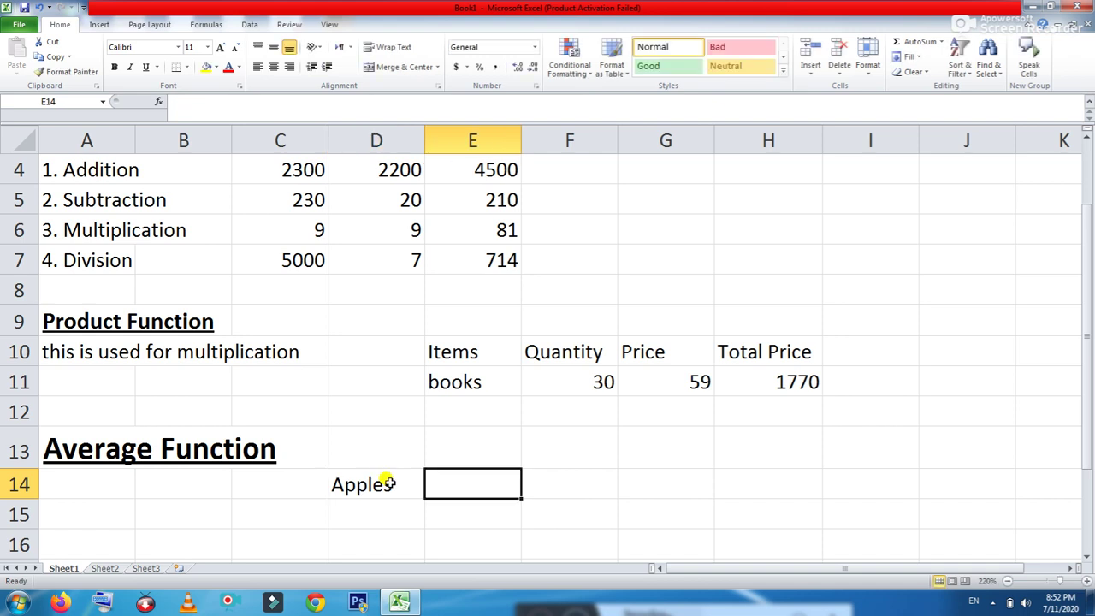
click(342, 481)
key(Delete)
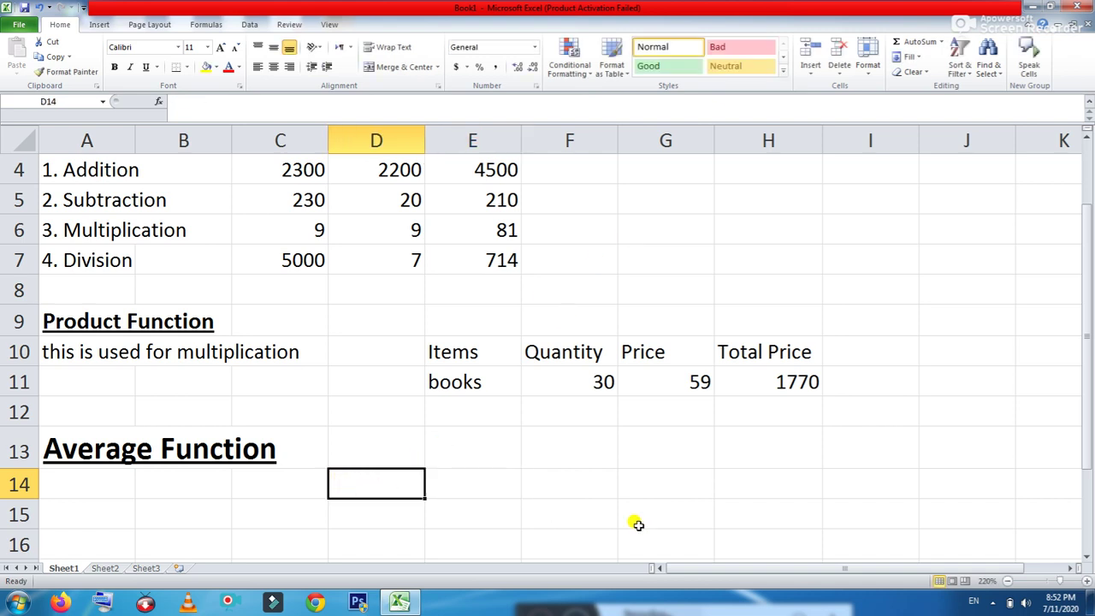
Step: Enter the sample values 340, 450, 230 and 1200 across cells D14 to G14
text(340)
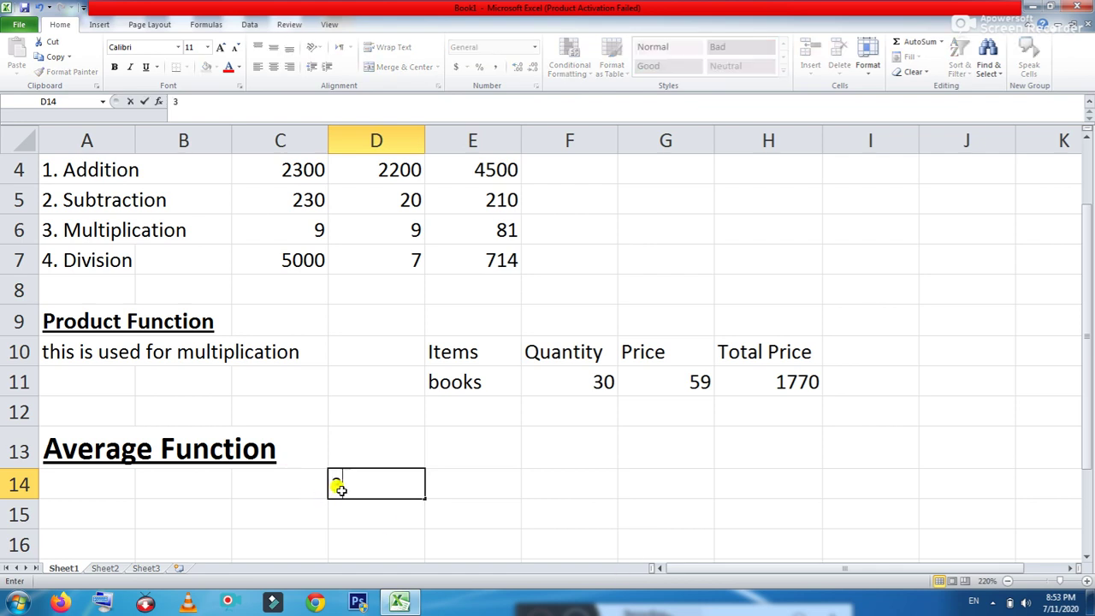
click(485, 485)
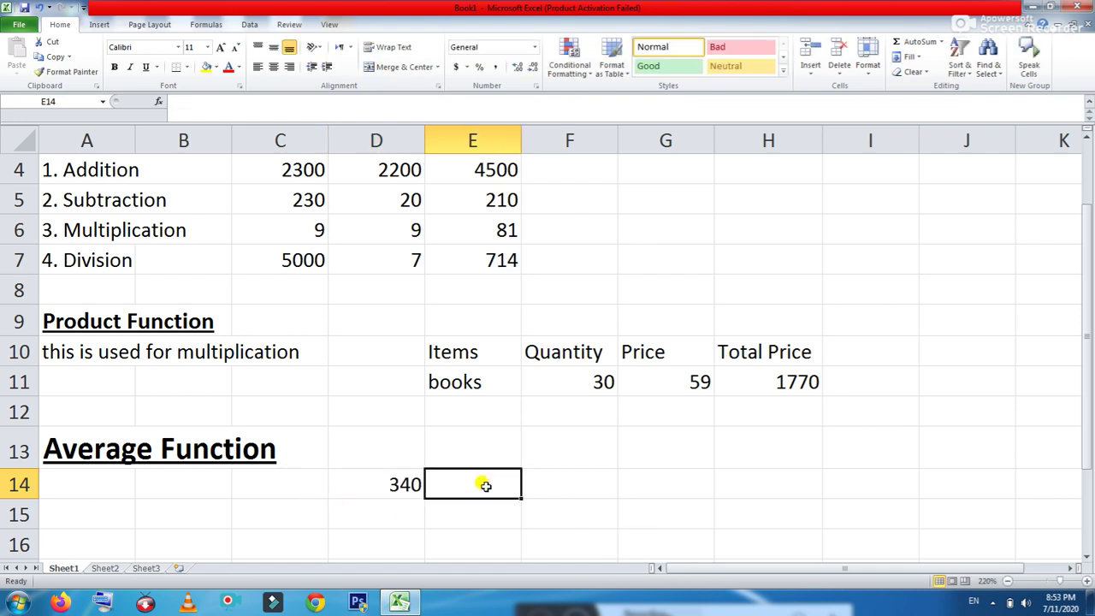
text(450)
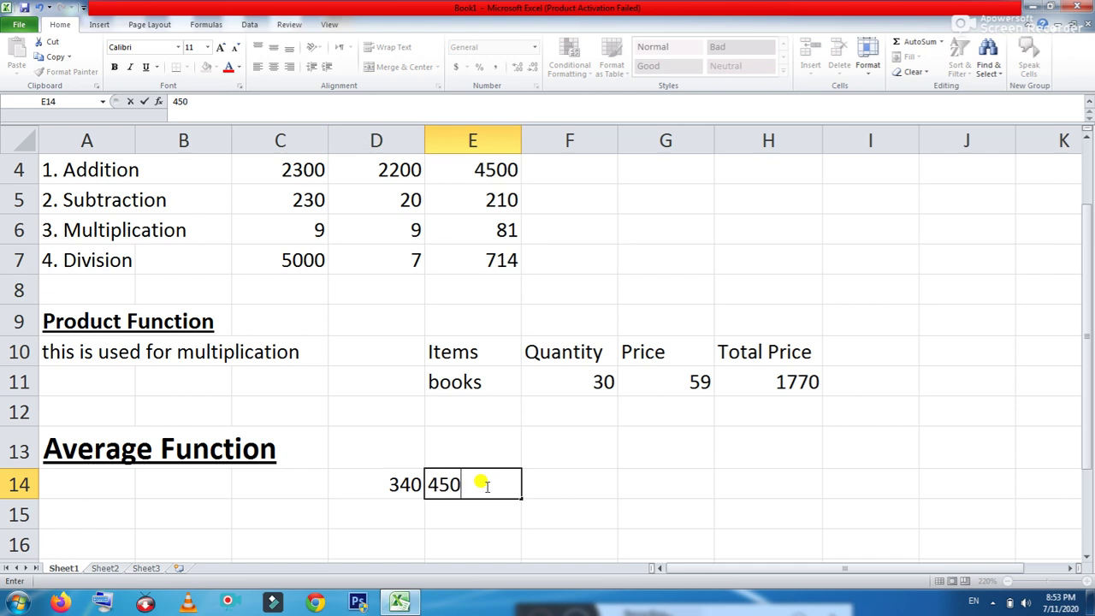
key(Tab)
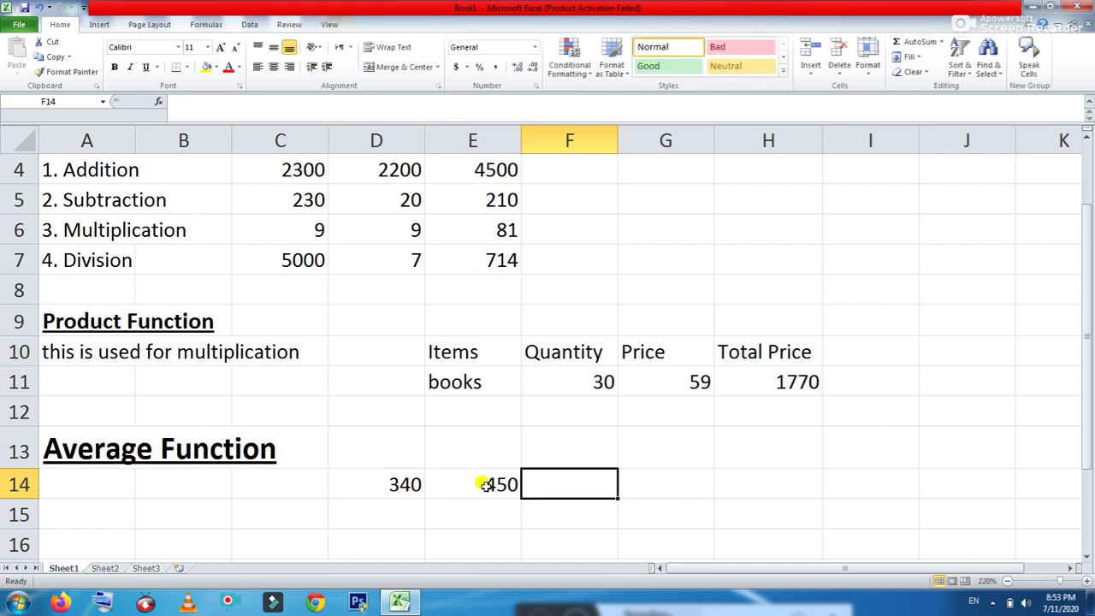
text(230)
key(Tab)
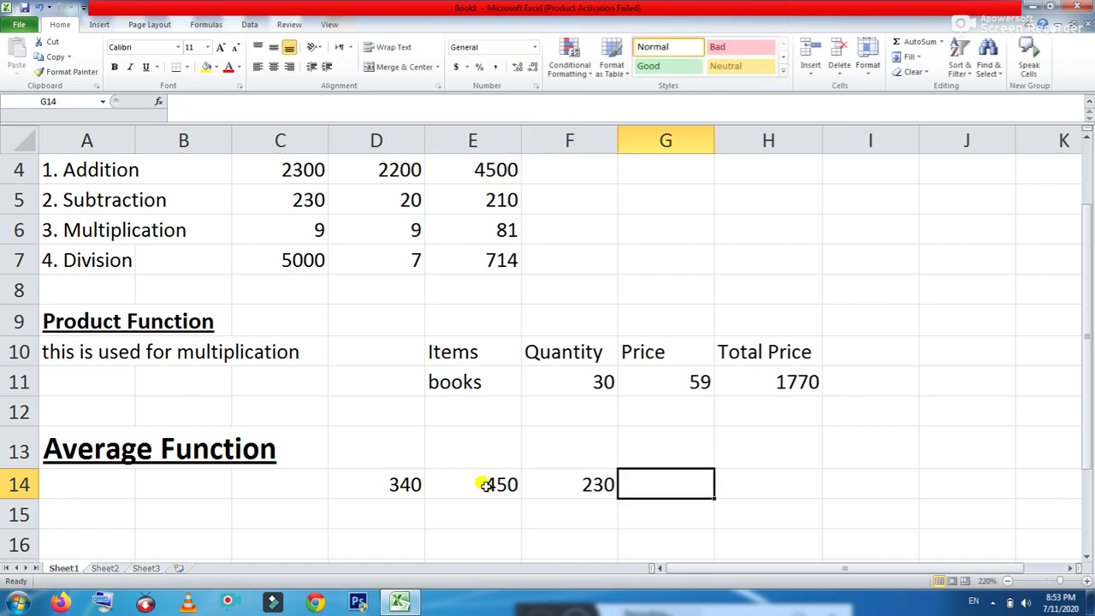
text(1200)
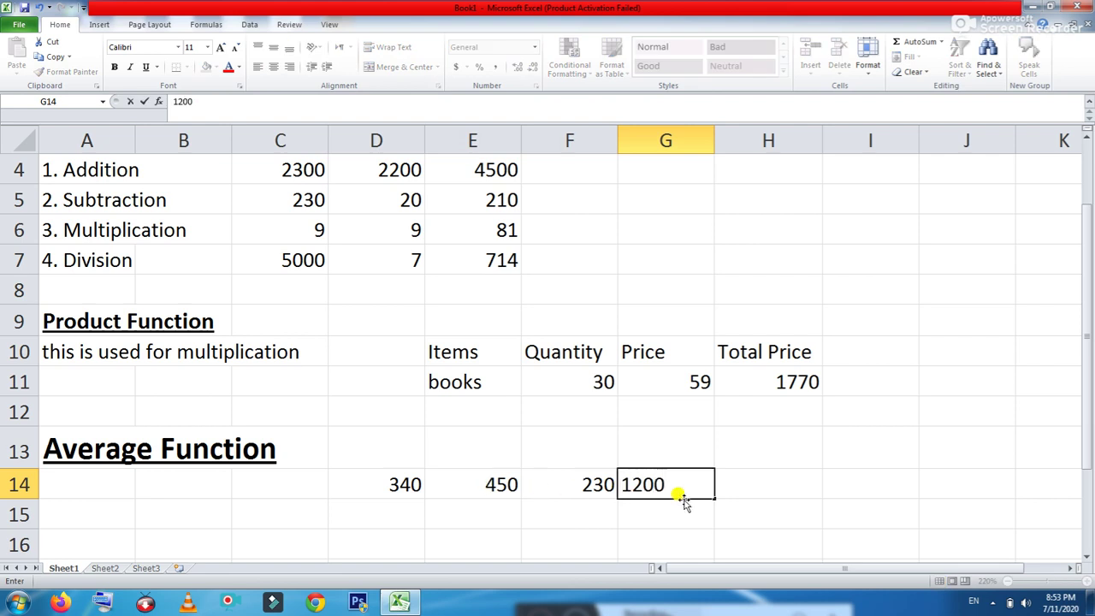
Step: Enter the formula =average(D14:G14) in cell H14 to average the four values in row 14
click(757, 489)
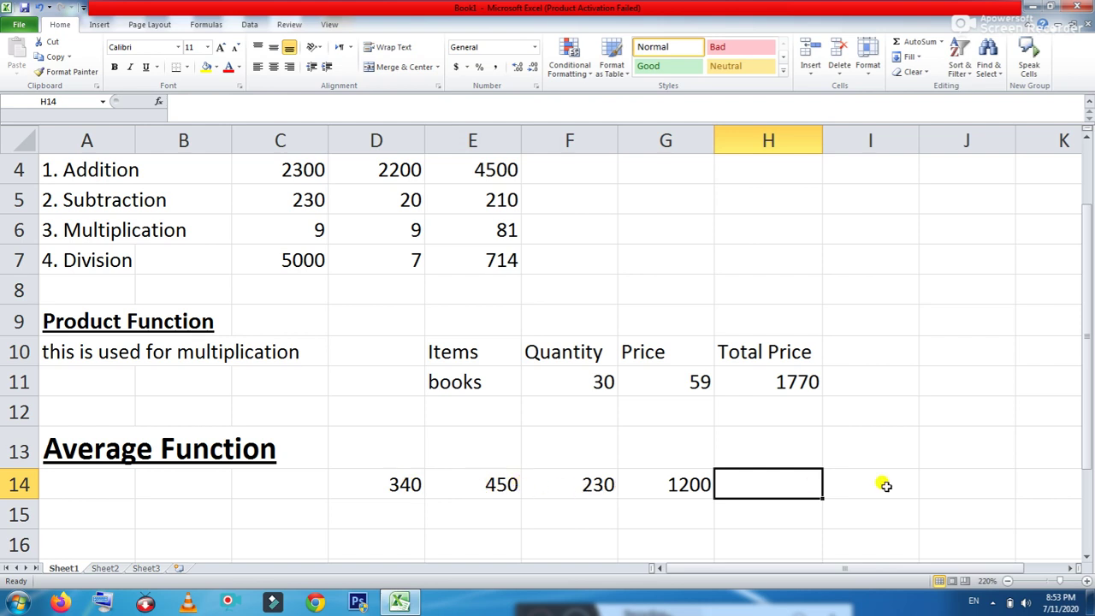
text(=a)
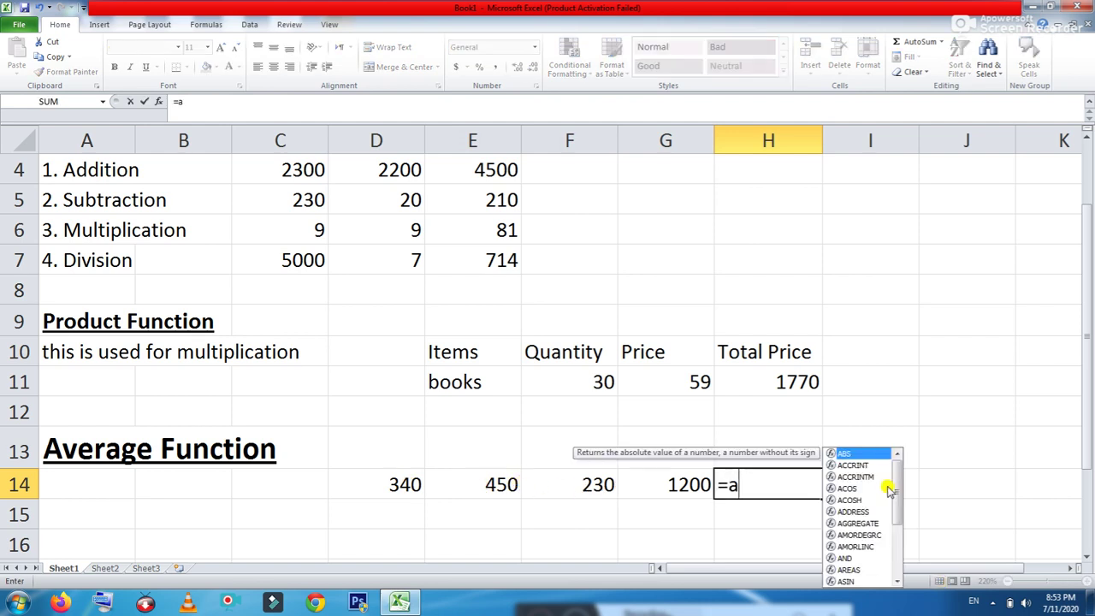
text(verage()
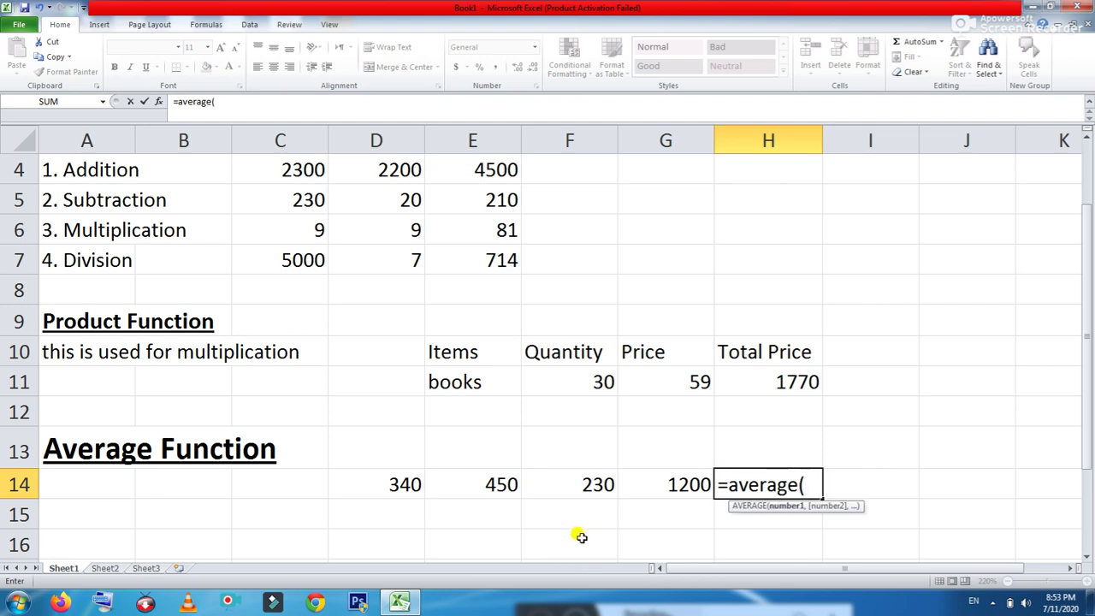
drag(385, 484, 687, 478)
text())
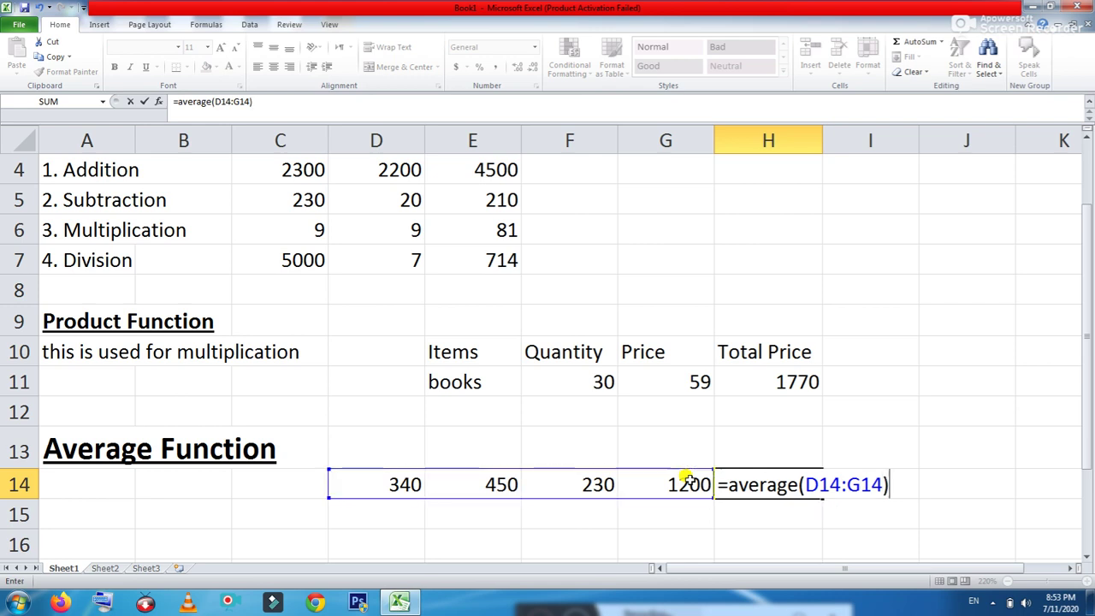
key(Return)
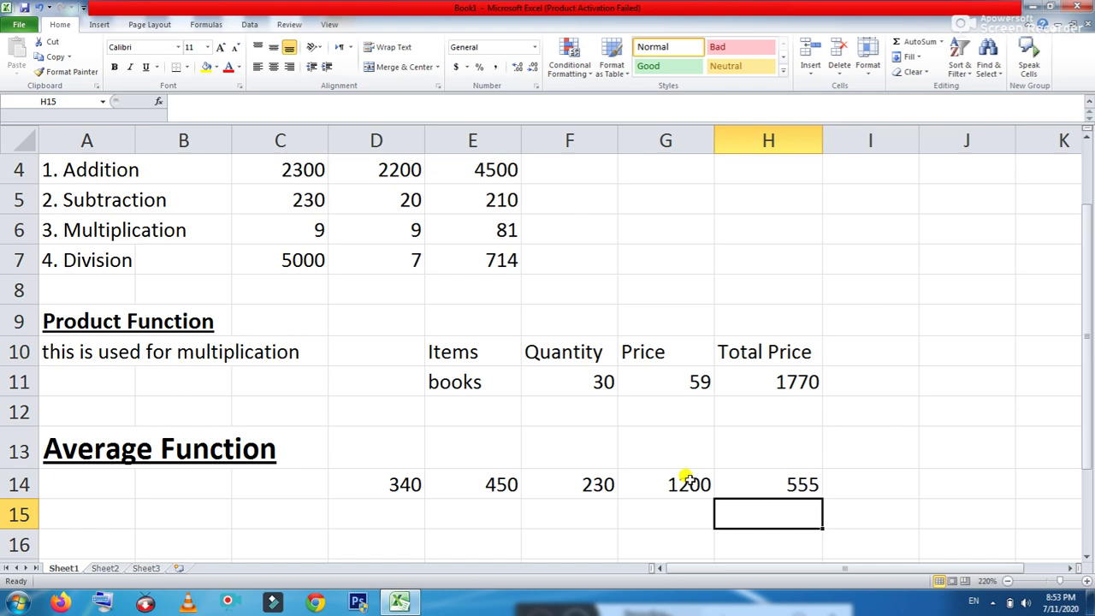
Step: Review the AVERAGE formula in cell H14 and the range it references, leaving it as it is
click(792, 483)
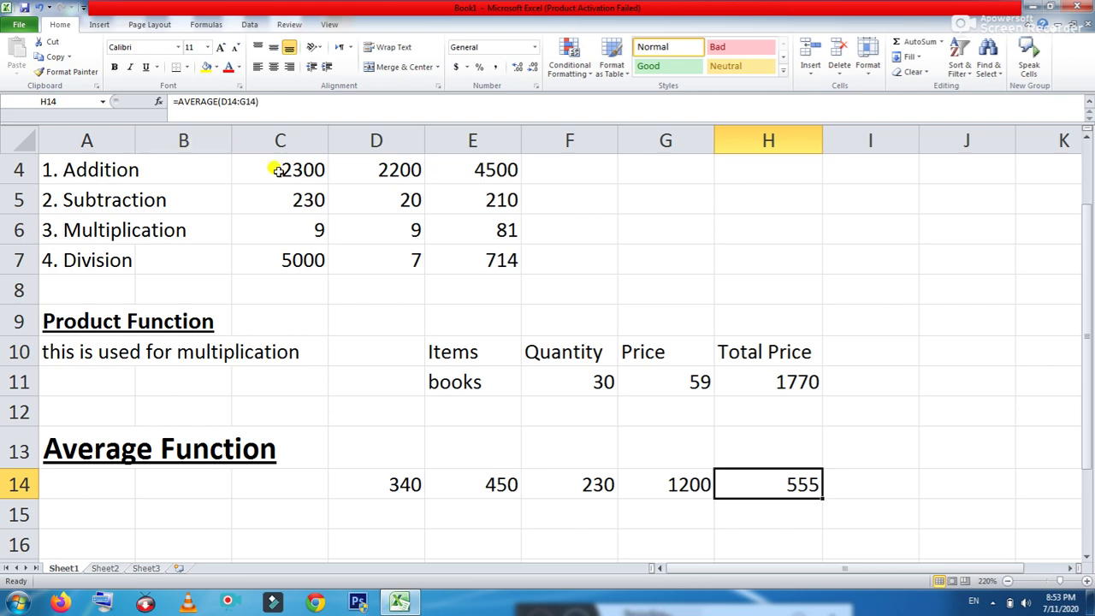
key(F2)
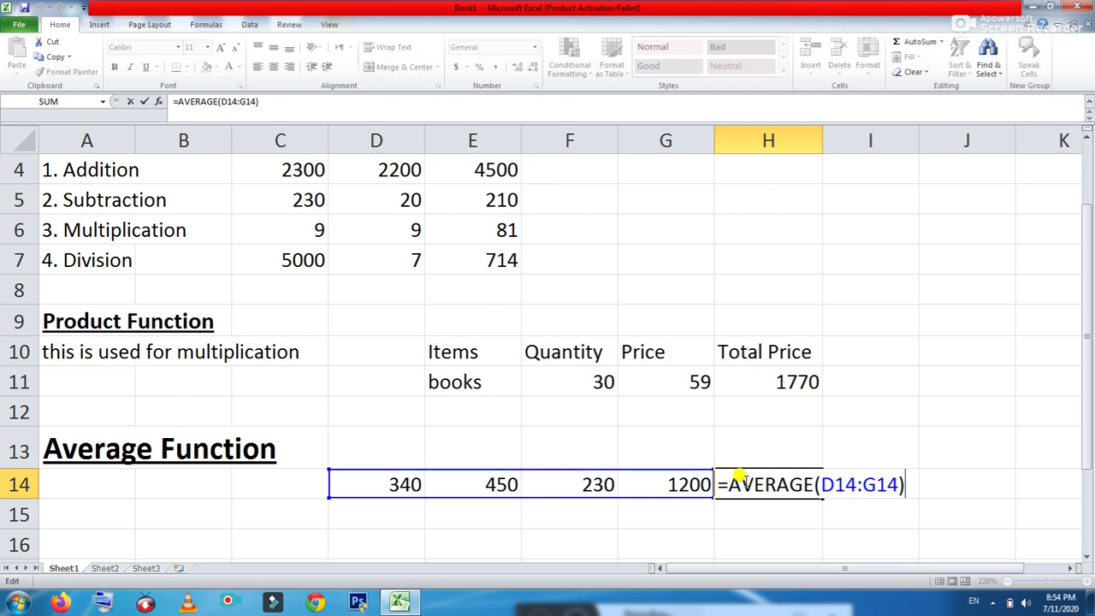
key(Return)
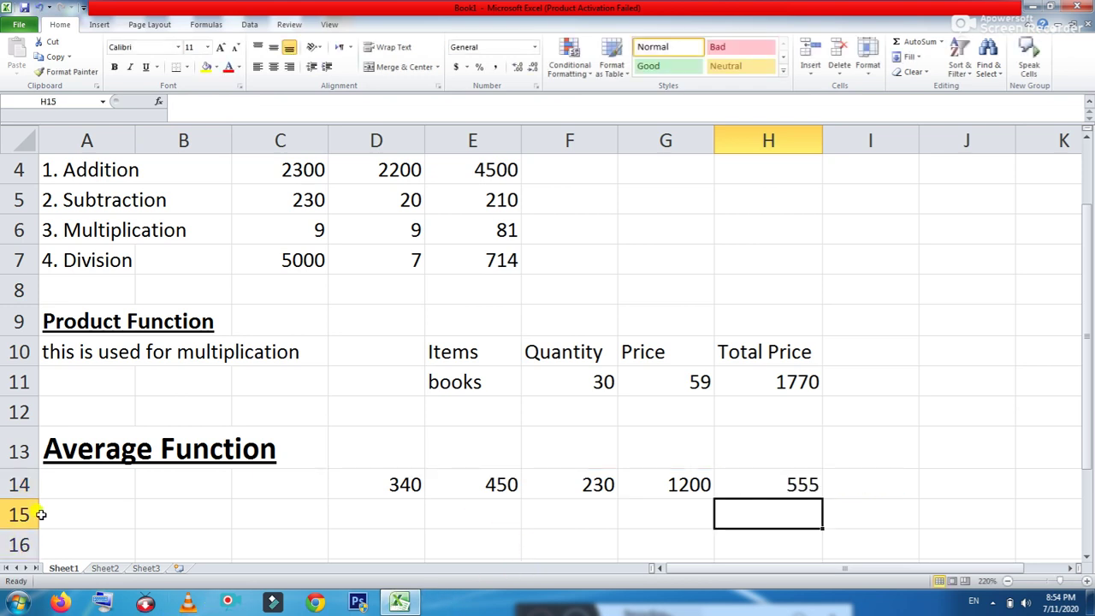
Step: Enter the heading "Power Functins" in cell A16, below the Average Function block
click(62, 539)
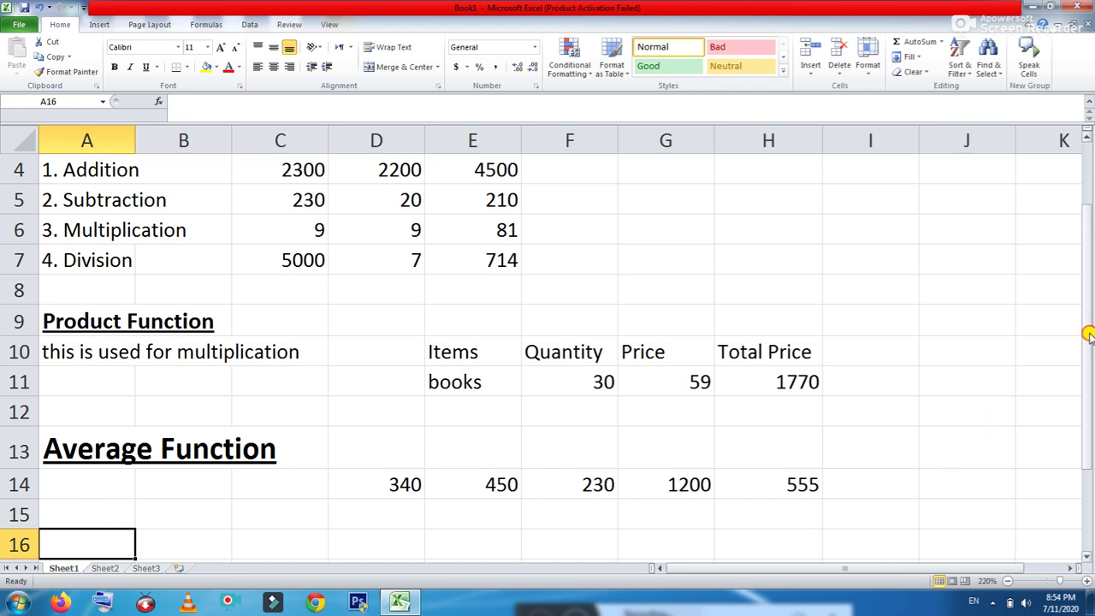
drag(1092, 337, 1089, 400)
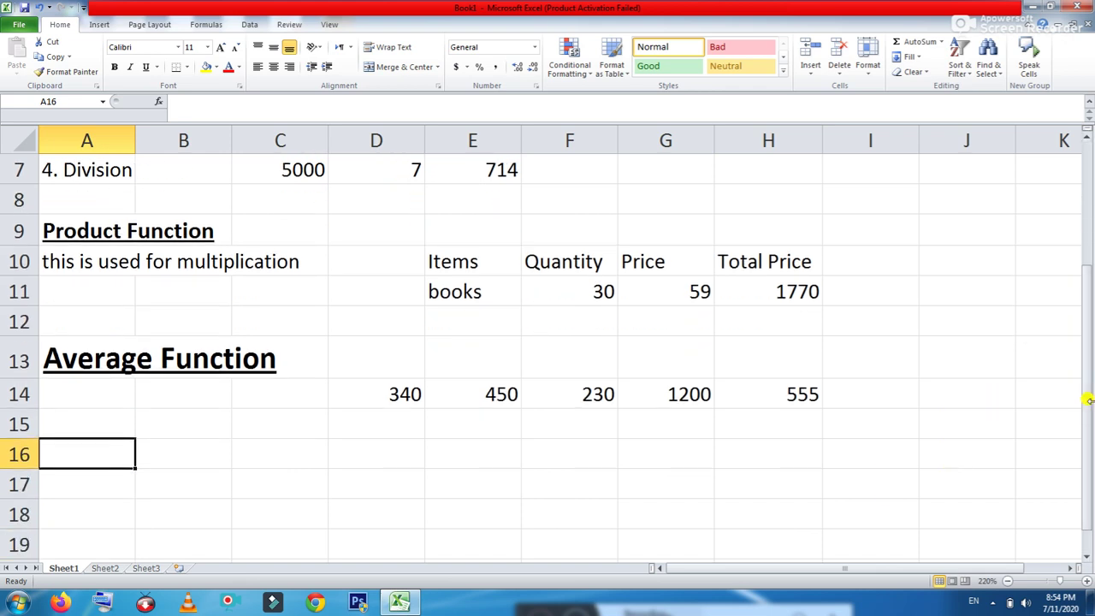
text(Powre)
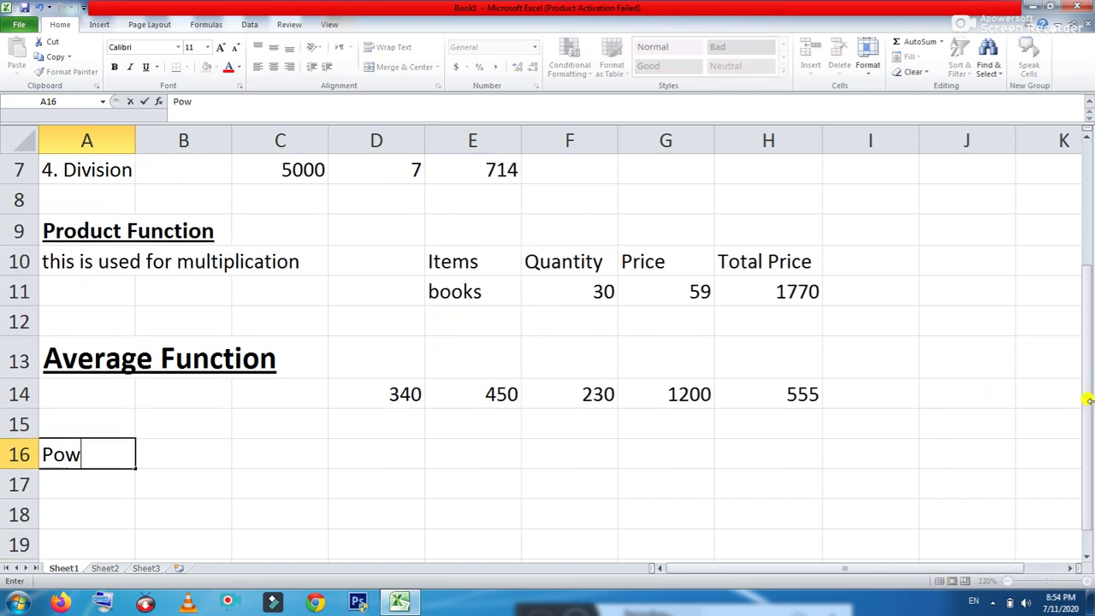
key(BackSpace)
text(er Functins)
key(Return)
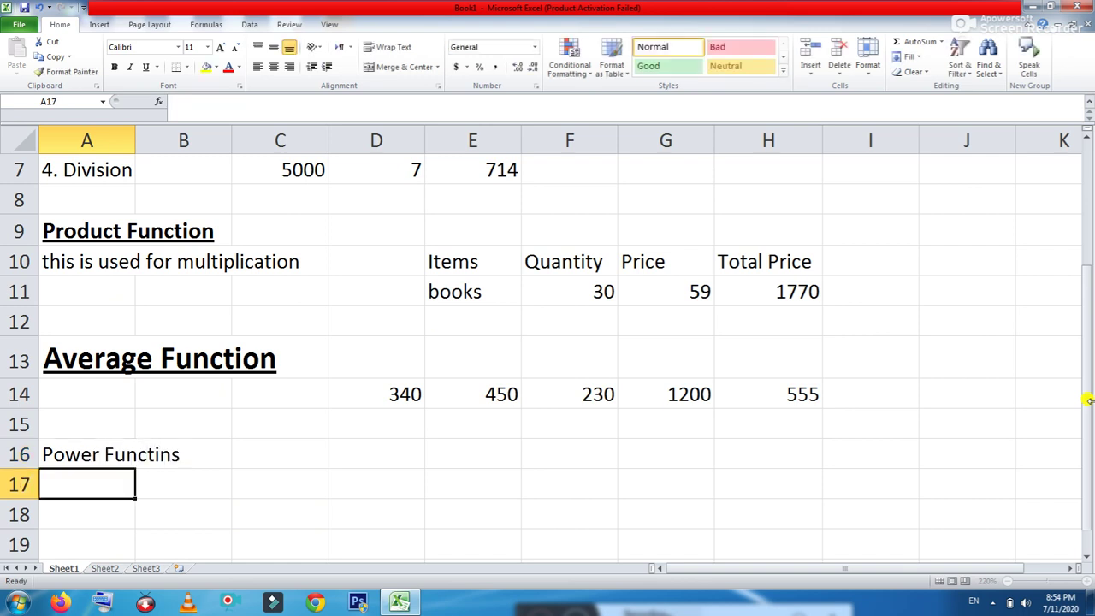
Step: Format the heading in cell A16 as bold and underlined, with the font size raised to 16
click(55, 454)
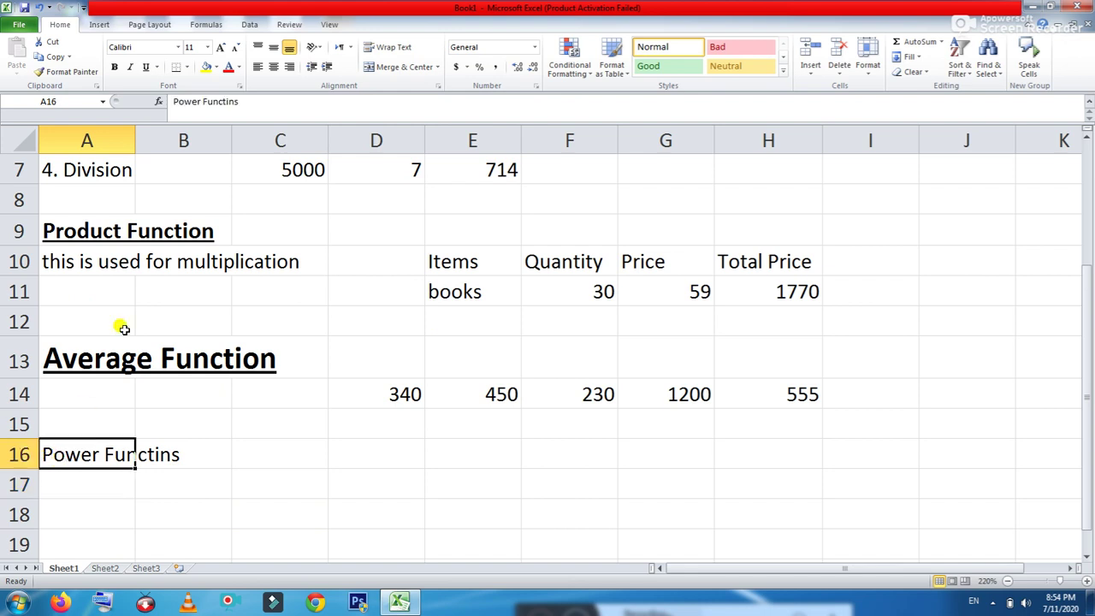
click(114, 67)
click(114, 67)
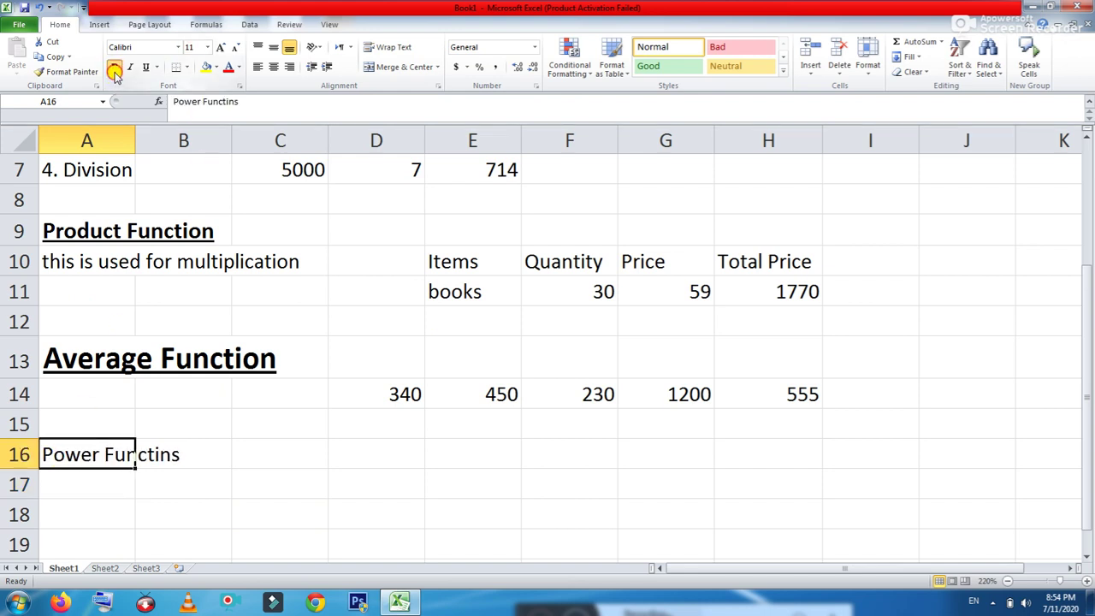
click(113, 66)
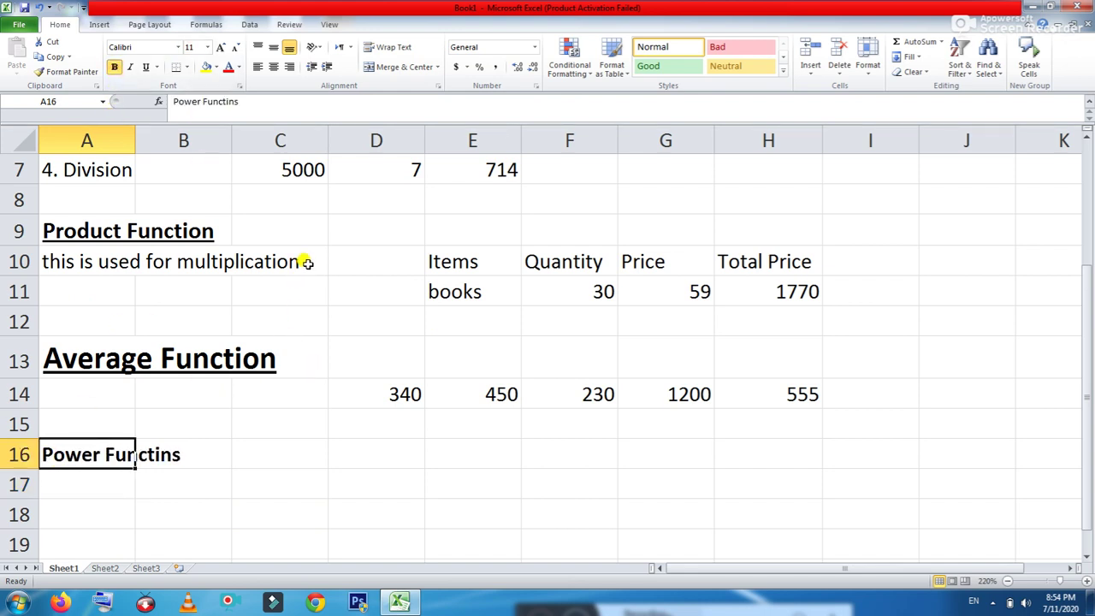
click(220, 47)
click(221, 47)
click(220, 47)
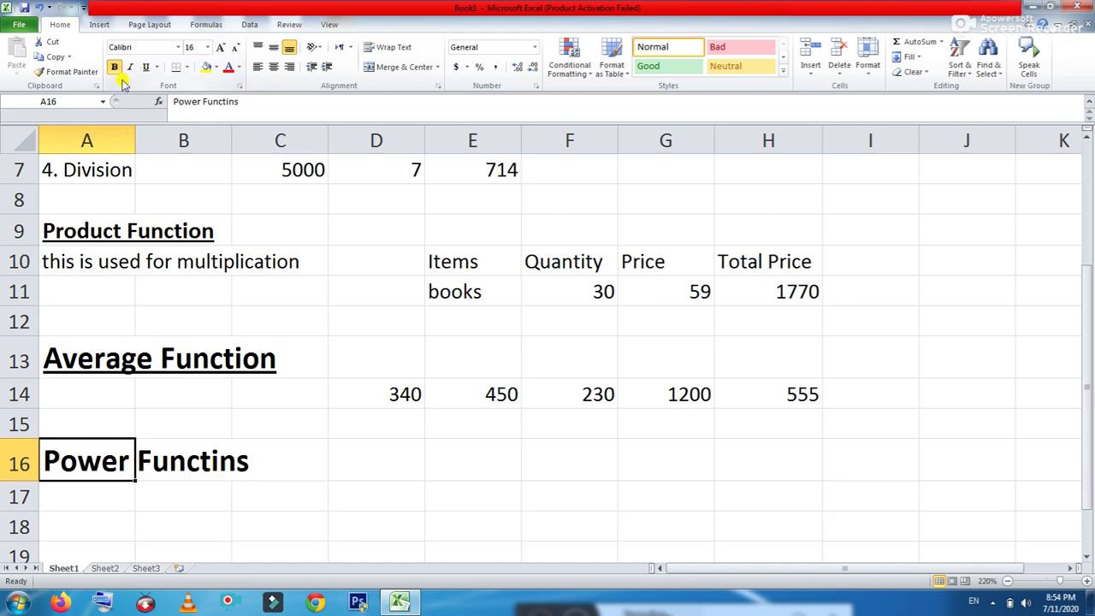
click(146, 66)
Step: Enter the value 50 in cell D17, below the power heading
click(364, 498)
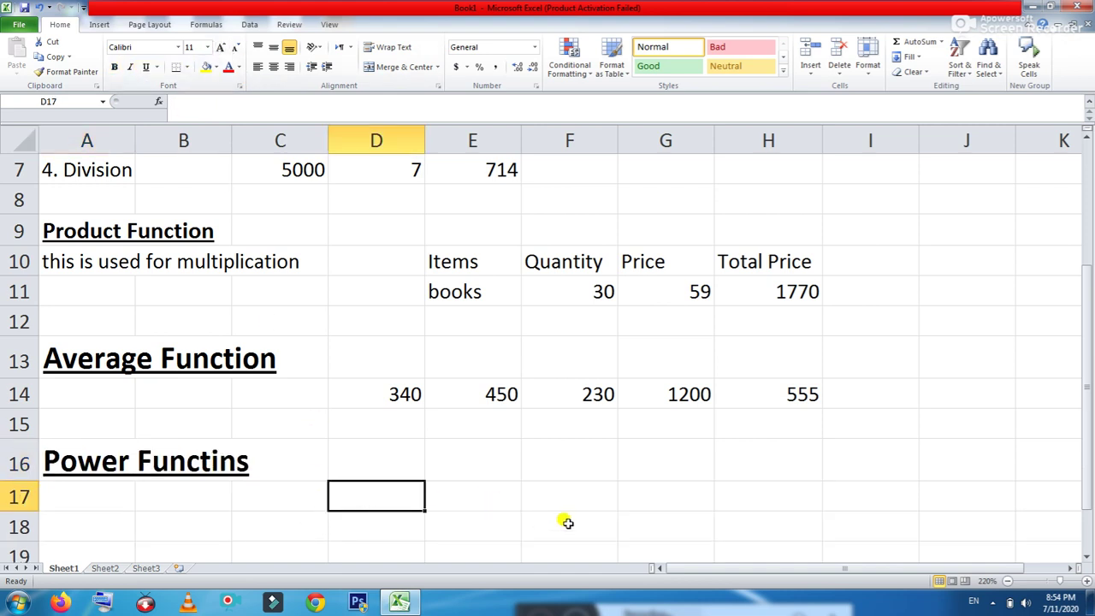
text(50)
key(Return)
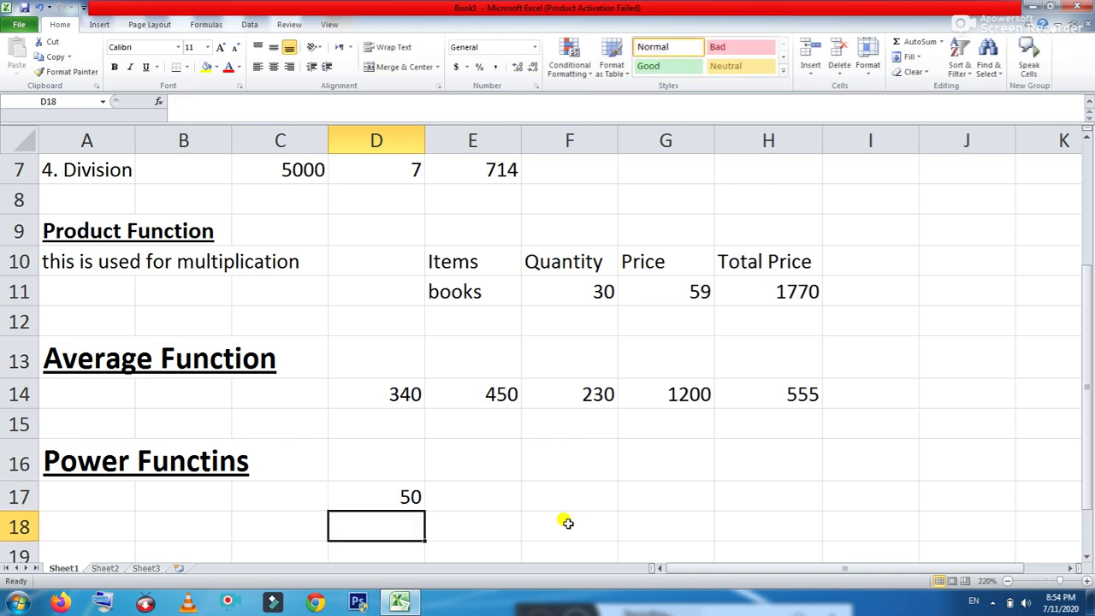
click(506, 490)
click(550, 494)
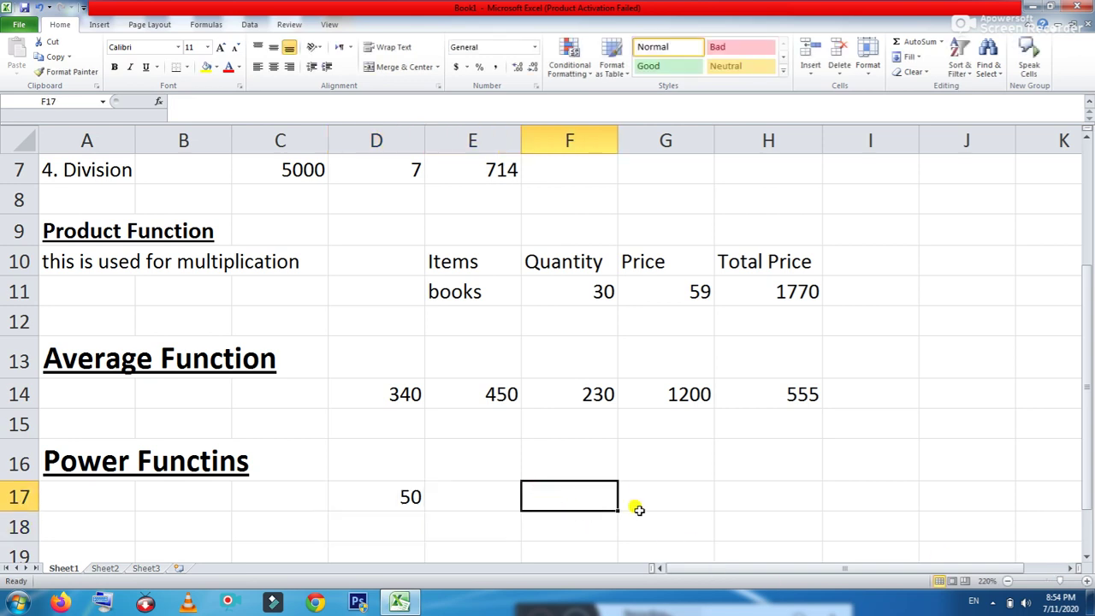
click(376, 497)
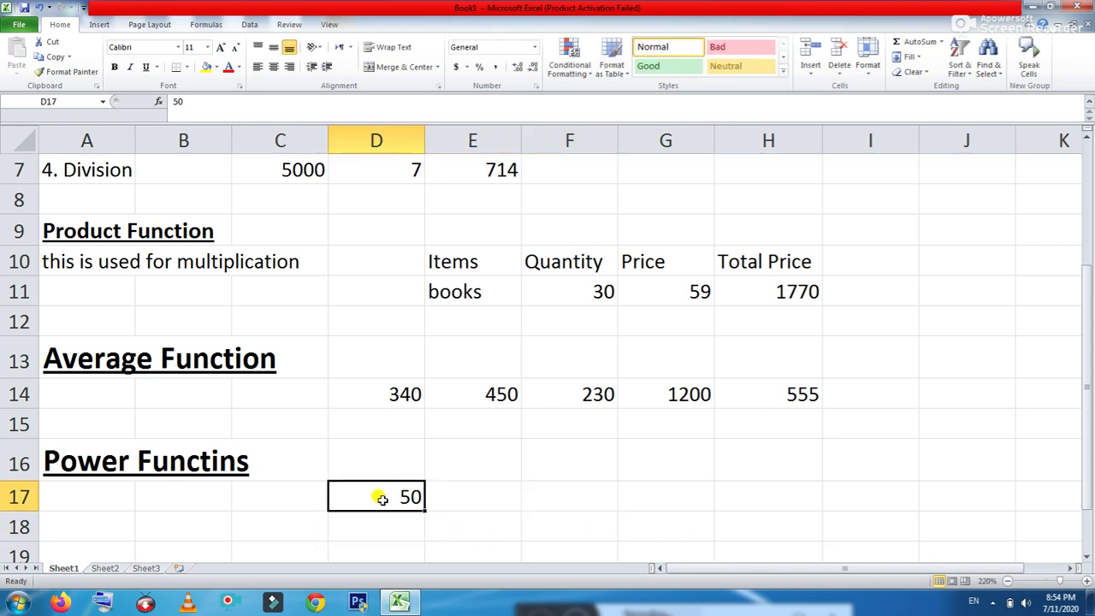
Step: Correct the misspelled heading in cell A16 to read "Power Functions"
click(212, 461)
double_click(79, 463)
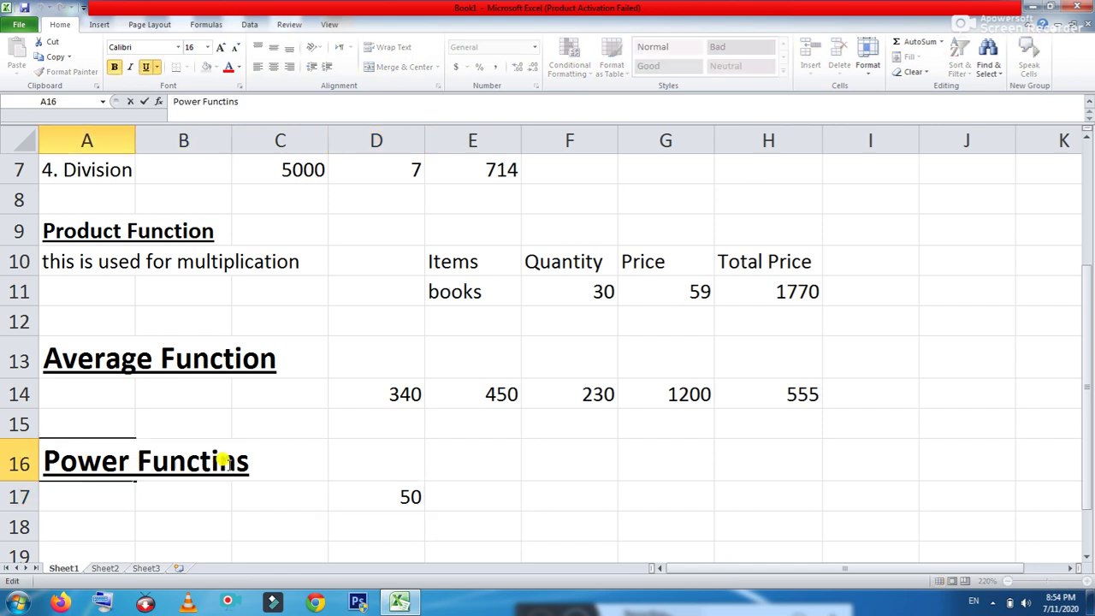
drag(234, 463, 213, 462)
key(Left)
text(o)
click(246, 493)
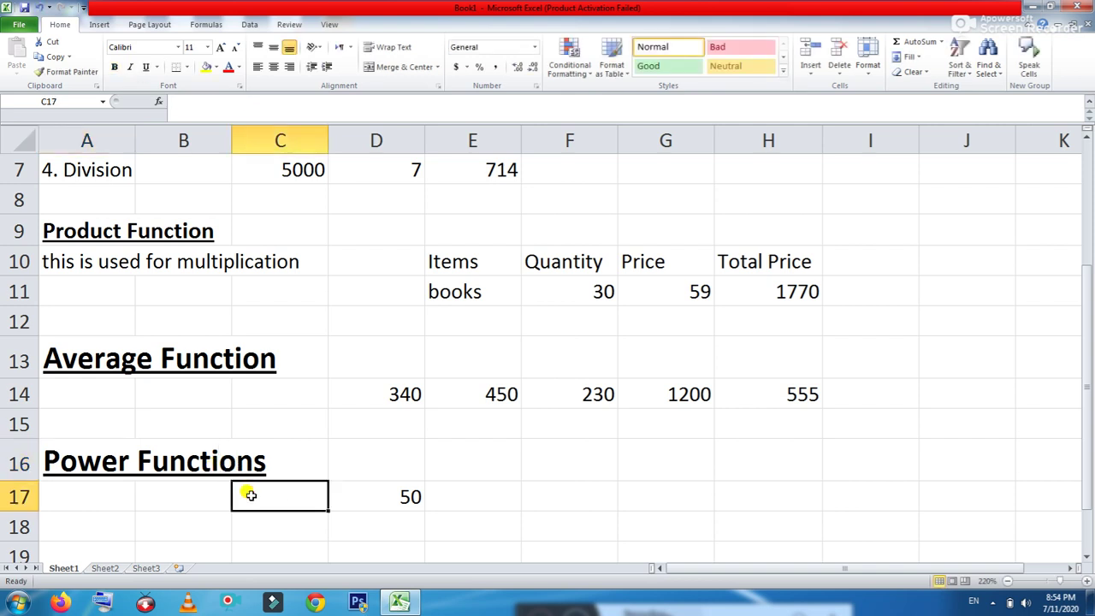
Step: Enter a POWER formula in cell F17 that raises the value in D17 to the power of 4
click(404, 497)
click(580, 499)
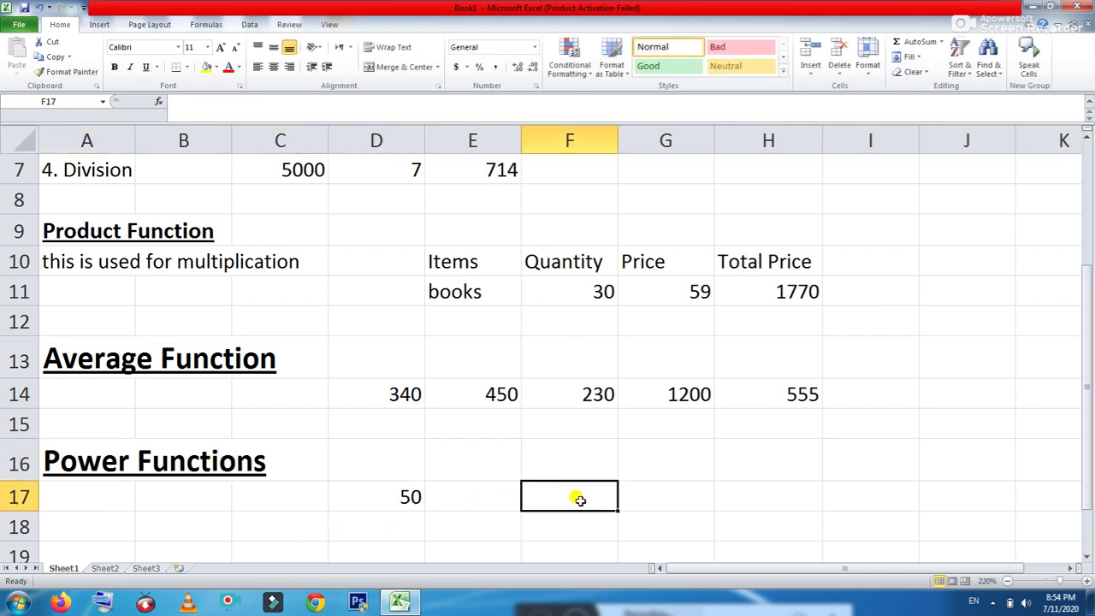
text(=)
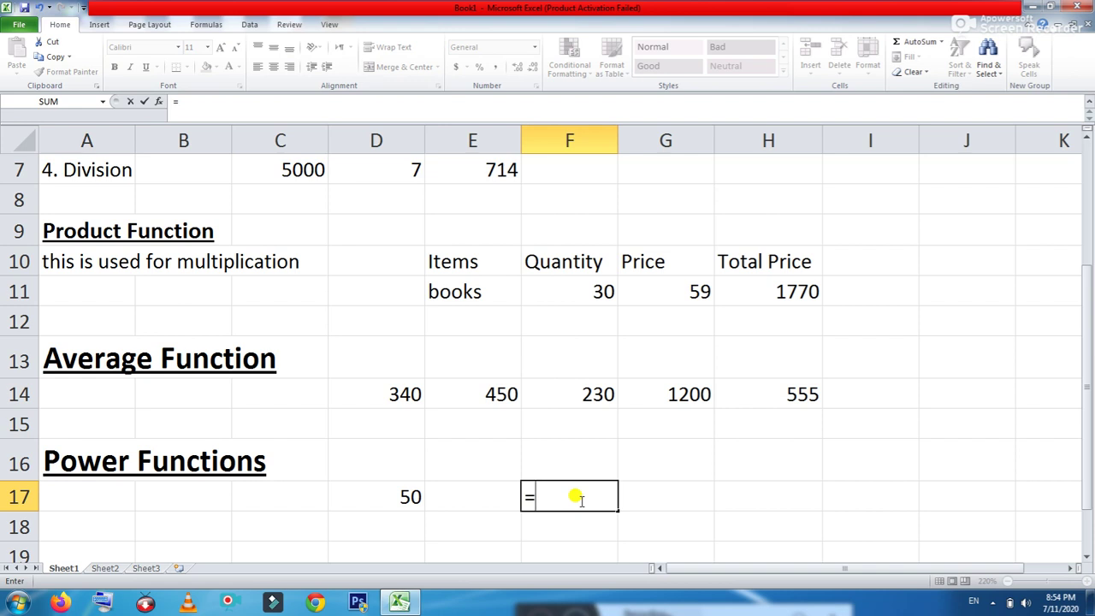
text(powe+r)
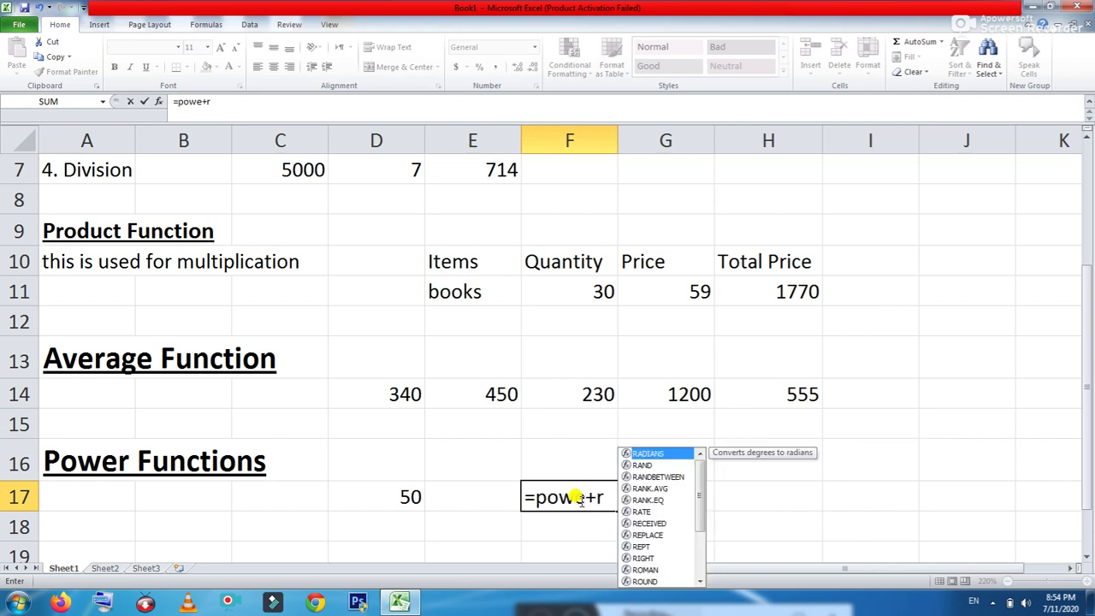
key(BackSpace)
key(BackSpace)
text(r)
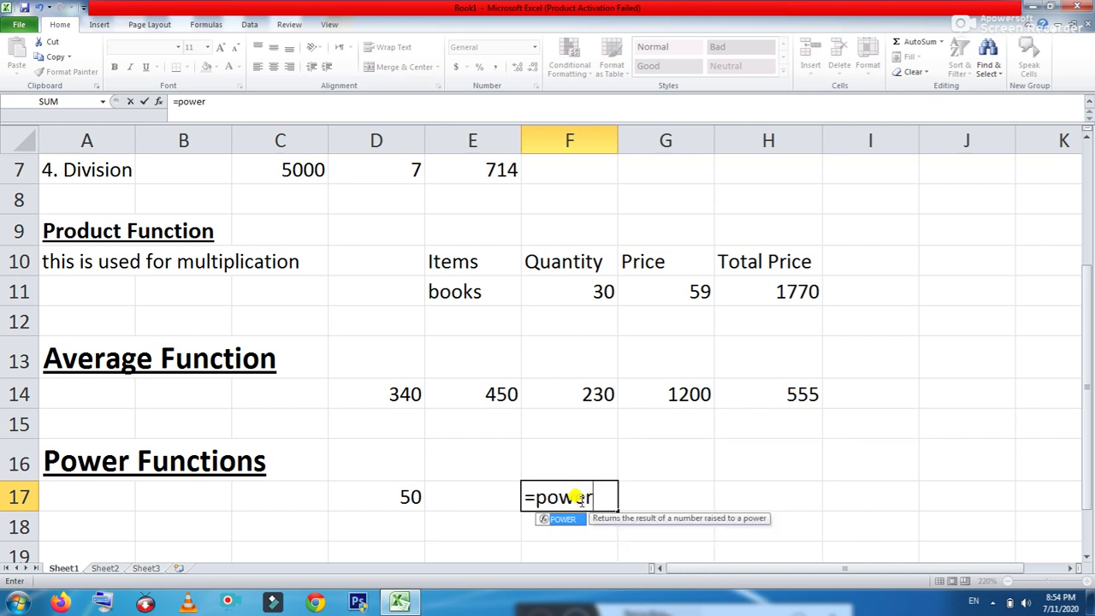
text(()
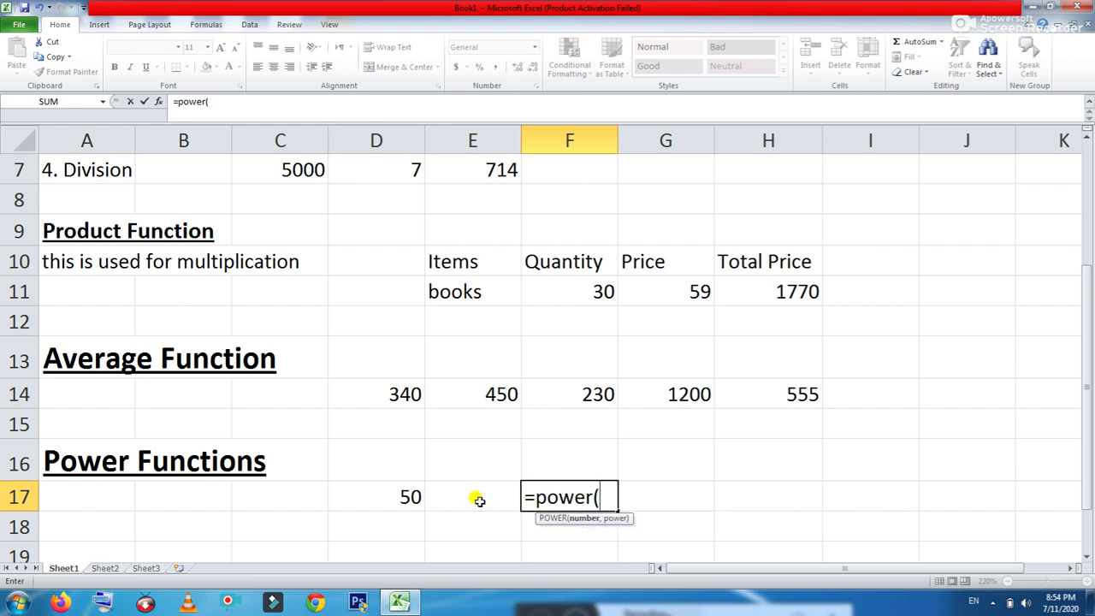
click(374, 487)
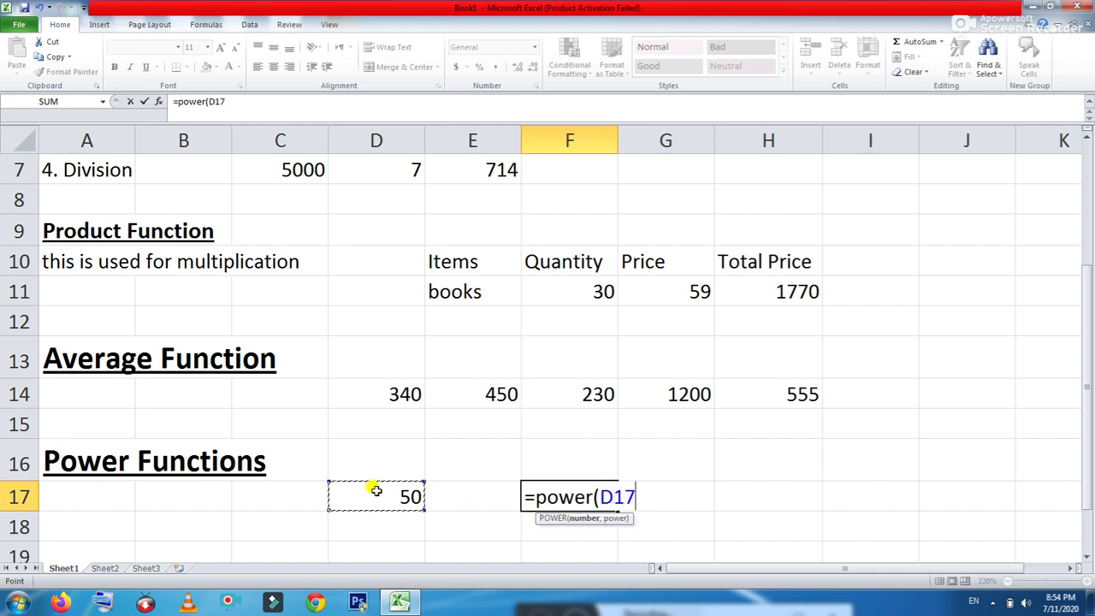
text(,)
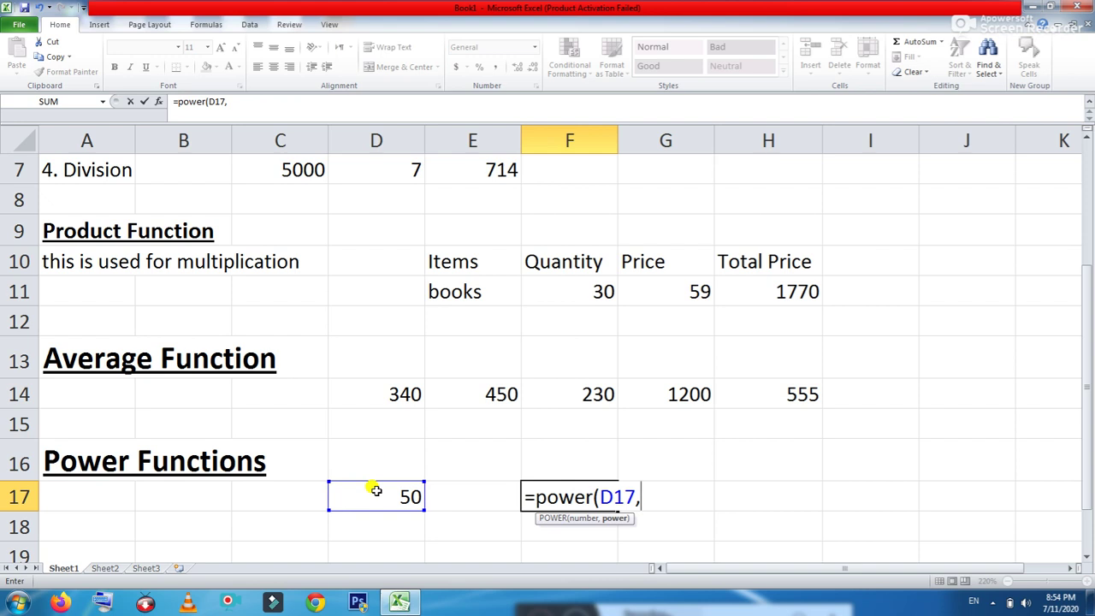
text(4)
key(Return)
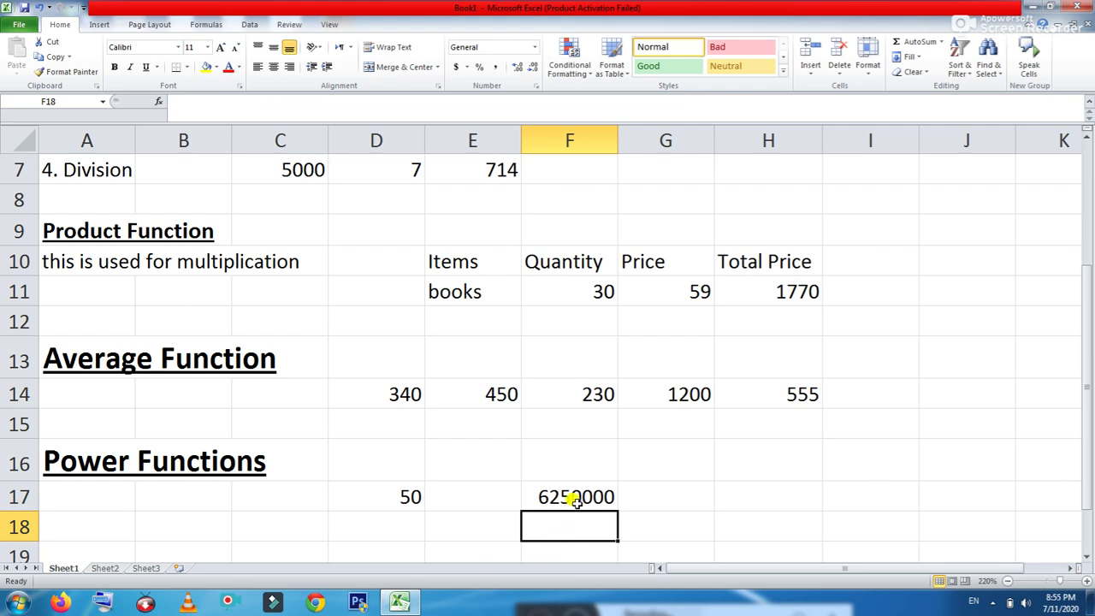
click(576, 503)
Step: Enter the formula =power(D17,1) in cell G17 to raise the value in D17 to the power of 1
click(655, 505)
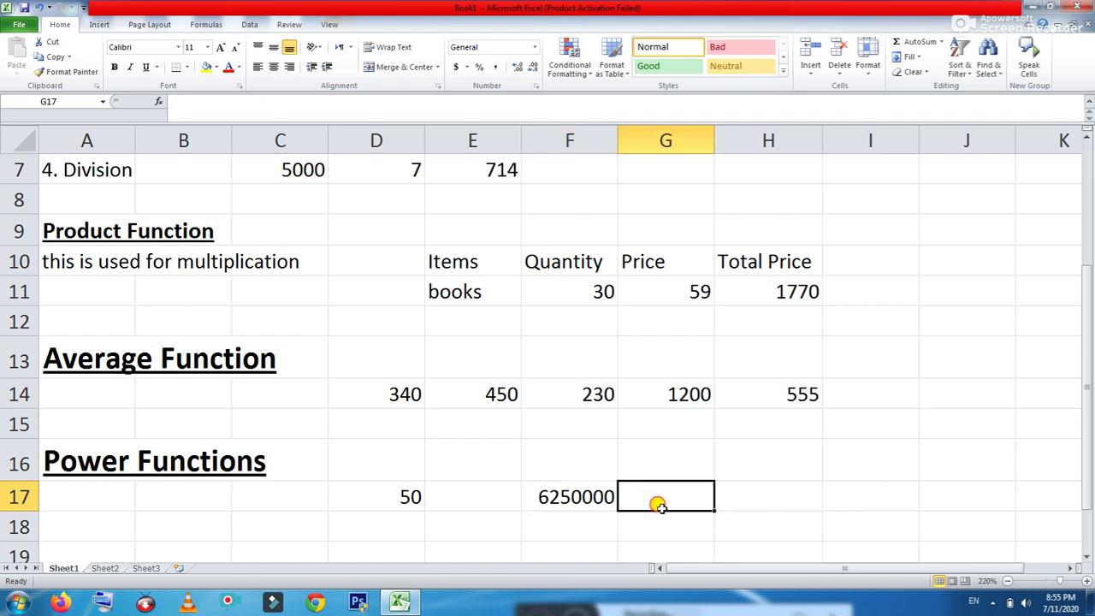
text(=)
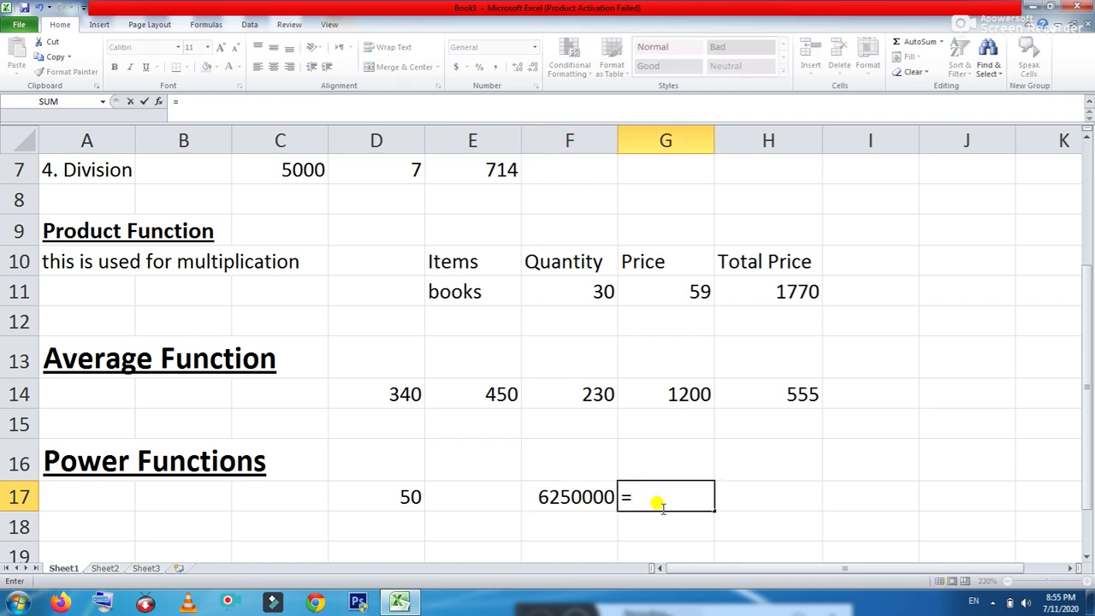
text(power()
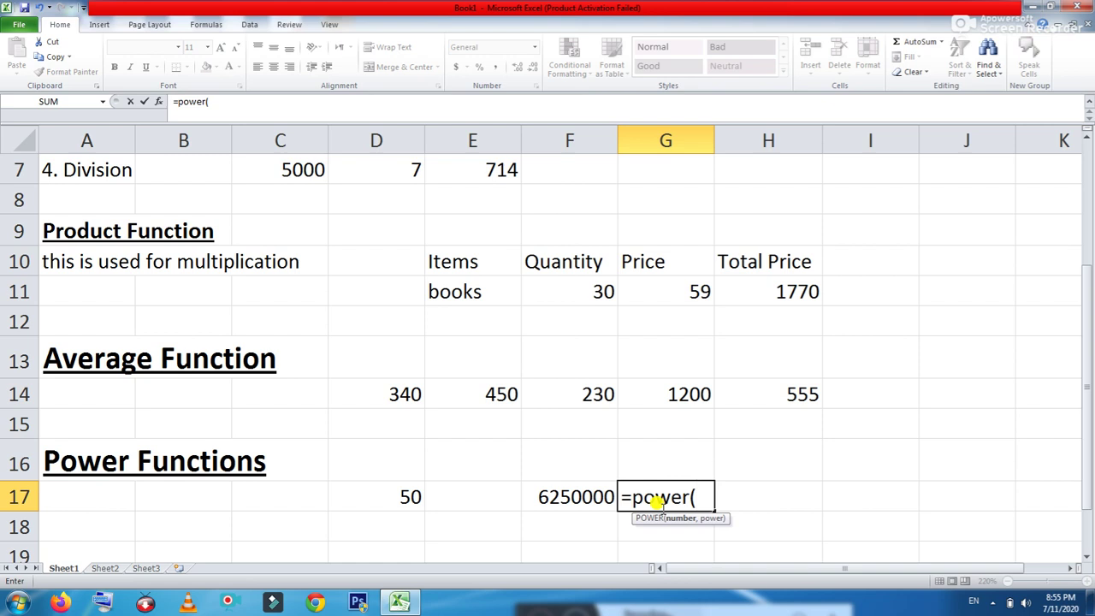
click(396, 498)
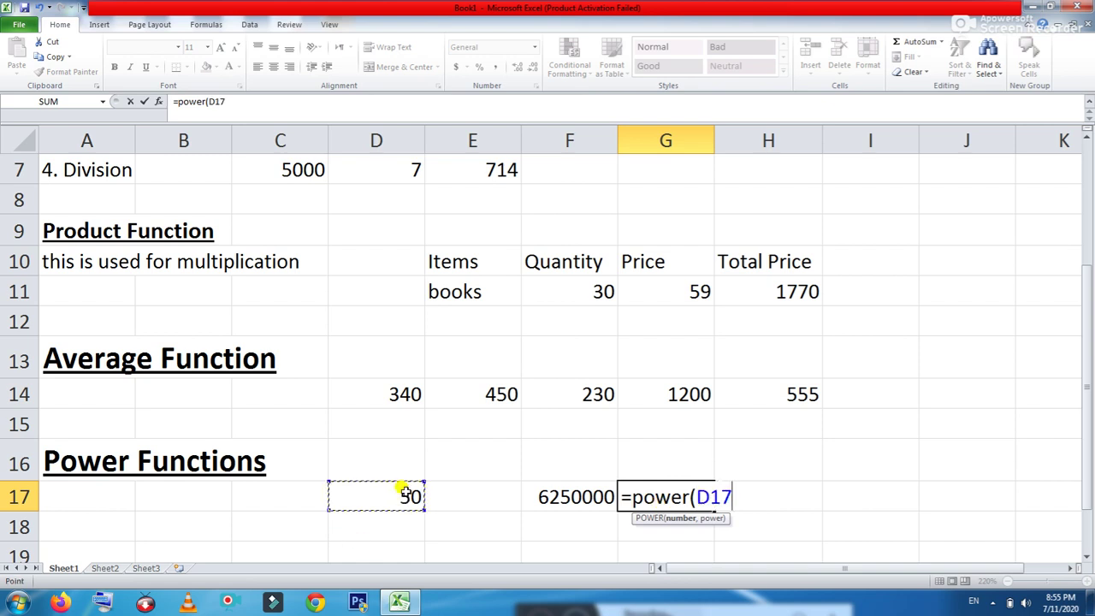
text(,)
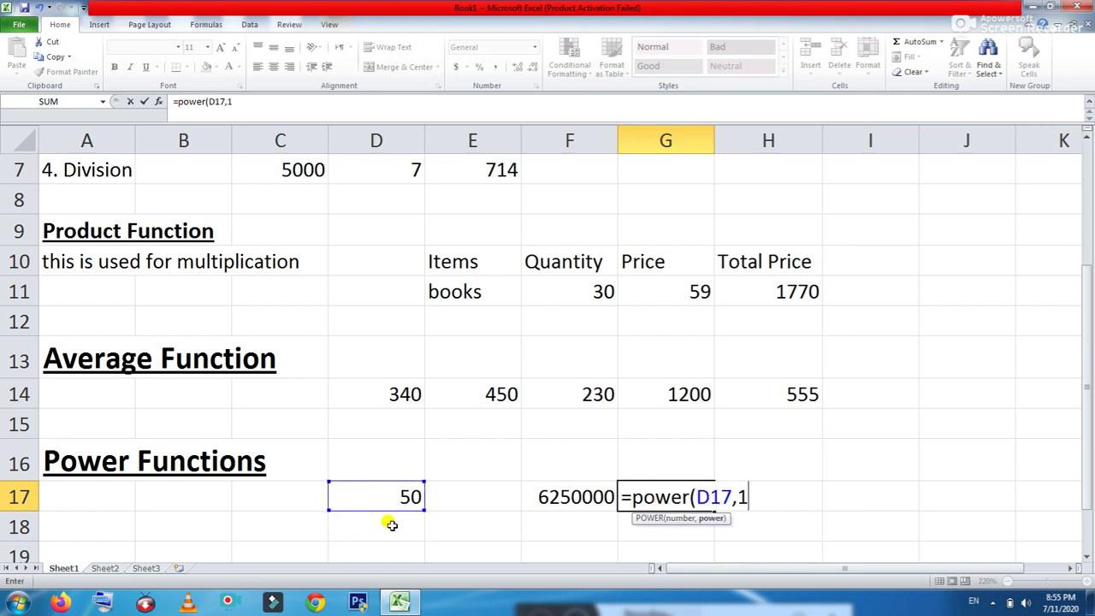
text(1))
key(Return)
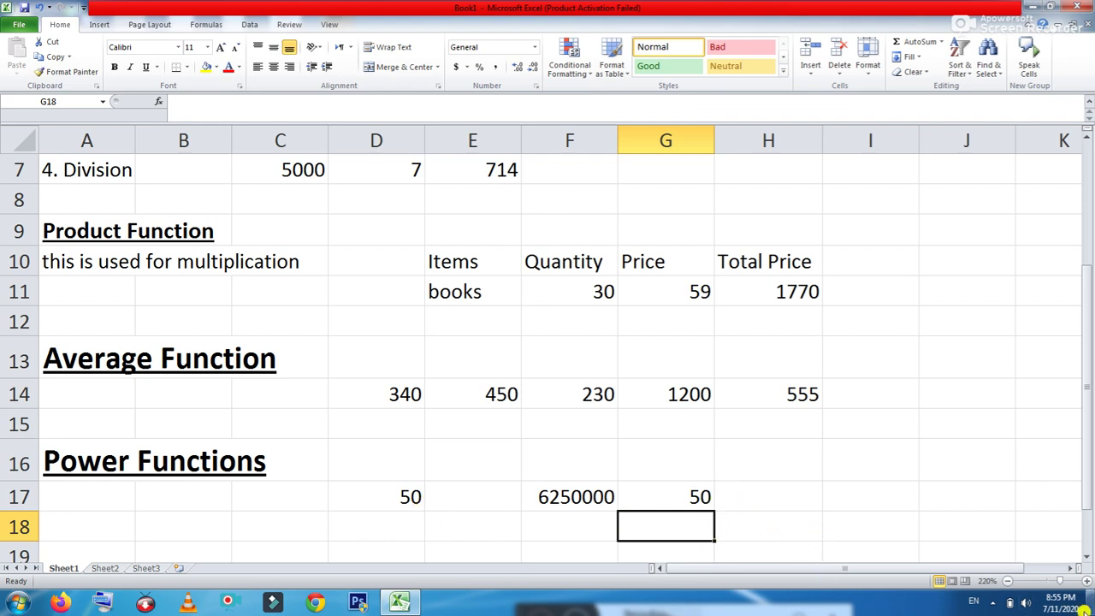
Step: Enter the heading "SQRT Function" in cell A19, below the Power Functions block
scroll(452, 520, down, 3)
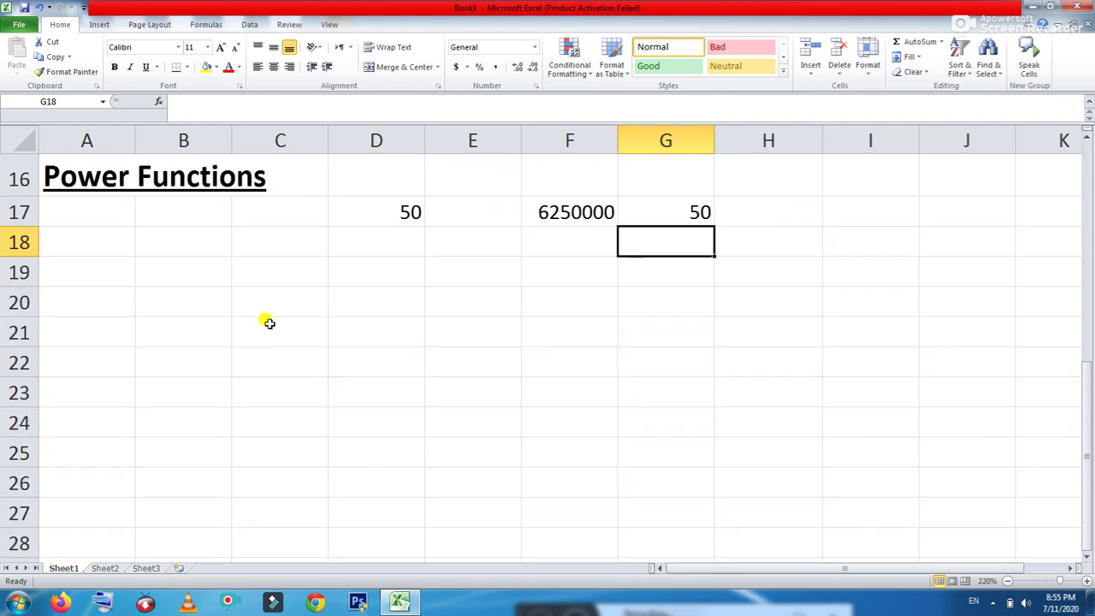
click(99, 283)
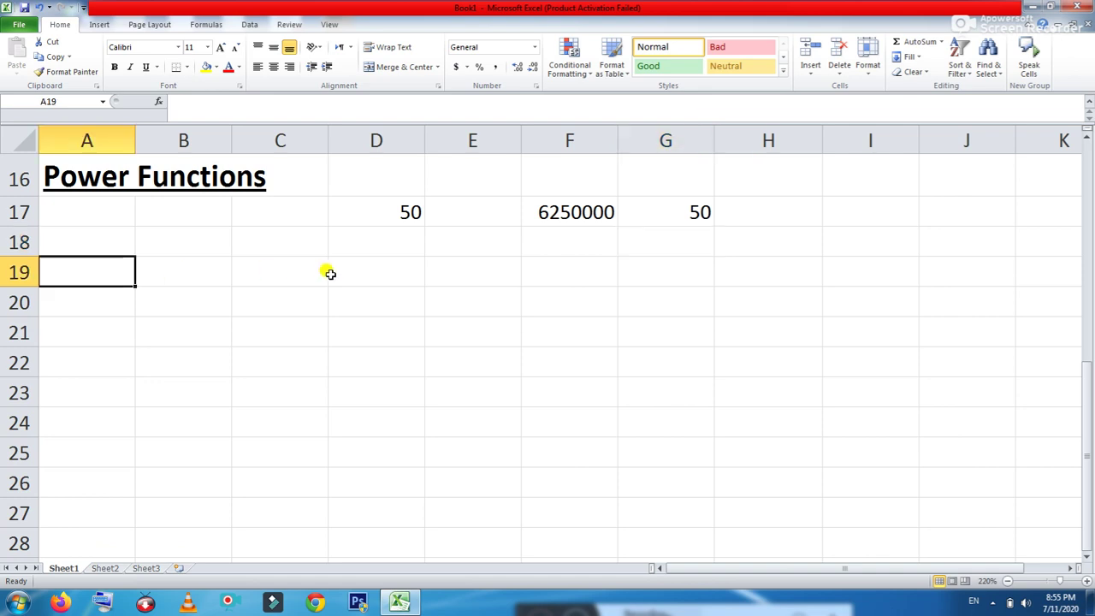
text(SQR)
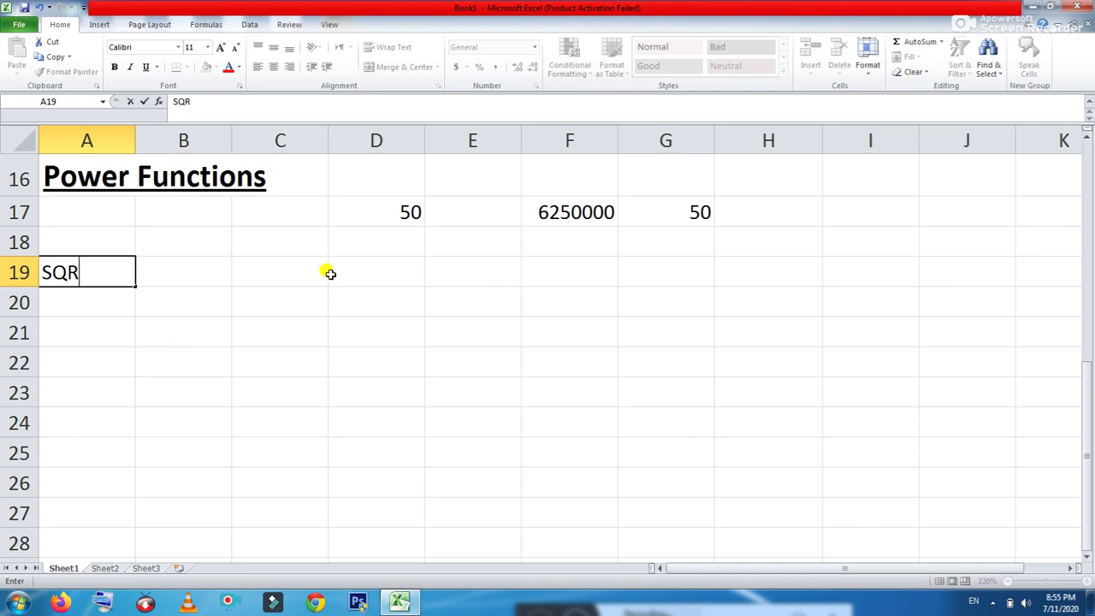
text(T Function)
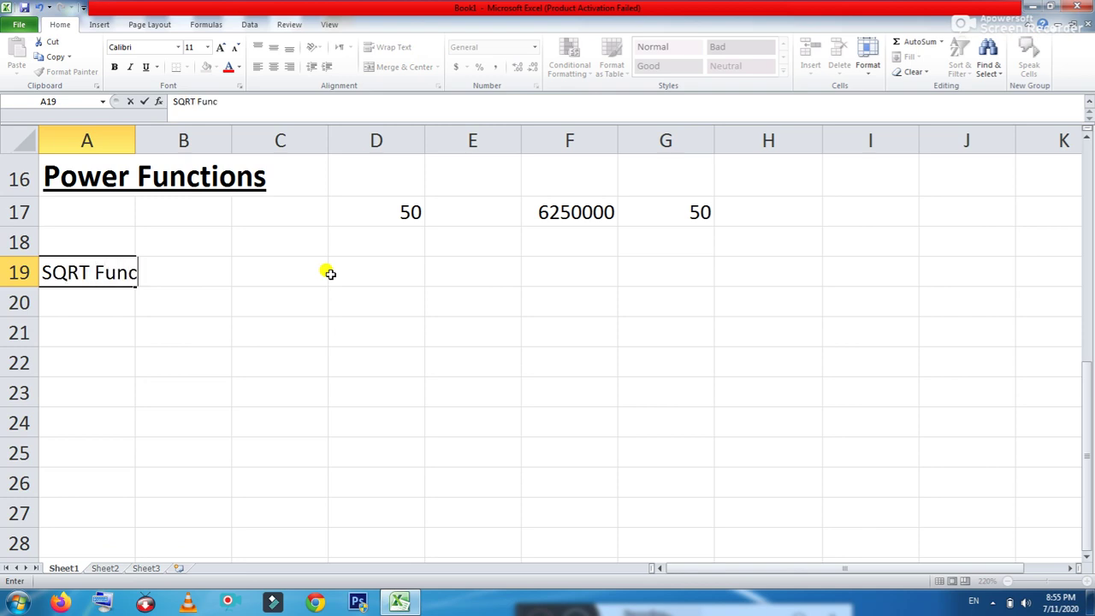
key(Return)
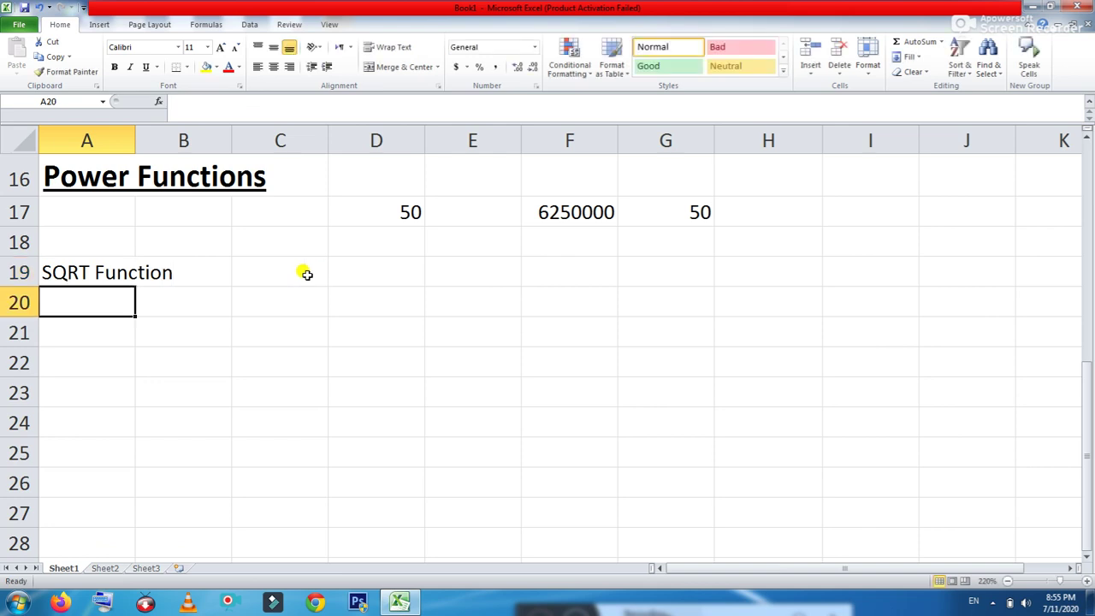
Step: Format the heading in cell A19 as bold and underlined, with the font size raised to 18
click(75, 264)
click(114, 68)
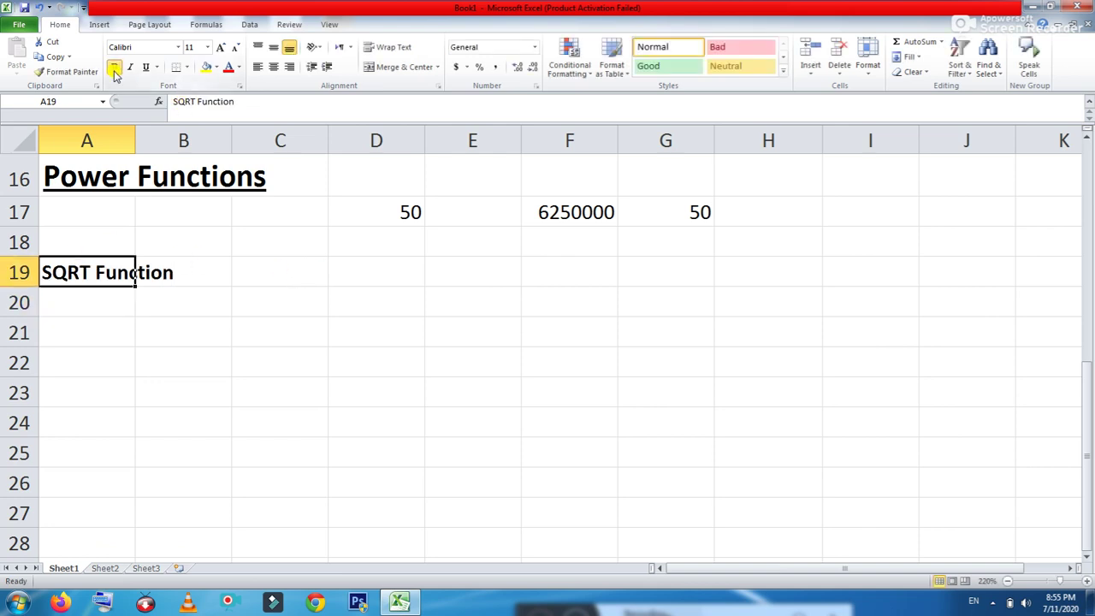
click(146, 67)
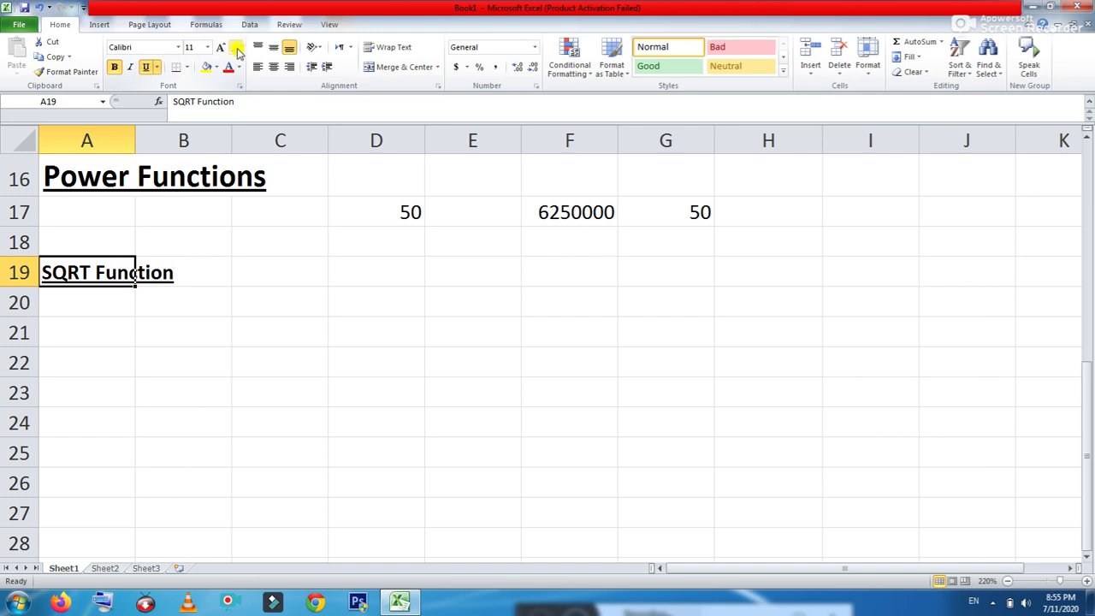
click(219, 47)
click(219, 46)
click(219, 46)
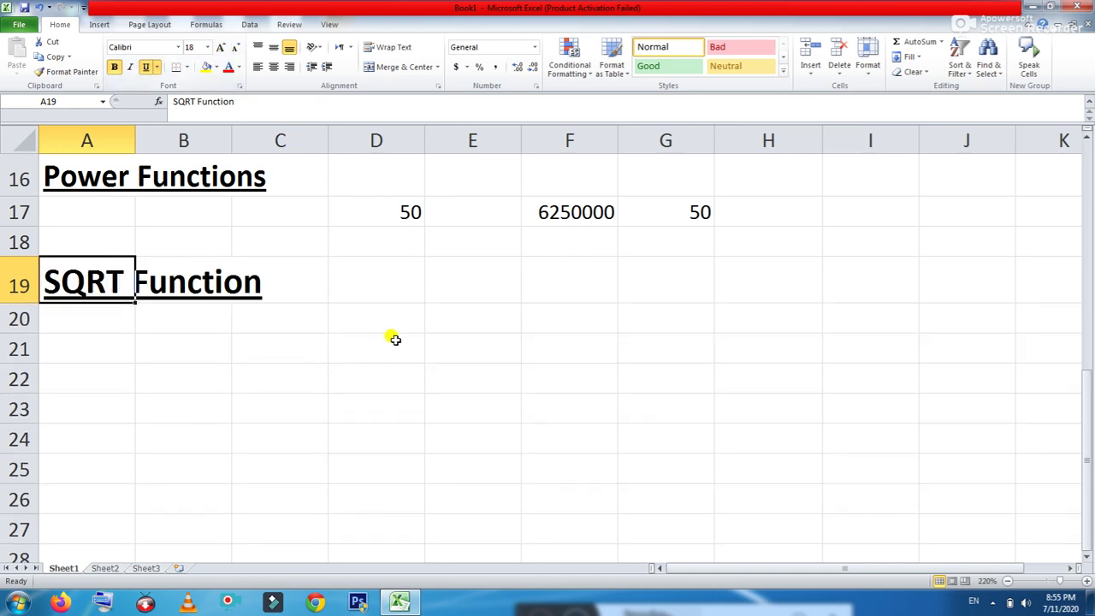
Step: Enter the value 12 in cell E20, below the SQRT heading
click(442, 311)
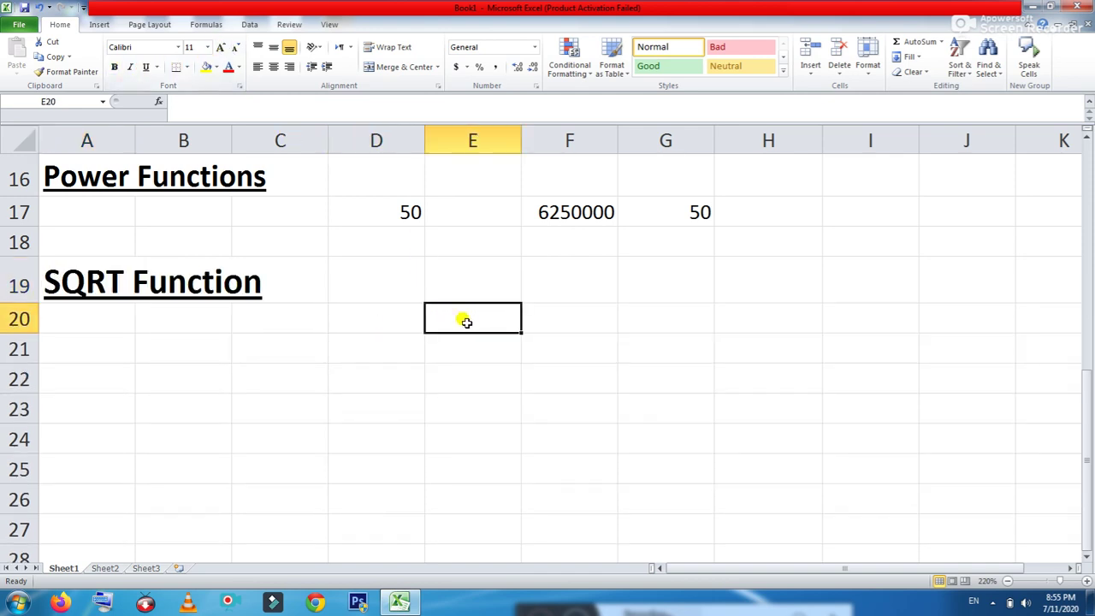
text(12)
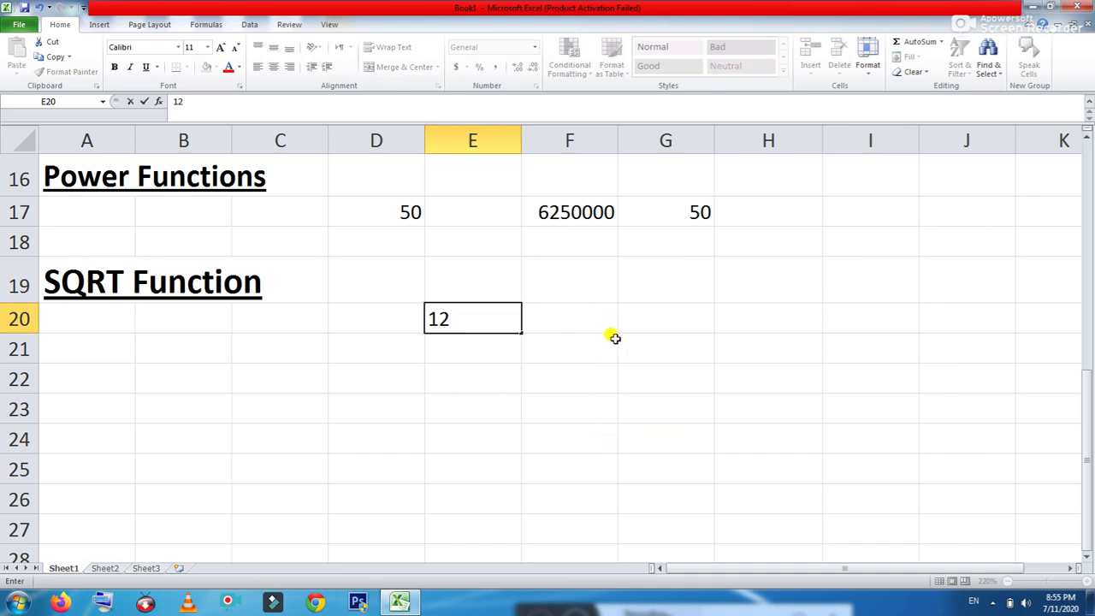
key(Tab)
Step: Enter the formula =sqrt(E20) in cell G20 to calculate the square root of the value in E20
click(659, 318)
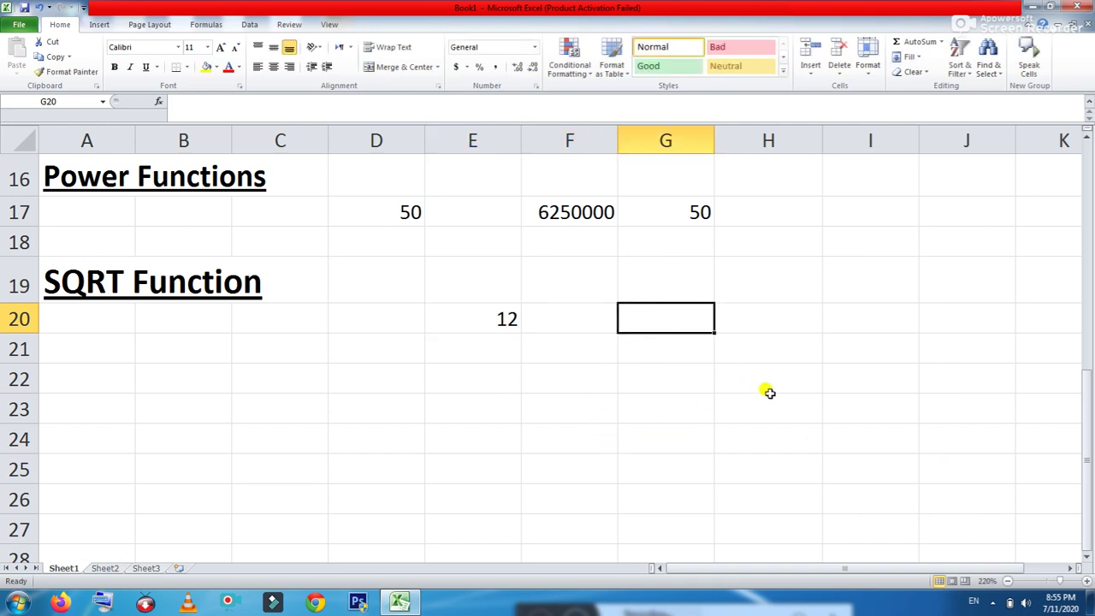
text(=)
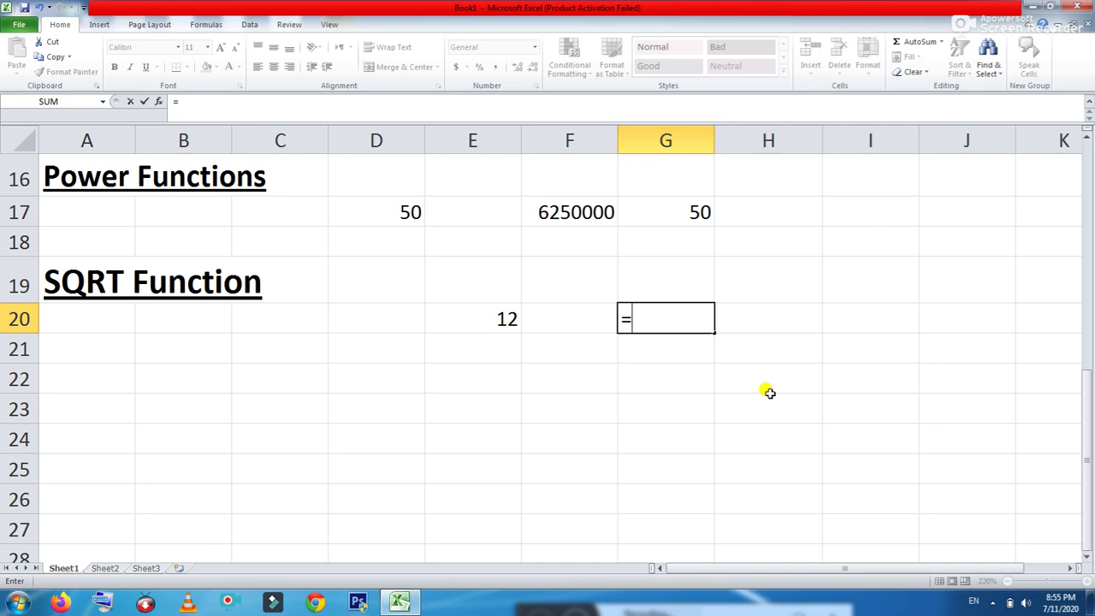
text(sq)
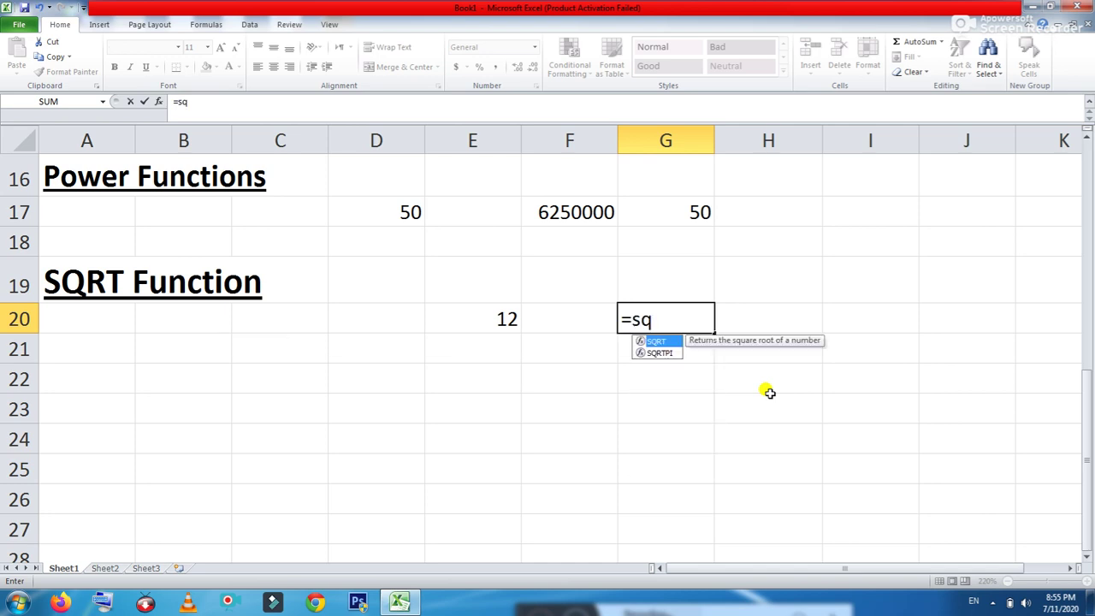
text(rt()
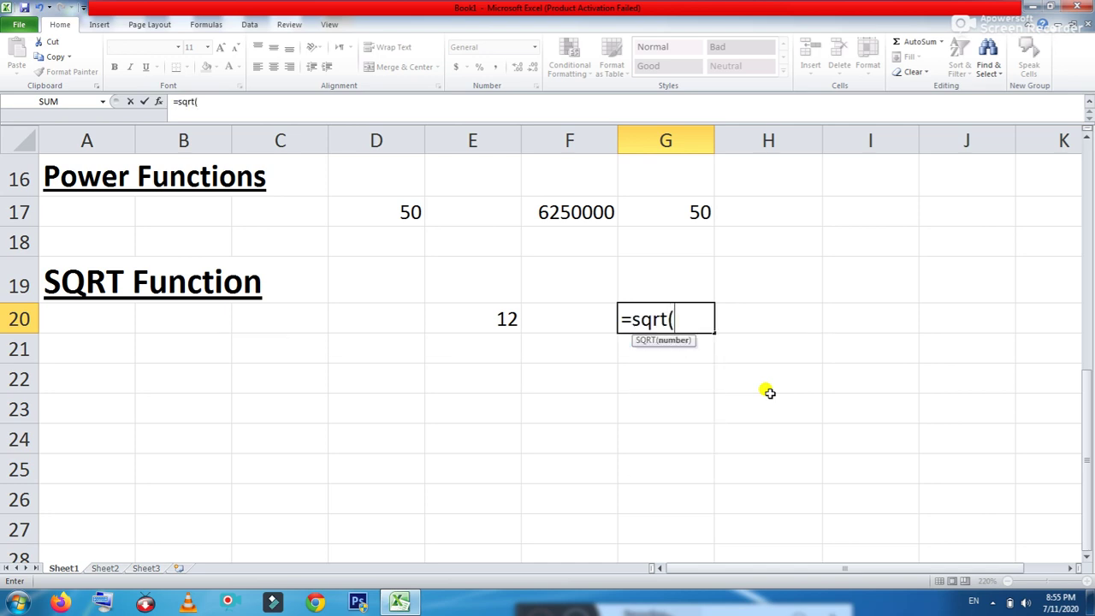
click(489, 319)
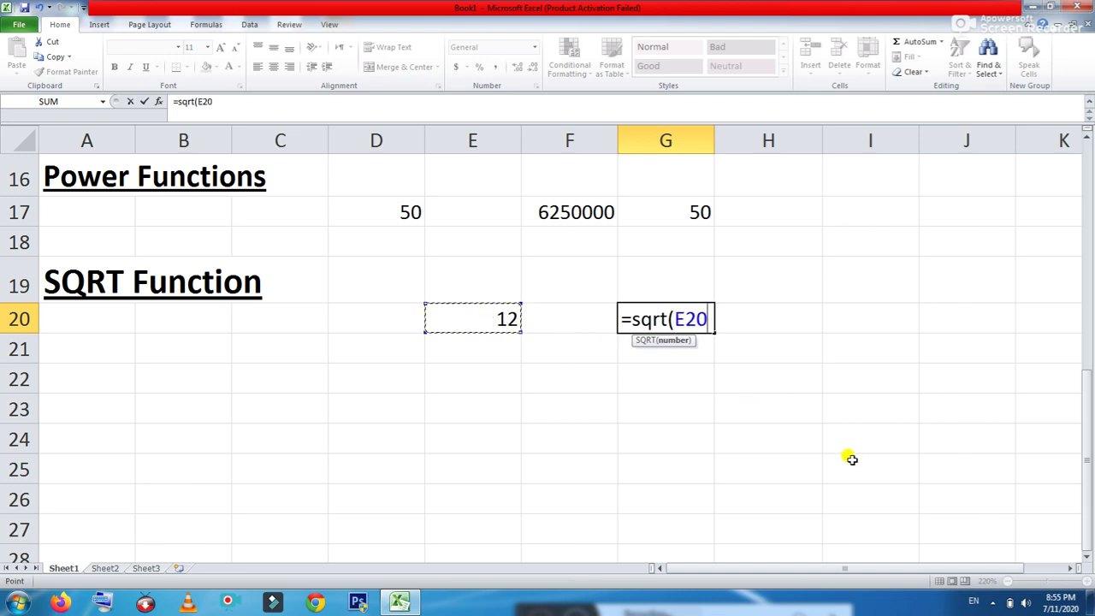
text())
key(Return)
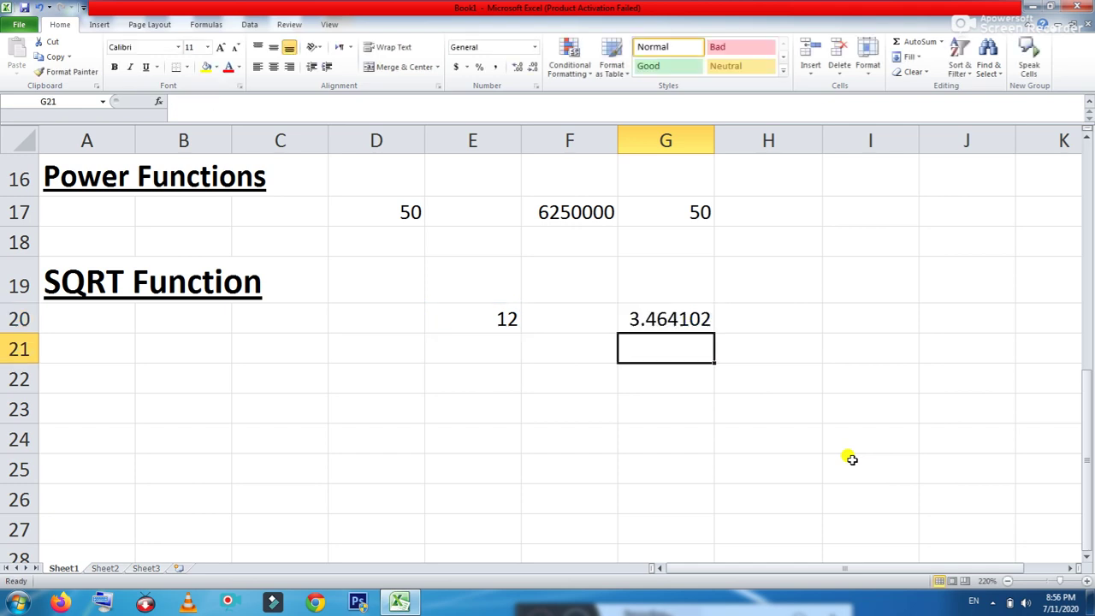
Step: Inspect the SQRT formula in cell G20, keeping it as it is
click(656, 322)
text(2)
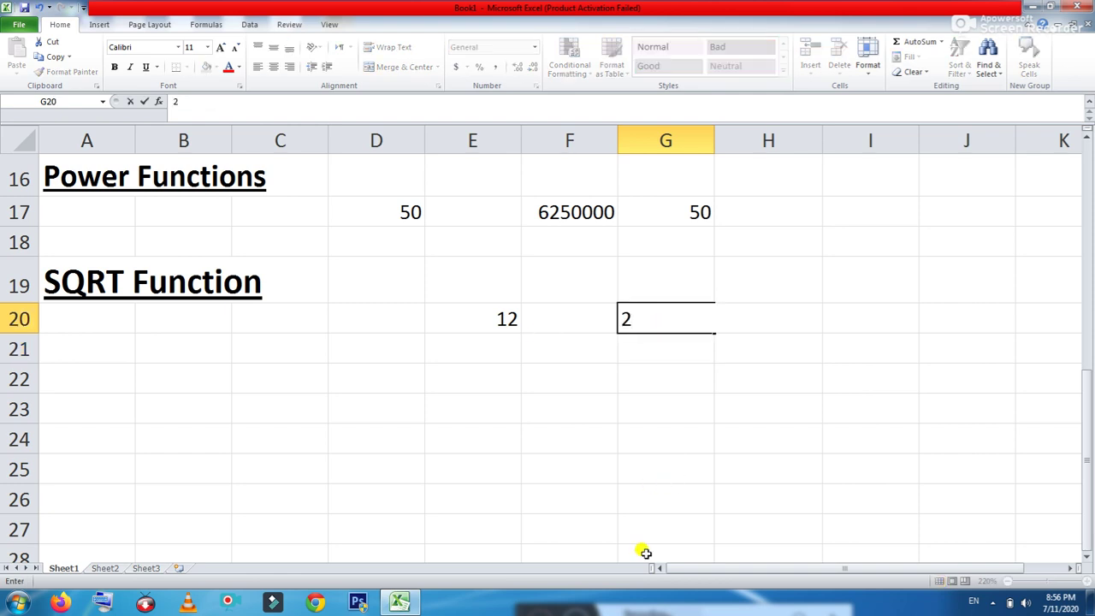
key(Escape)
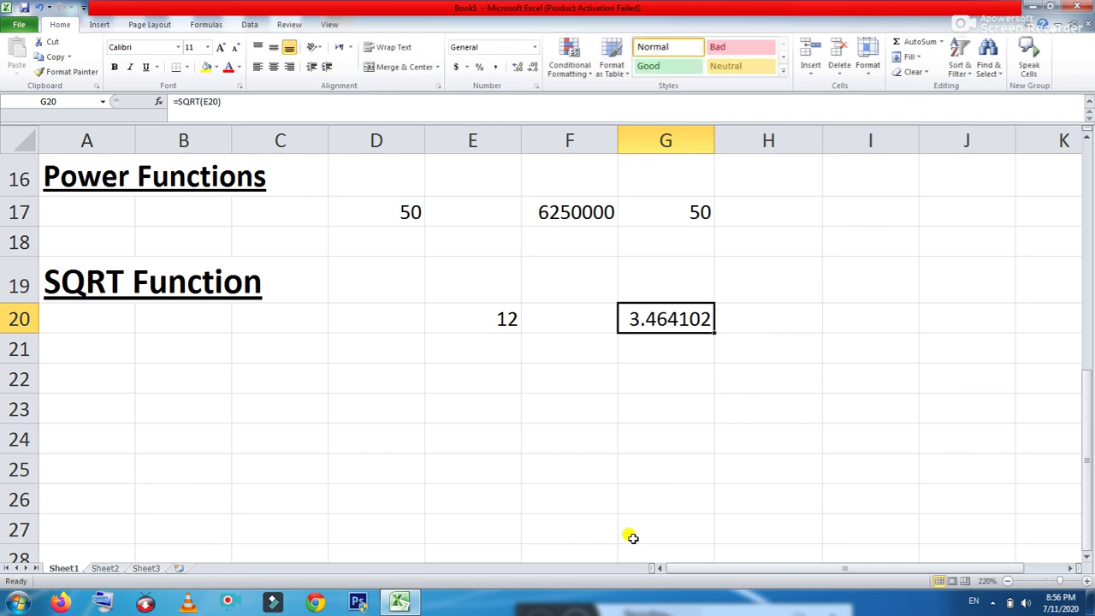
key(F2)
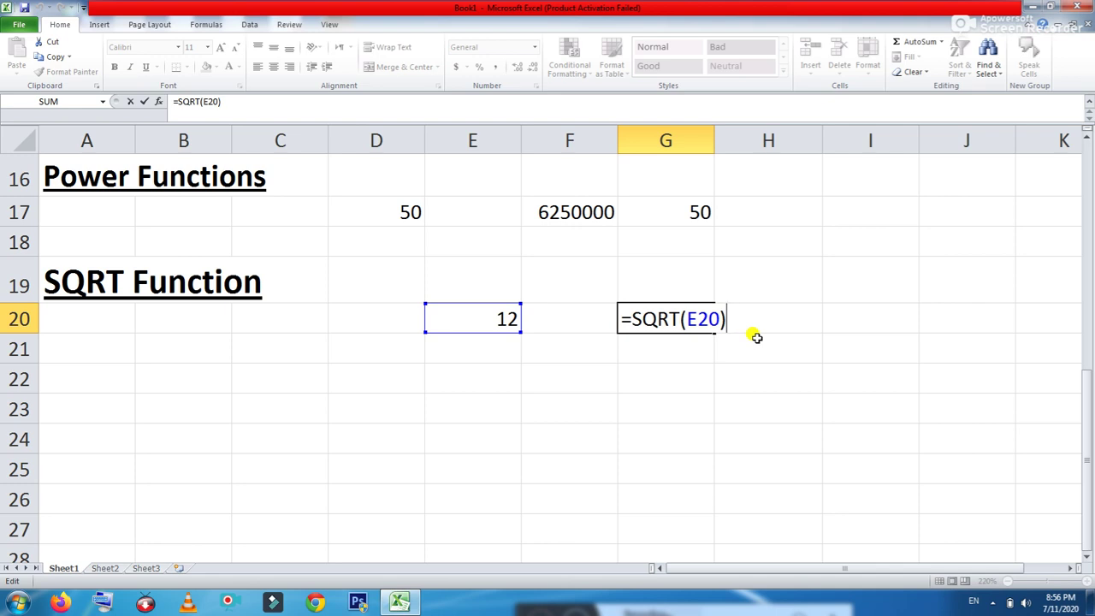
key(Return)
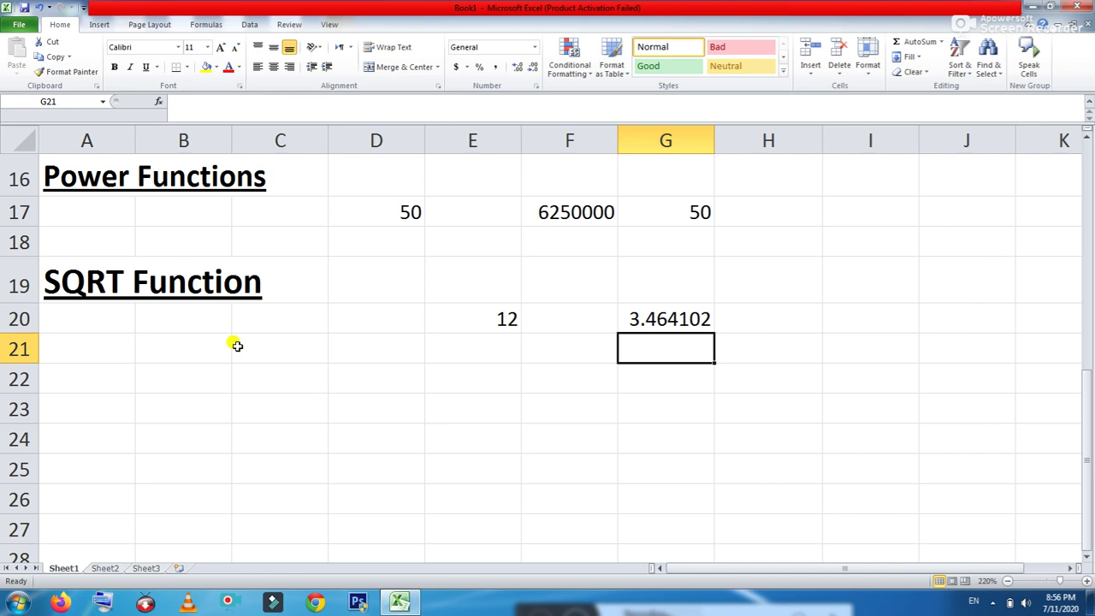
Step: Enter the heading "Maximum Function" in cell A22, below the SQRT block
click(94, 381)
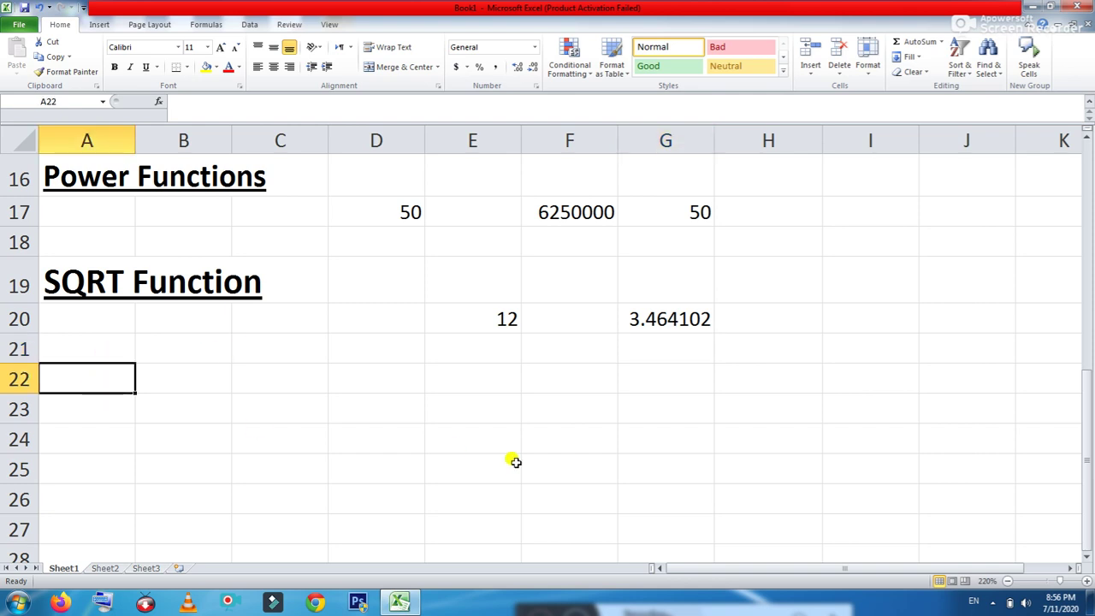
text(Madi)
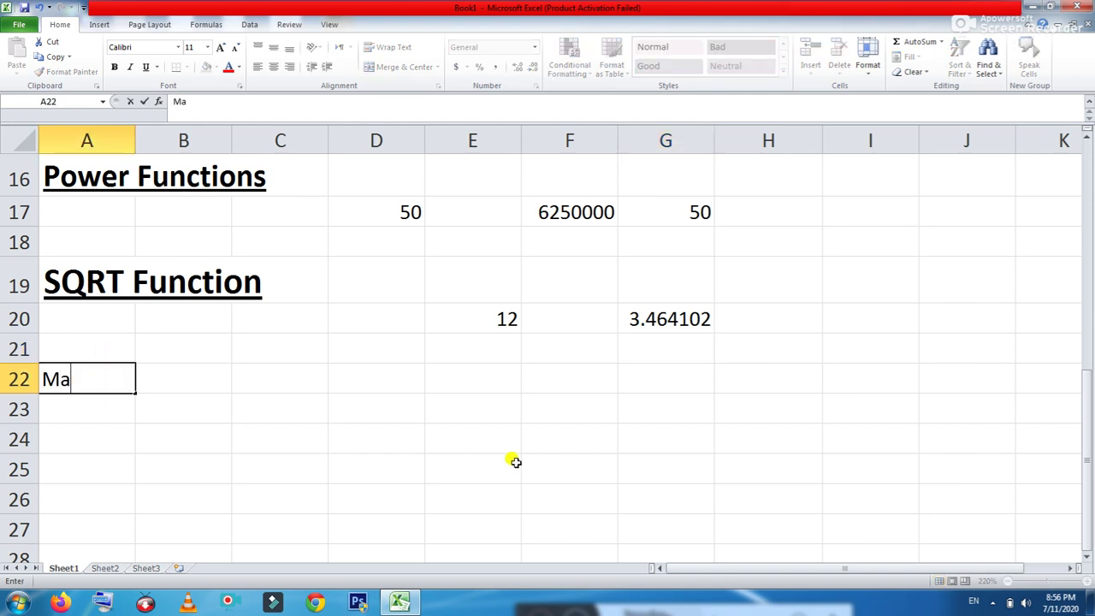
key(BackSpace)
key(BackSpace)
text(x)
text(um)
key(BackSpace)
key(BackSpace)
text(imum Fucn)
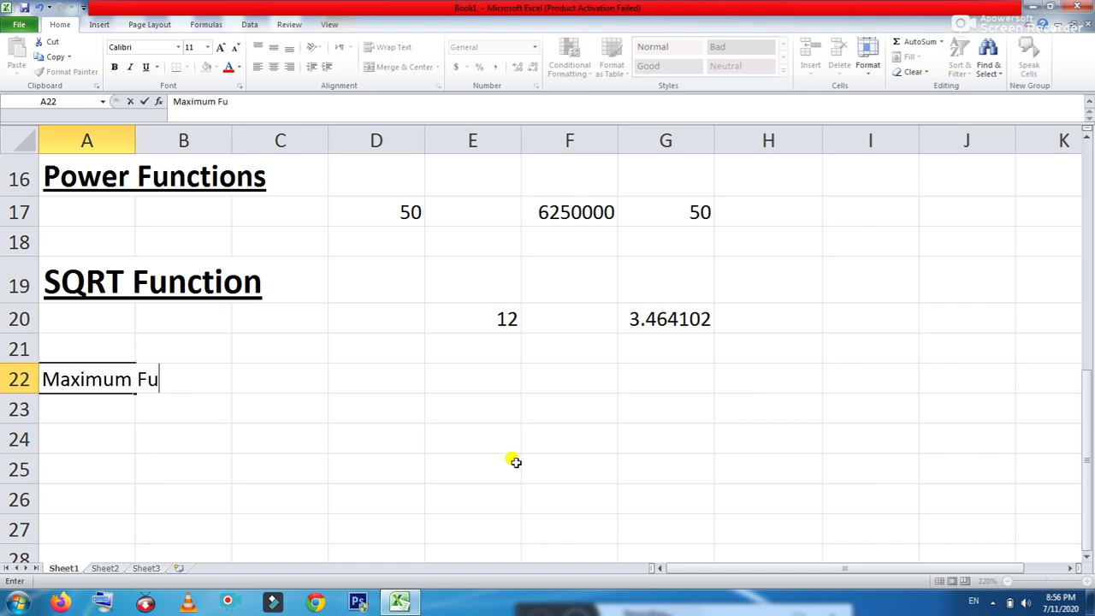
key(BackSpace)
text(nction)
key(Return)
Step: Enter the heading "Minimum Function" in cell A25, three rows below the Maximum Function heading
key(Down)
key(Down)
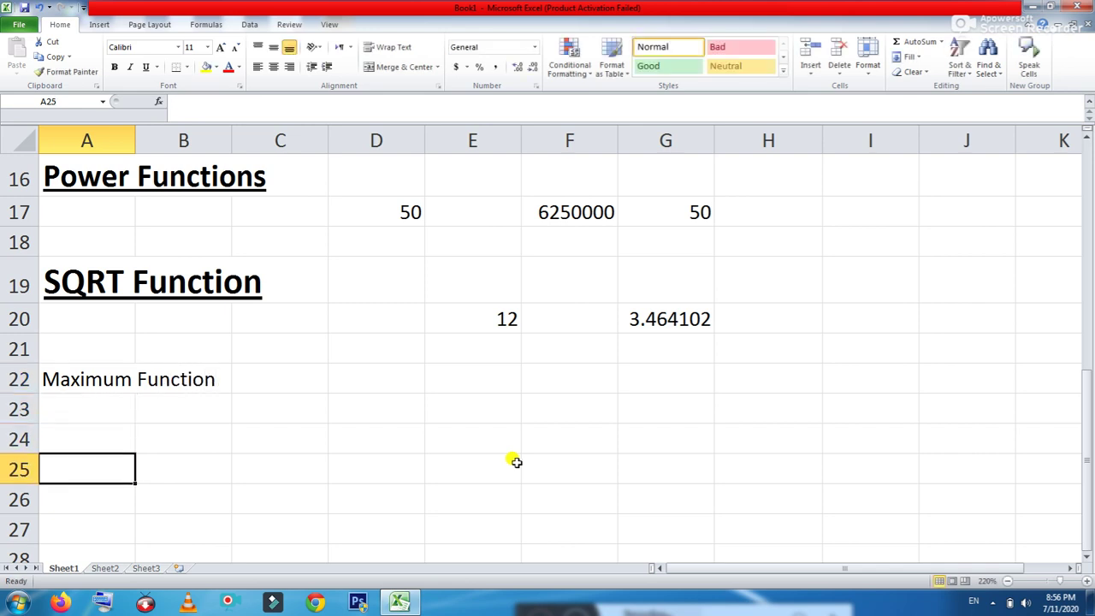
text(Minim)
key(BackSpace)
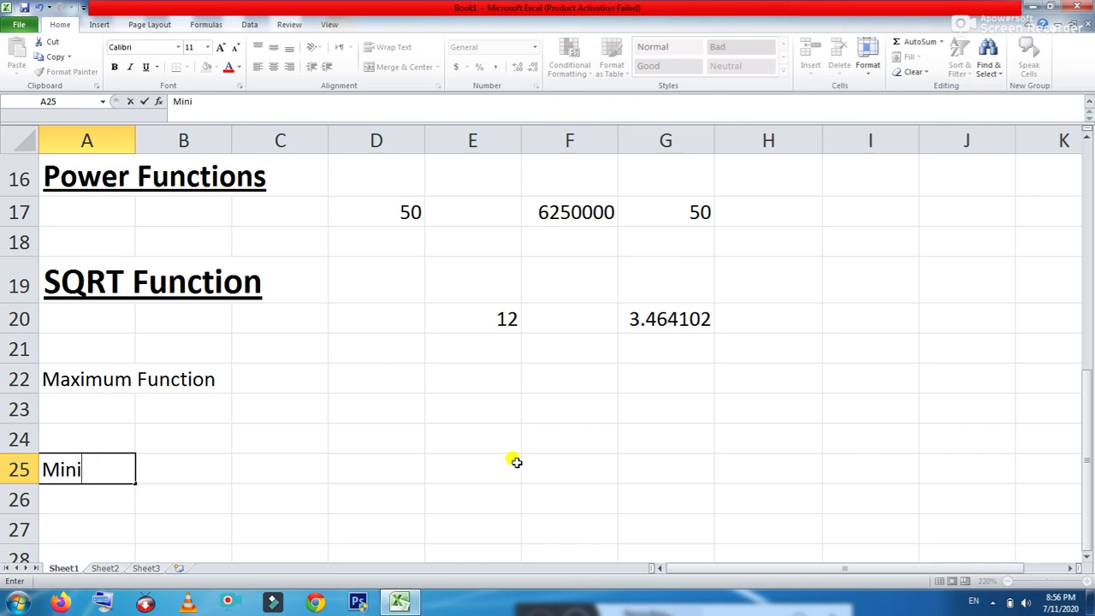
text(mum Fuc)
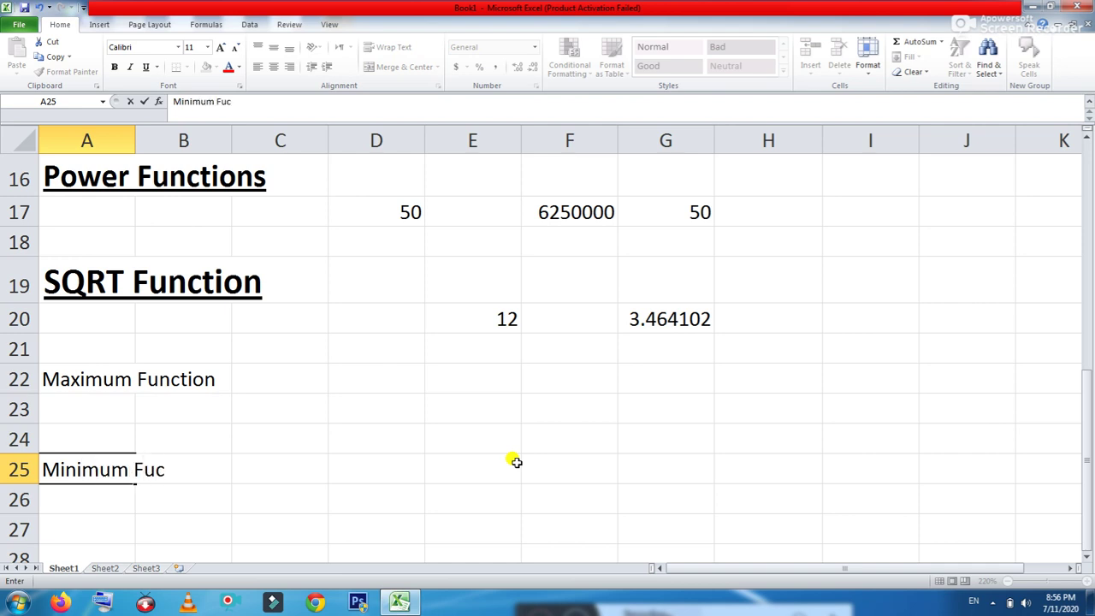
key(BackSpace)
text(nction)
key(Return)
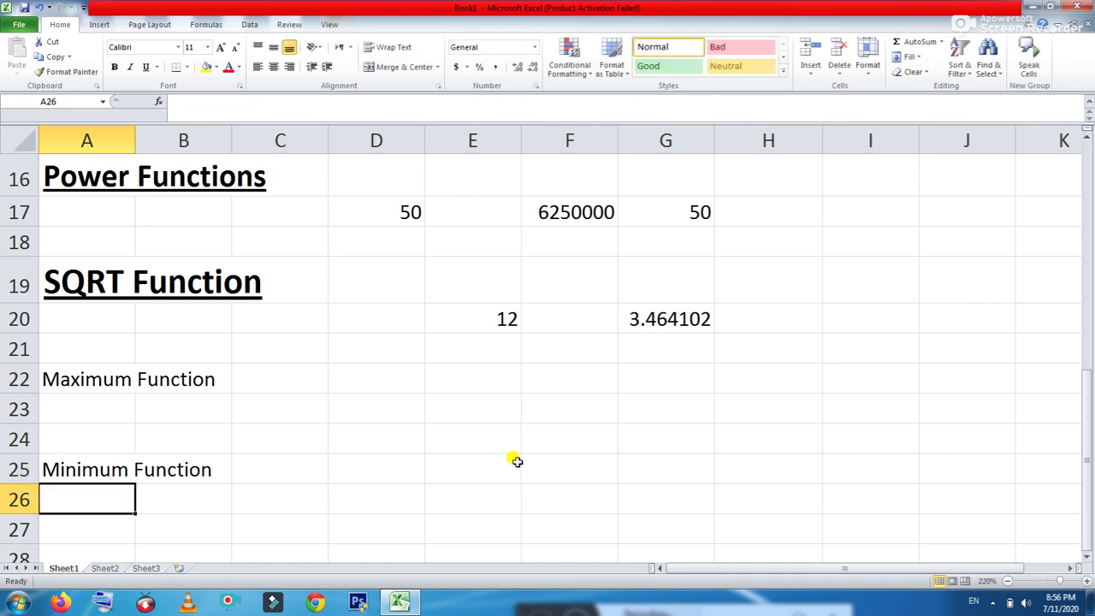
Step: Format the heading in cell A22 as bold and underlined, with the font size raised to 16
click(120, 370)
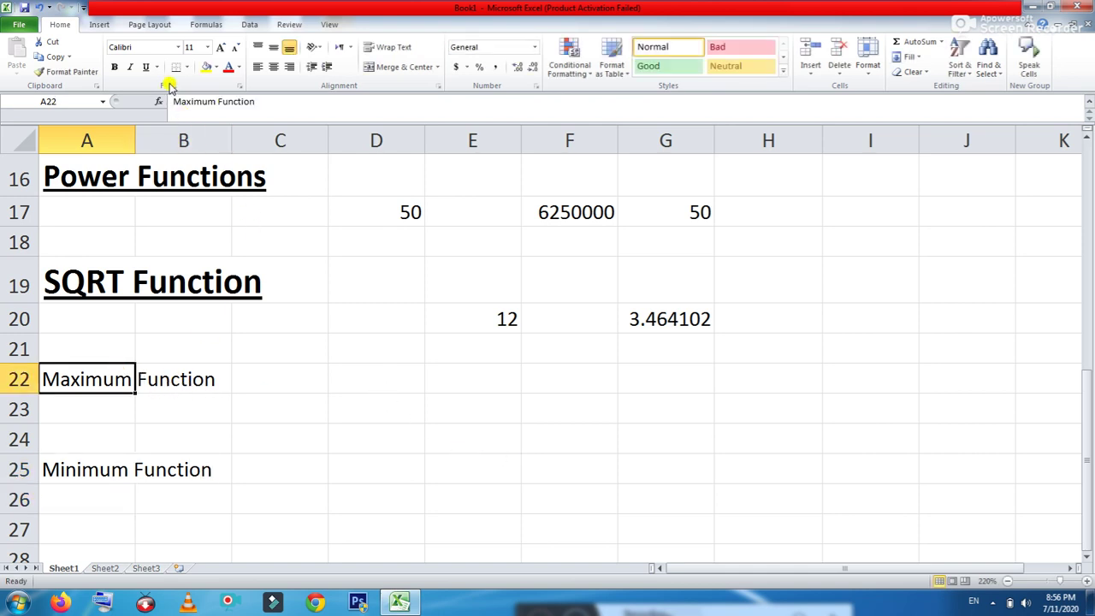
click(115, 70)
click(223, 47)
click(223, 47)
click(223, 47)
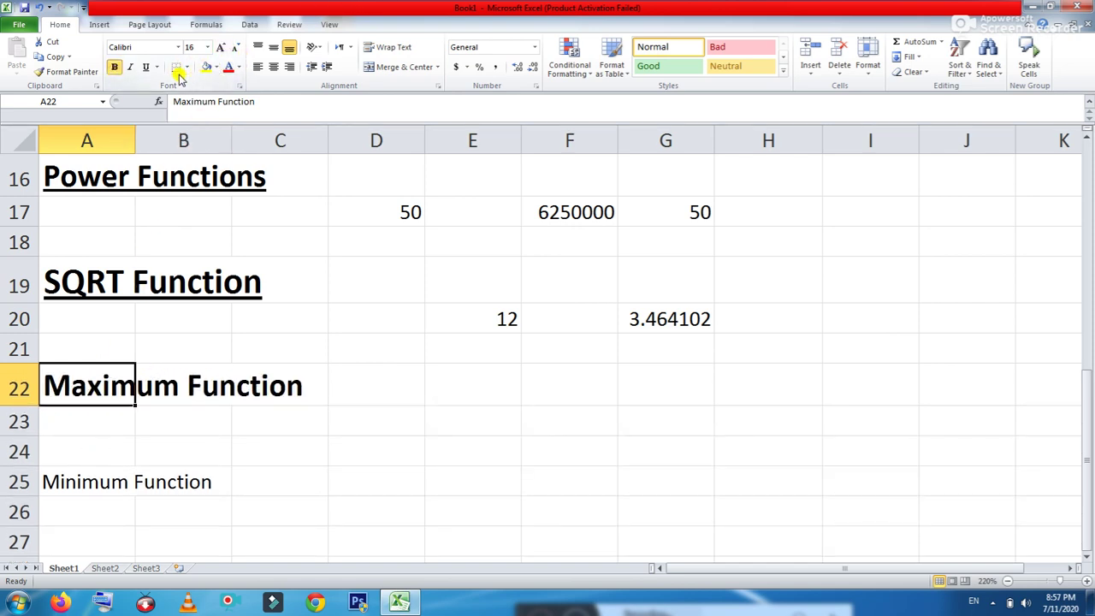
click(145, 66)
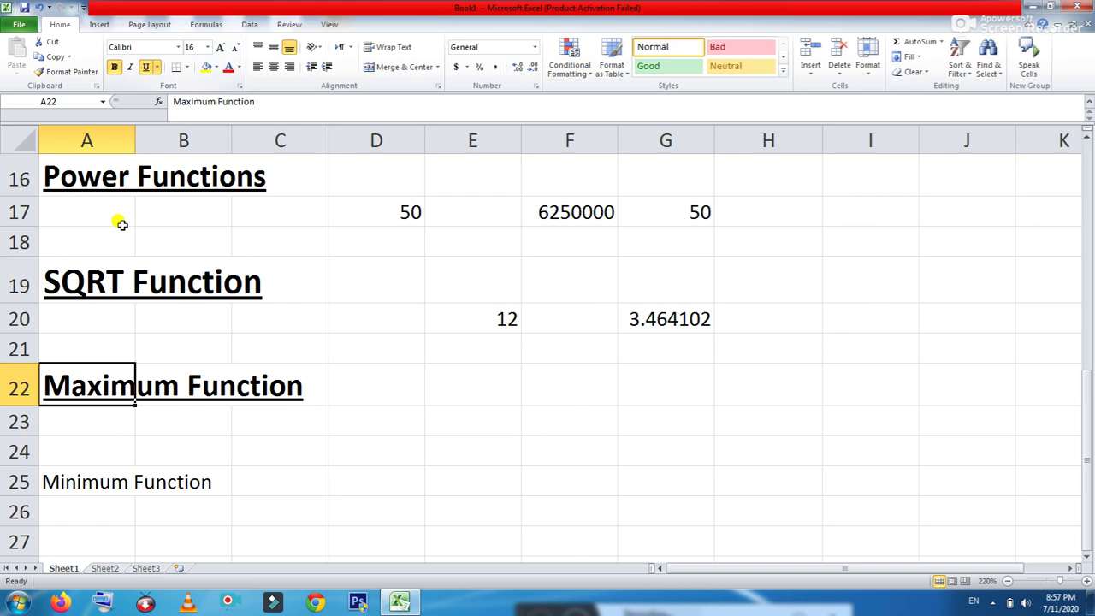
Step: Make the Minimum Function heading in cell A25 bold and enlarge its font by two size increments
click(90, 496)
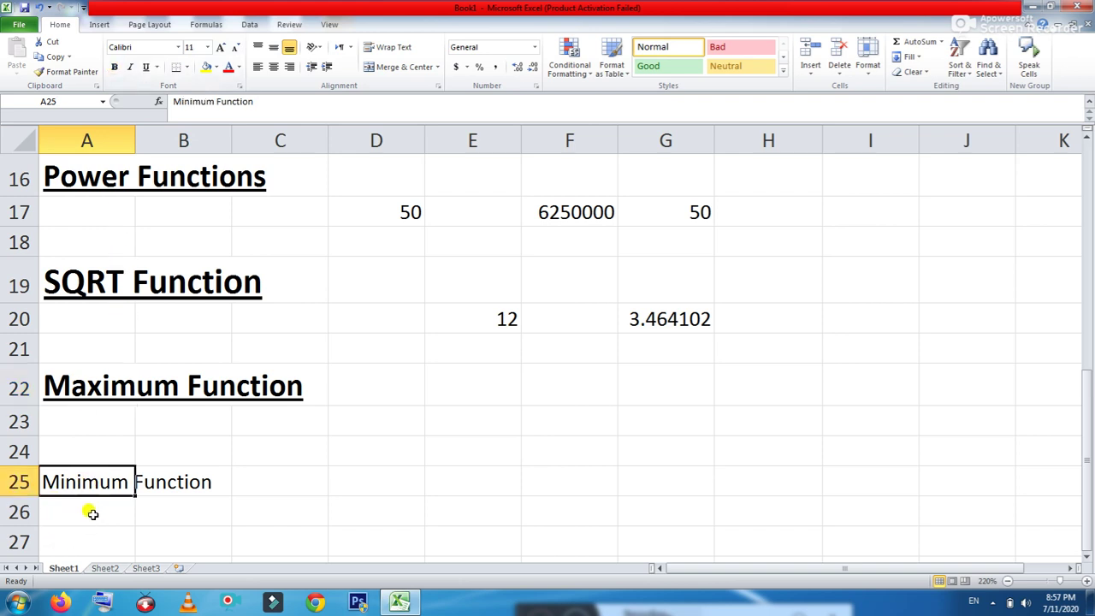
click(113, 68)
click(220, 48)
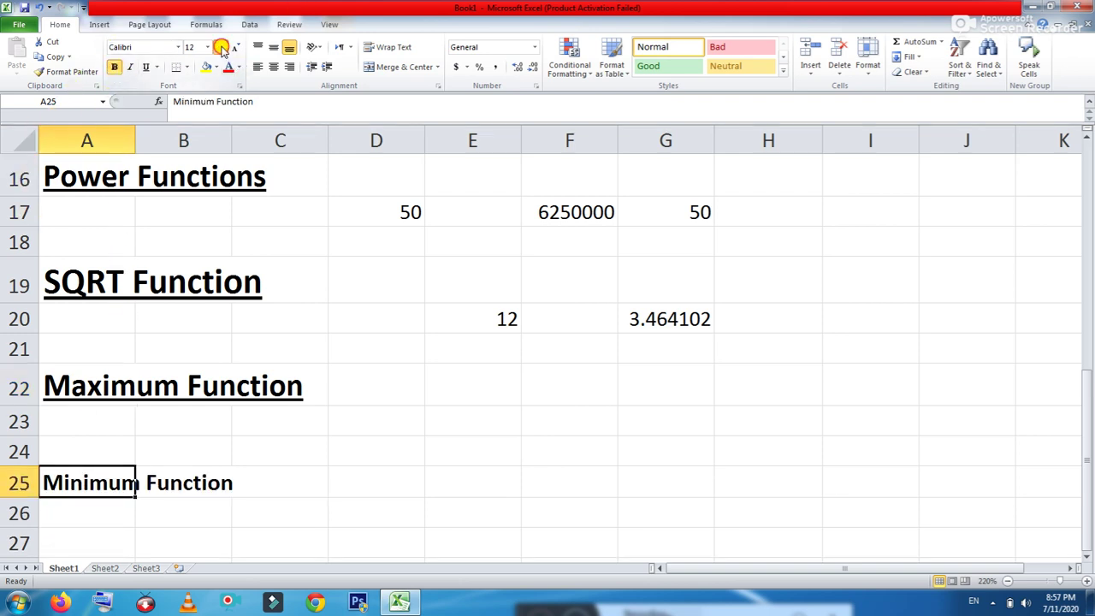
click(221, 48)
Step: Enter the values 340, 590, 233 and 11 in cells E22 to H22, beside the Maximum Function heading
click(442, 391)
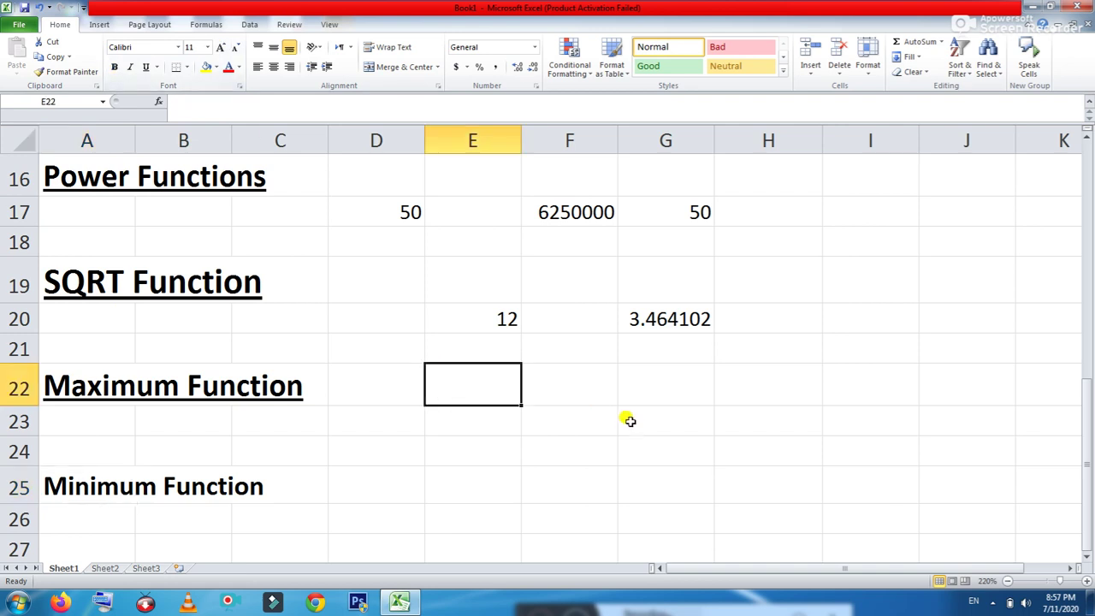
text(340)
key(Tab)
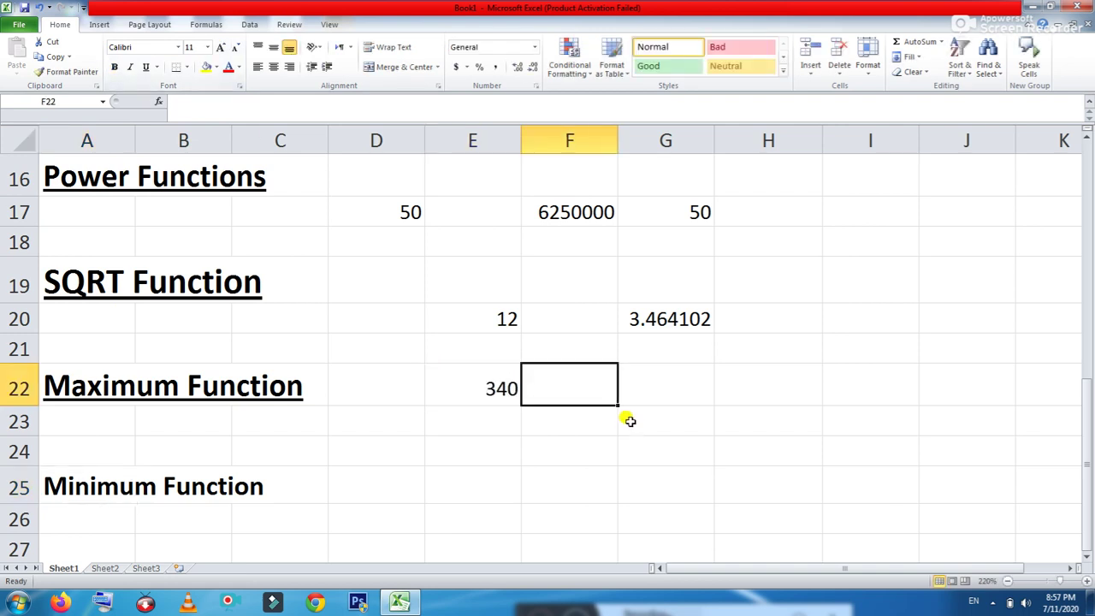
text(590)
key(Tab)
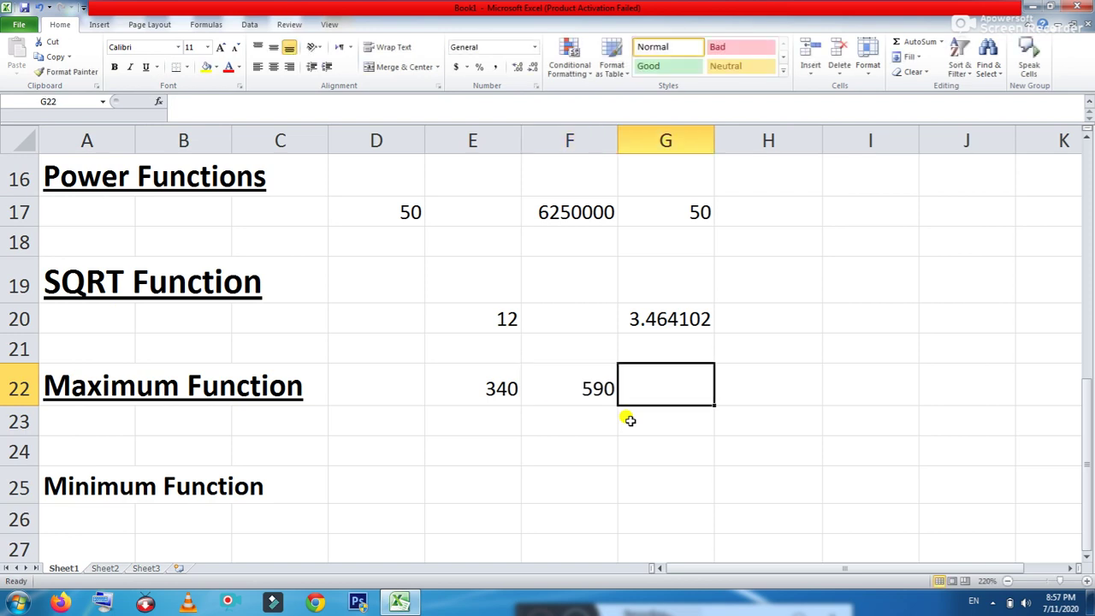
text(233)
key(Tab)
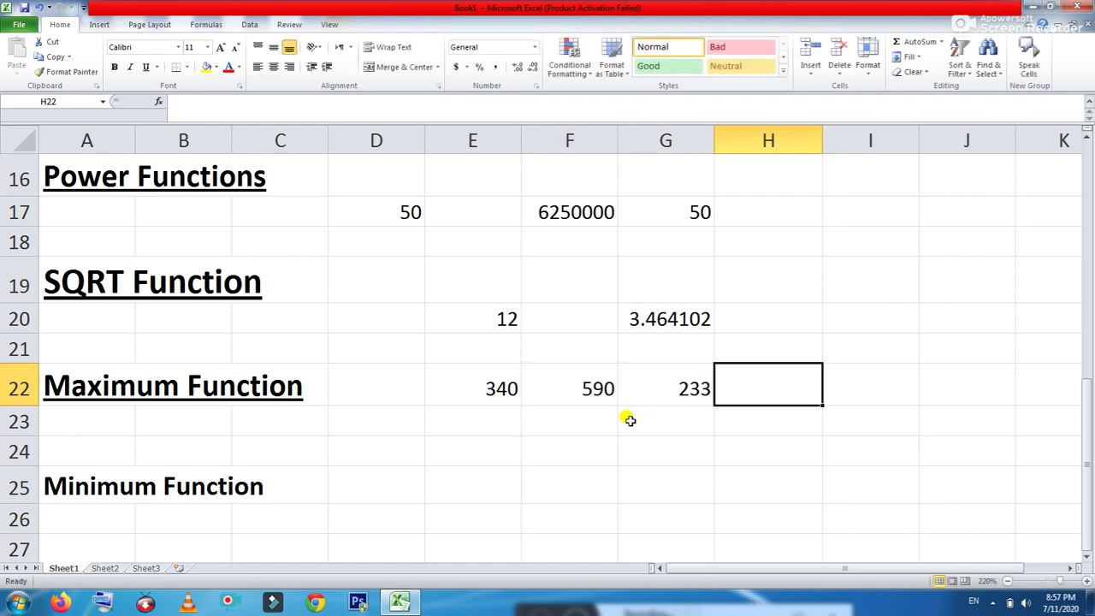
text(11)
Step: Enter the formula =max(E22:H22) in cell I22 to return the largest of the four values
click(898, 399)
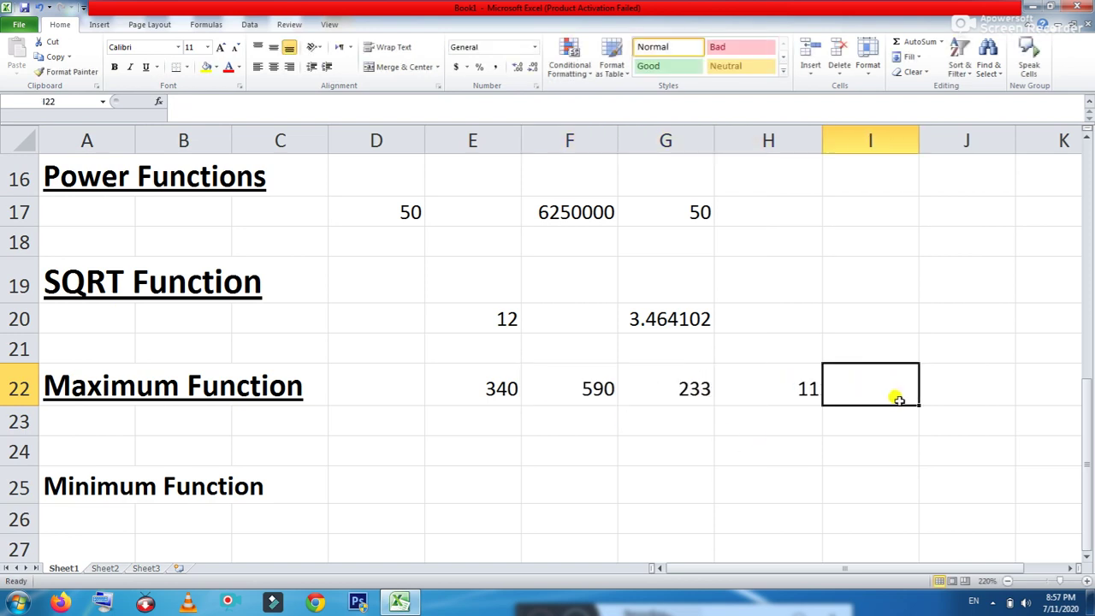
text(=)
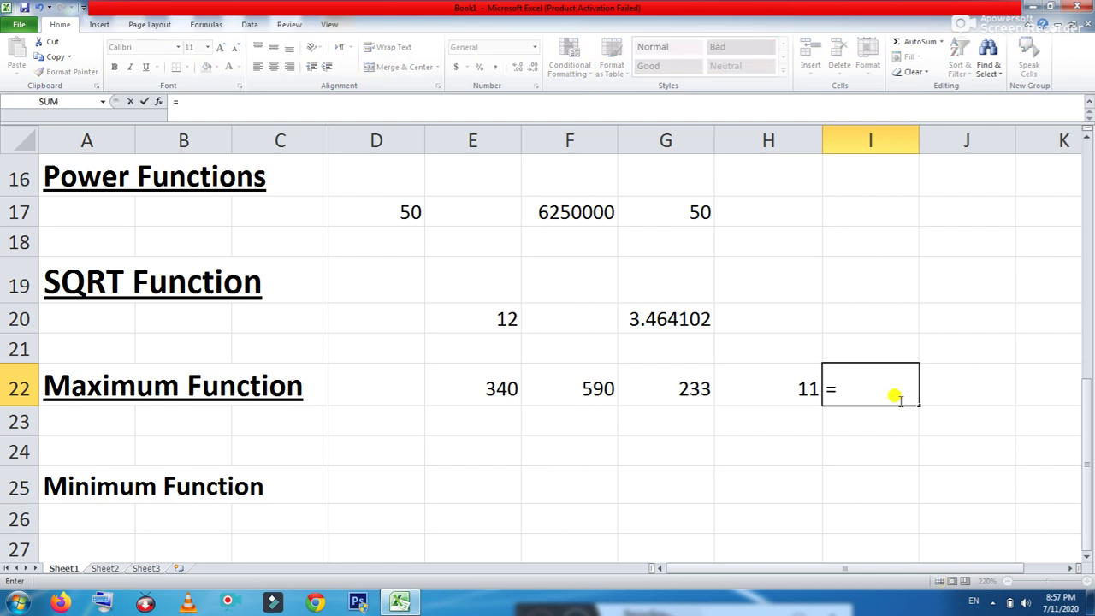
text(max)
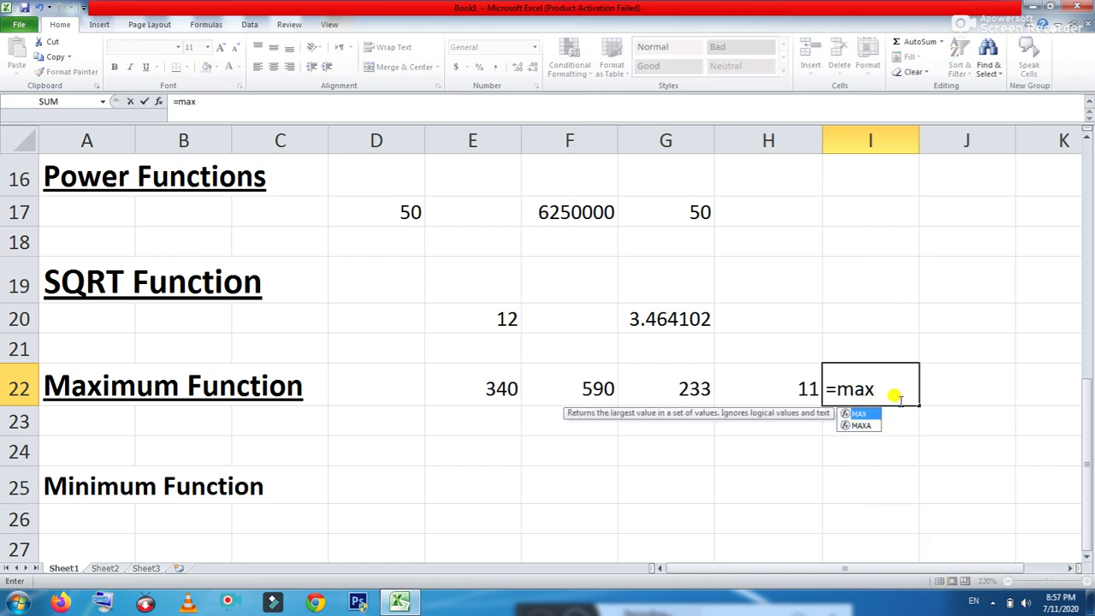
text(()
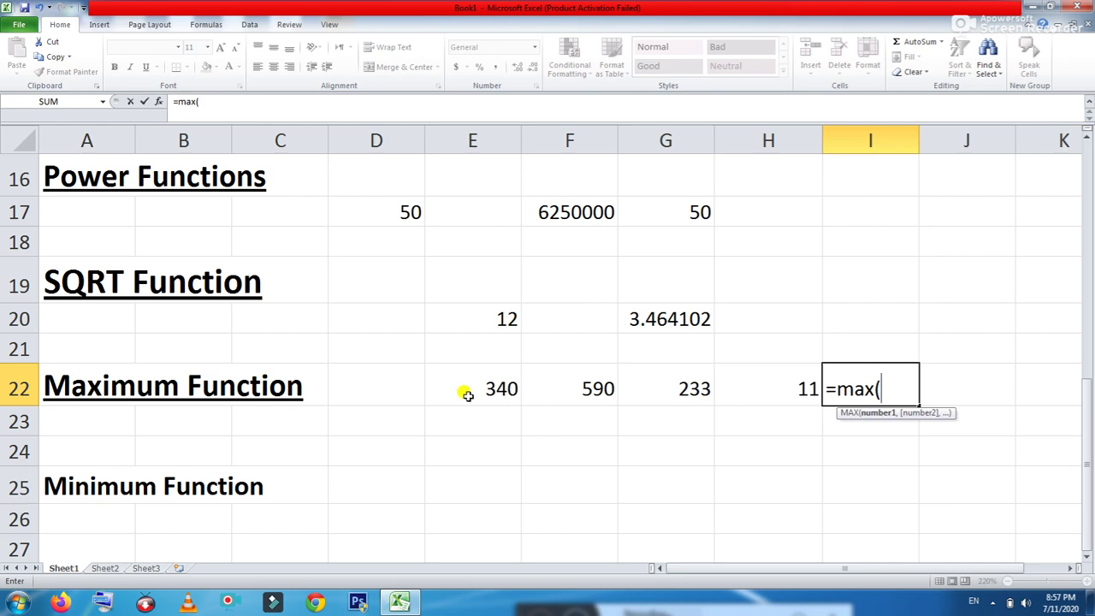
click(496, 382)
drag(498, 380, 775, 373)
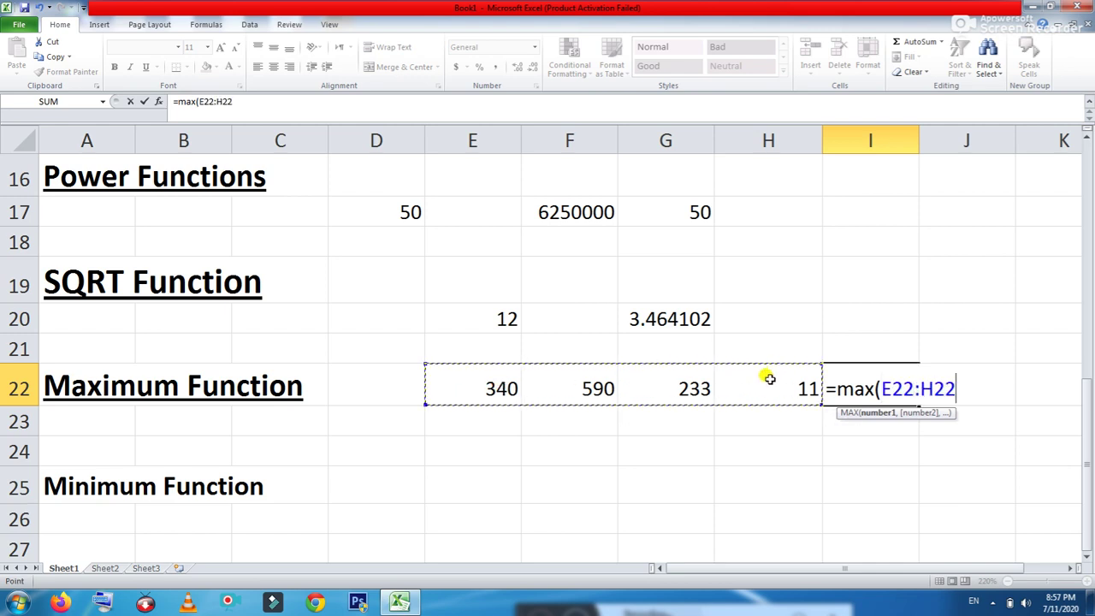
text())
key(Return)
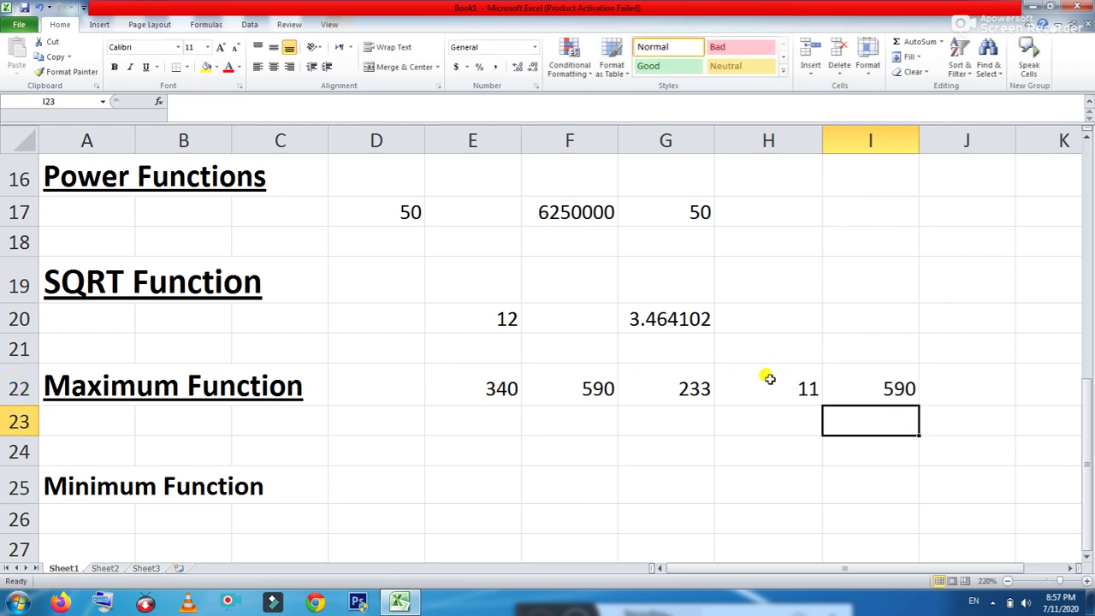
click(872, 386)
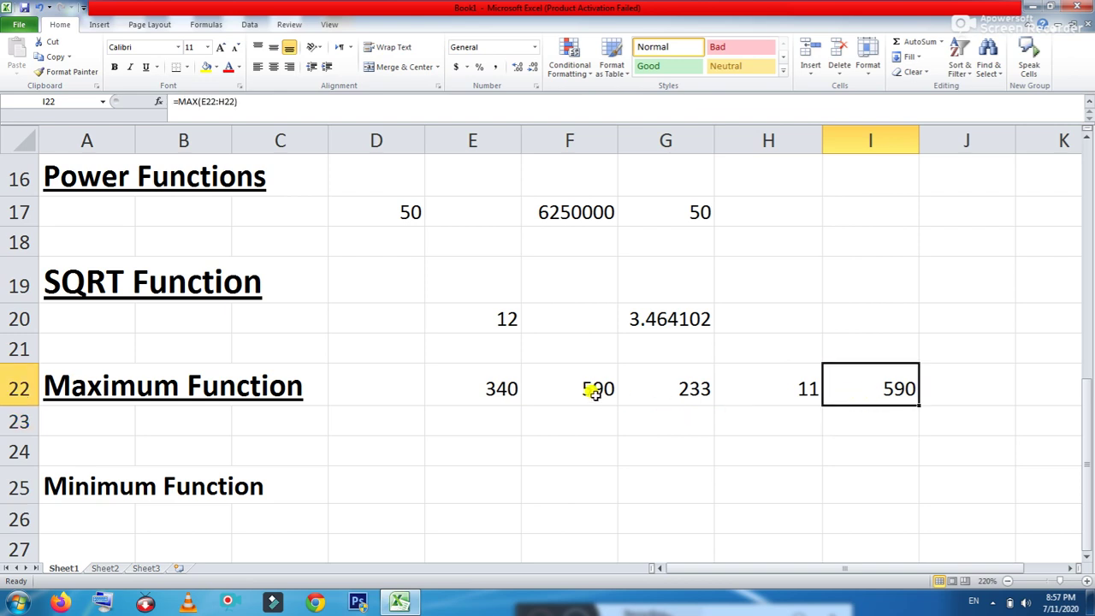
Step: Enter the values 120, 340, 650 and 568 in cells D25 to G25, beside the Minimum Function heading
click(409, 488)
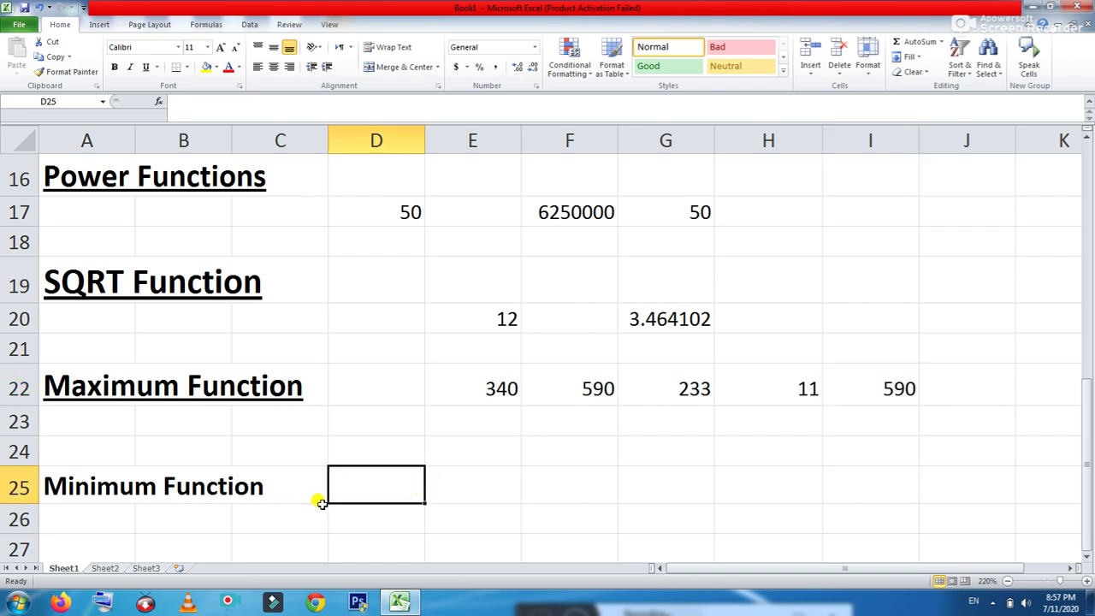
text(12)
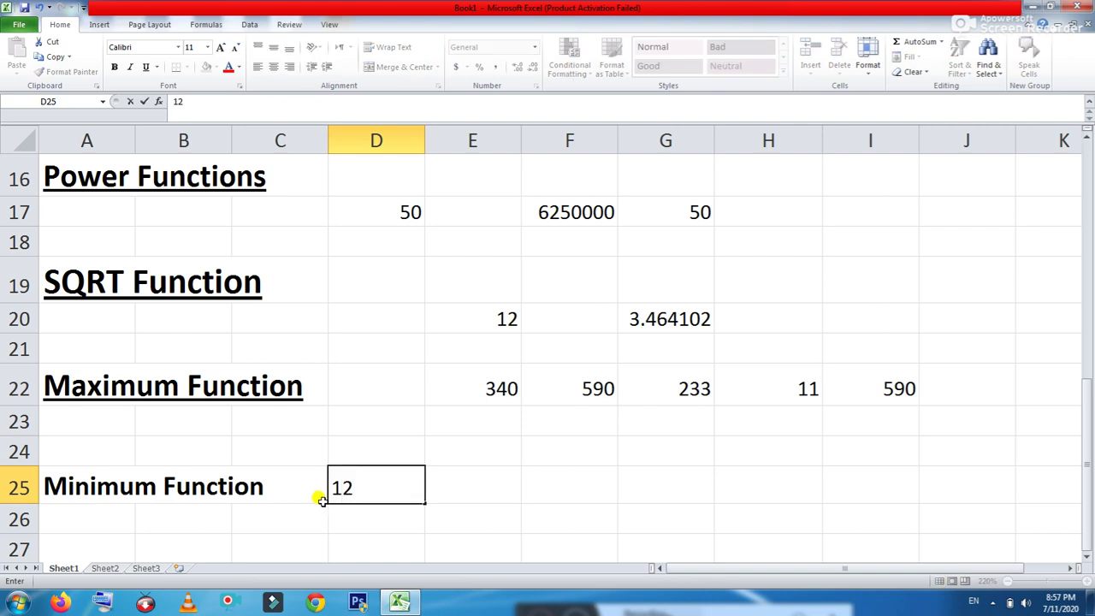
text(0)
key(Tab)
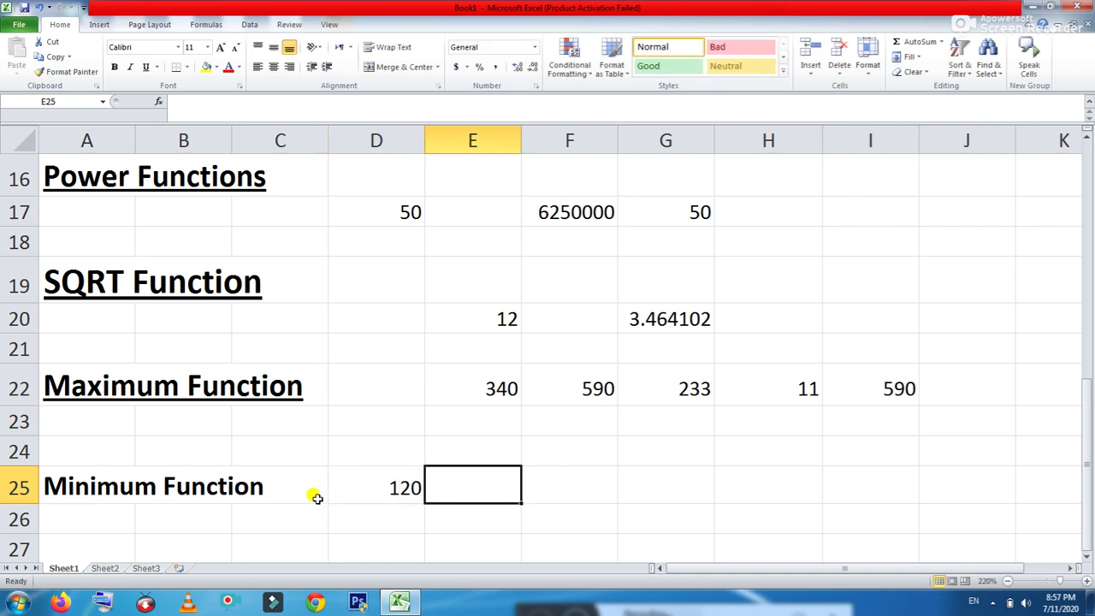
text(340)
key(Tab)
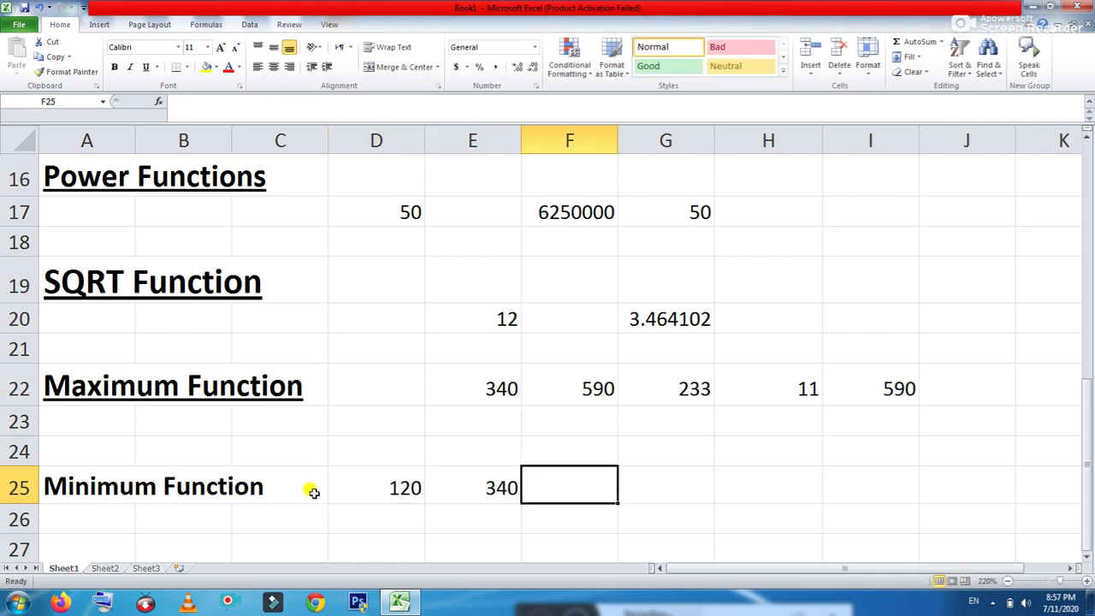
text(650)
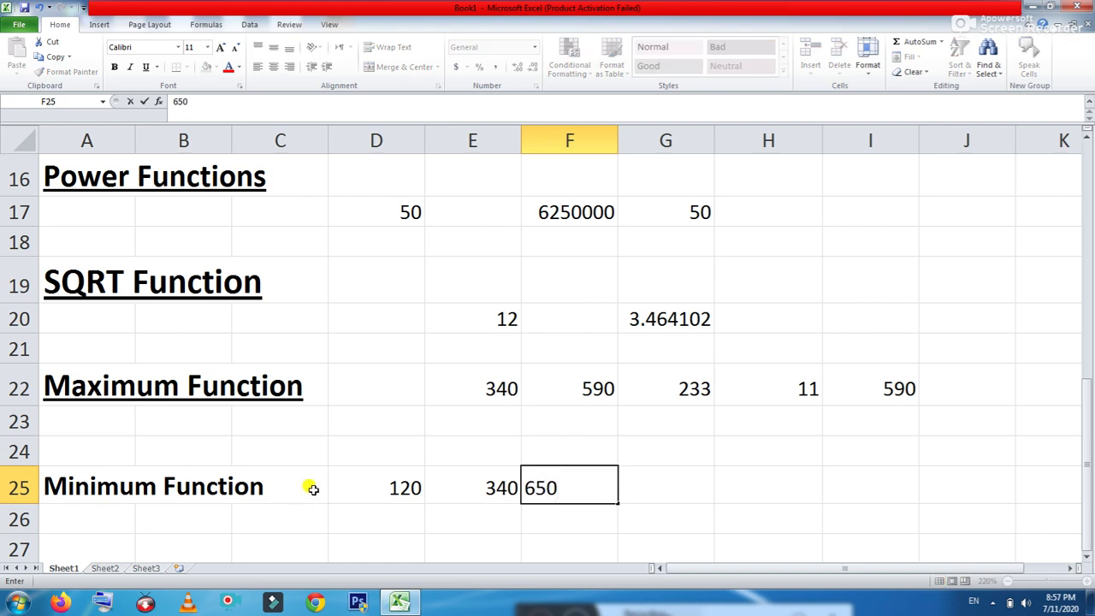
text(89)
key(Tab)
text(5)
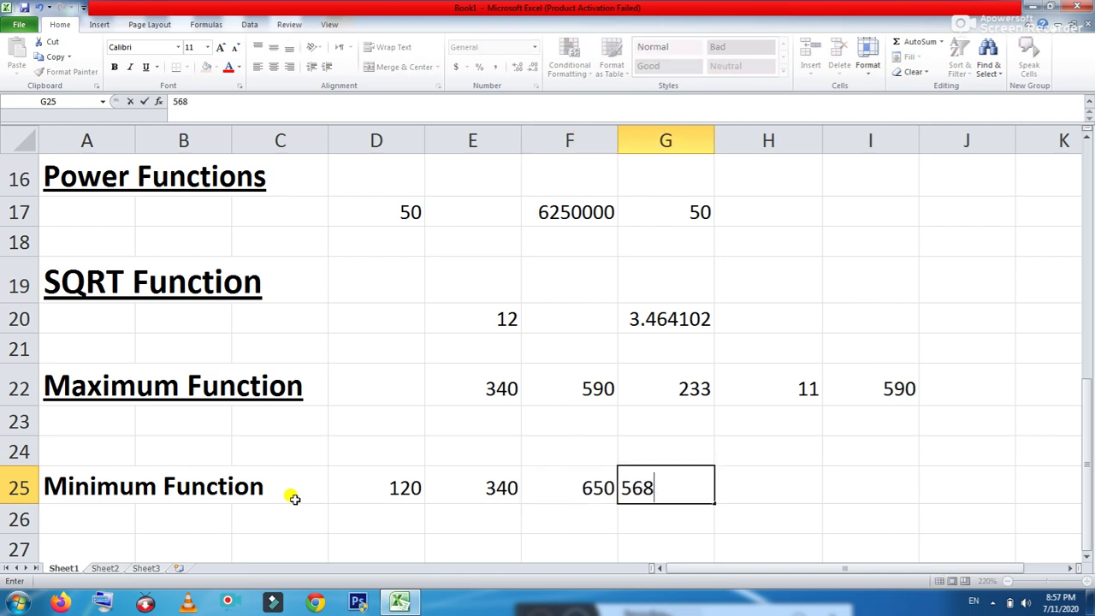
text(68)
key(Tab)
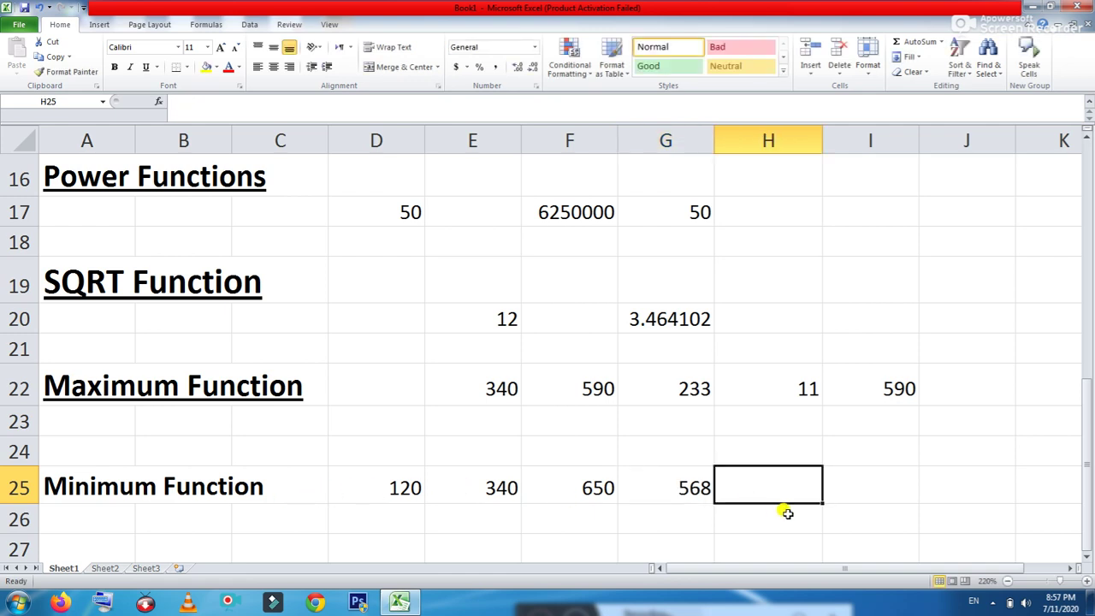
click(868, 481)
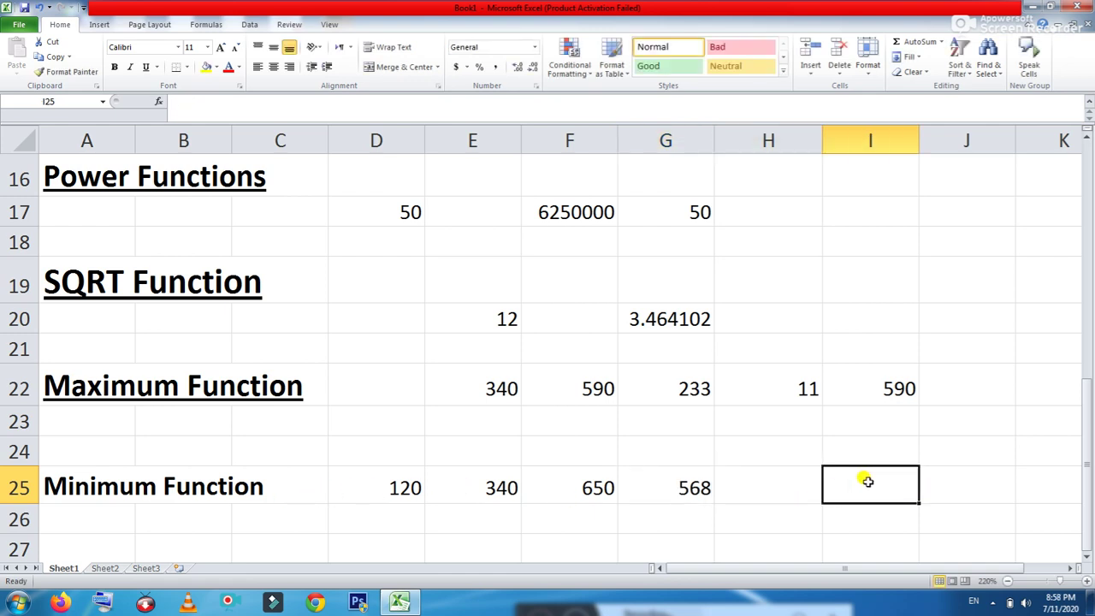
Step: Enter the formula =min(D25:G25) in cell I25 to return the smallest of the four Minimum Function values
text(=MIN)
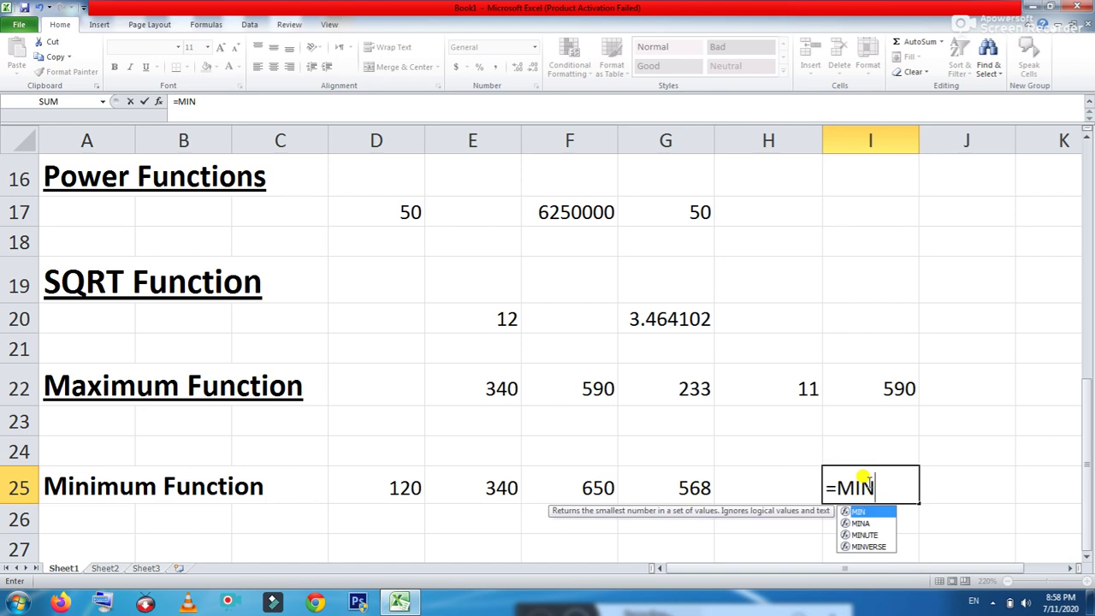
key(BackSpace)
key(BackSpace)
key(BackSpace)
text(min()
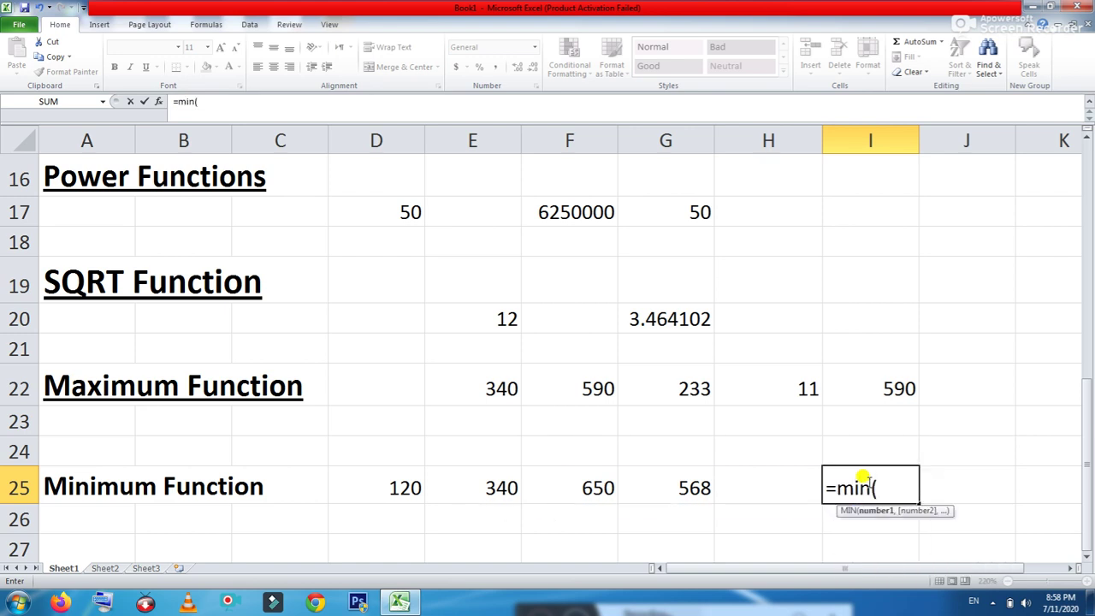
drag(408, 494, 690, 495)
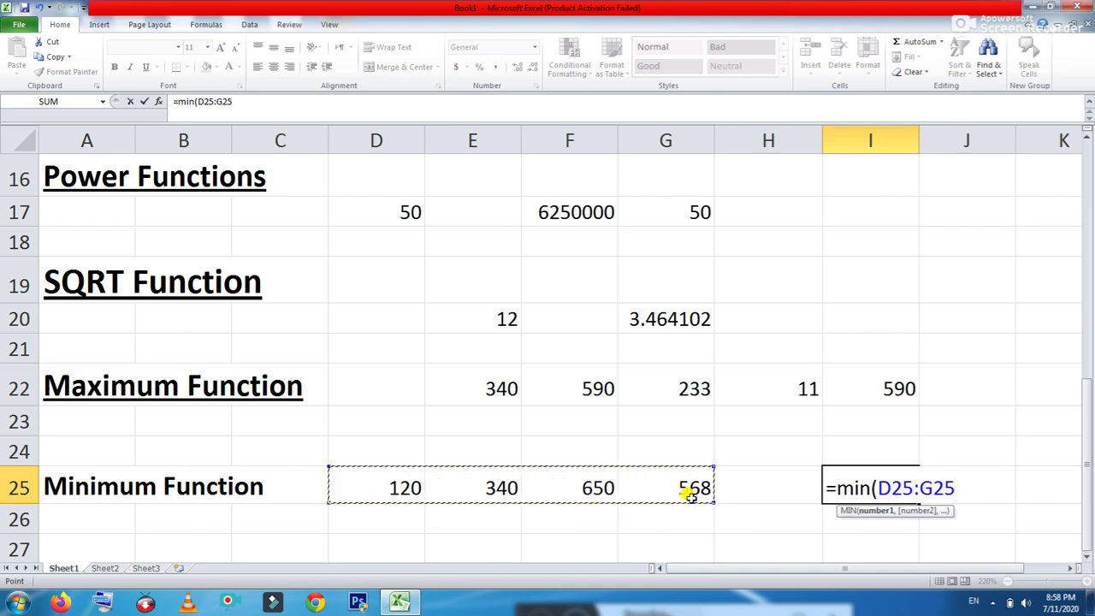
text())
key(Return)
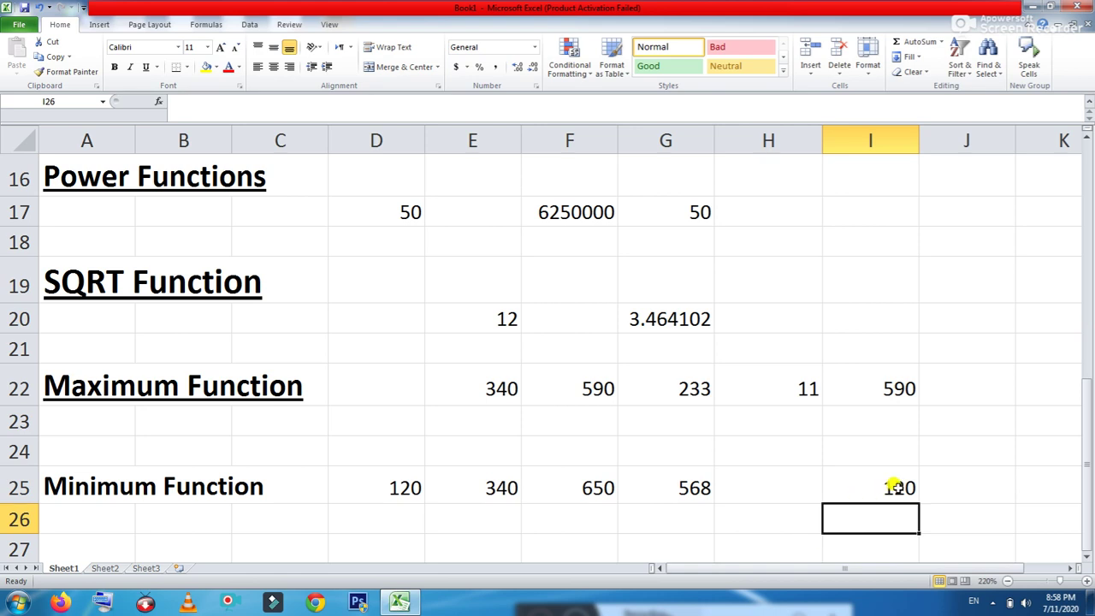
Step: Underline the Minimum Function heading in cell A25 and enlarge its font to size 16
click(94, 485)
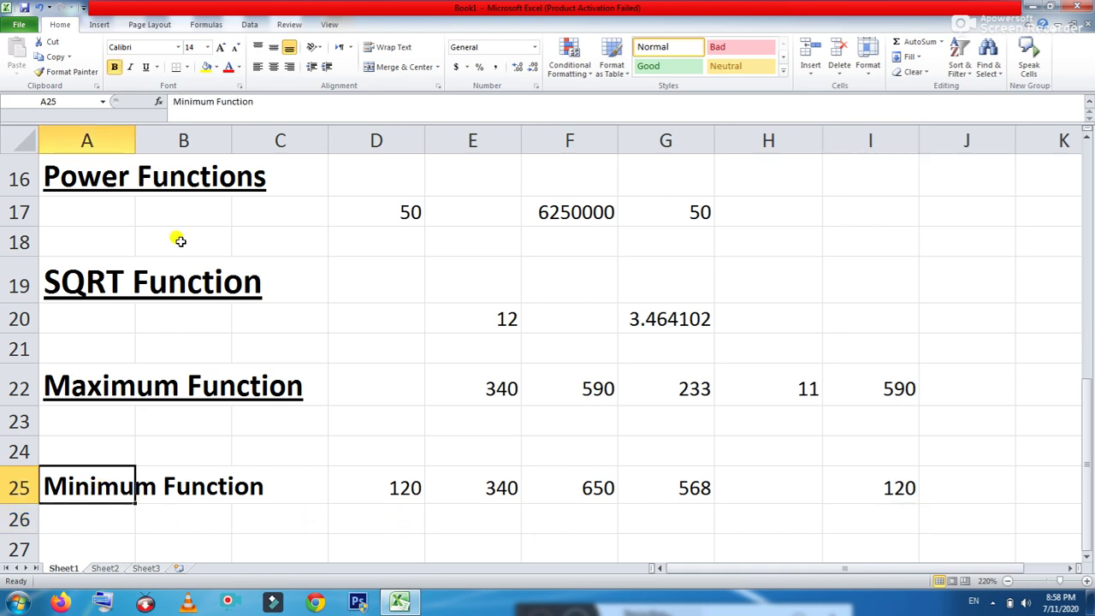
click(145, 66)
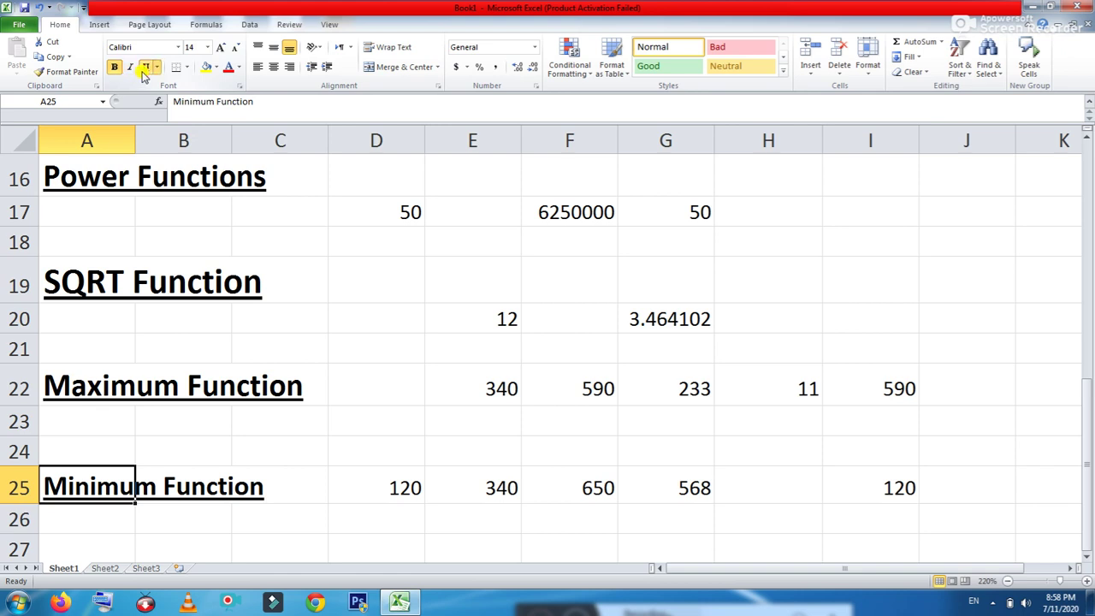
click(220, 48)
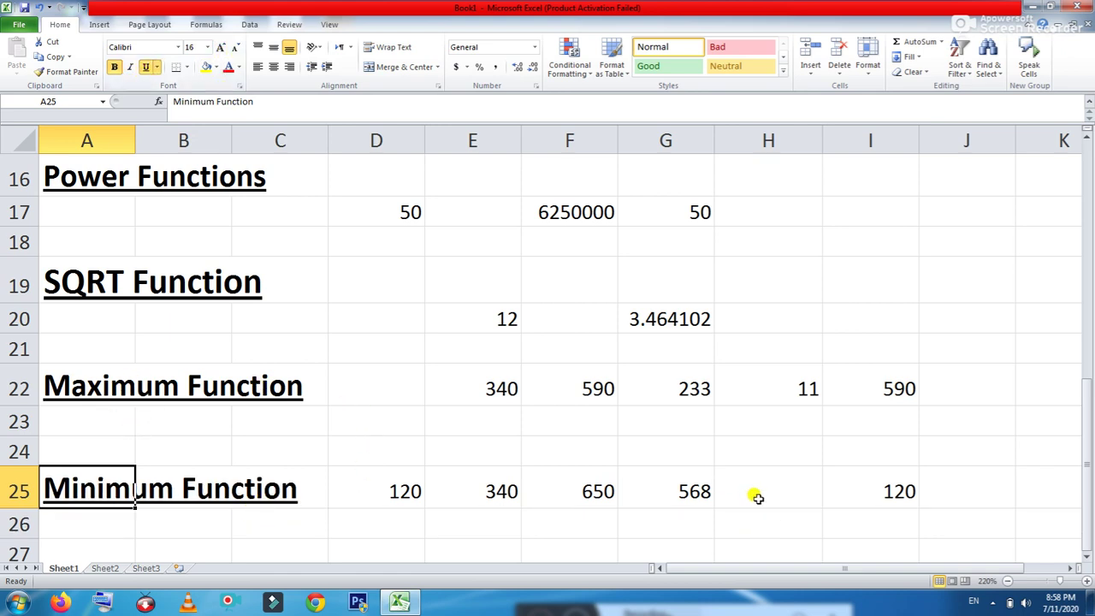
click(870, 312)
click(991, 601)
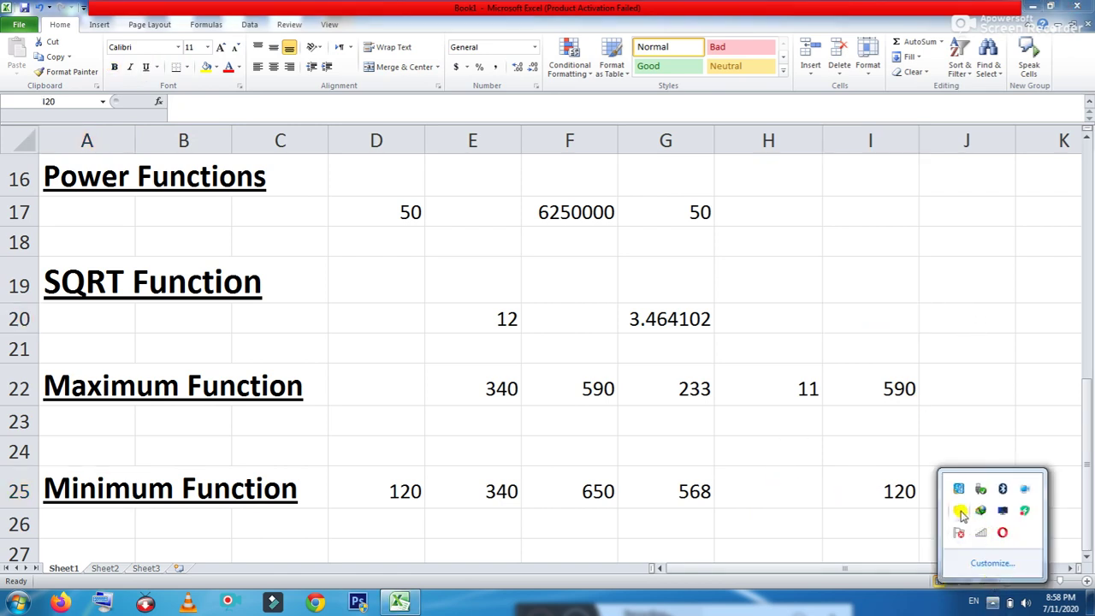